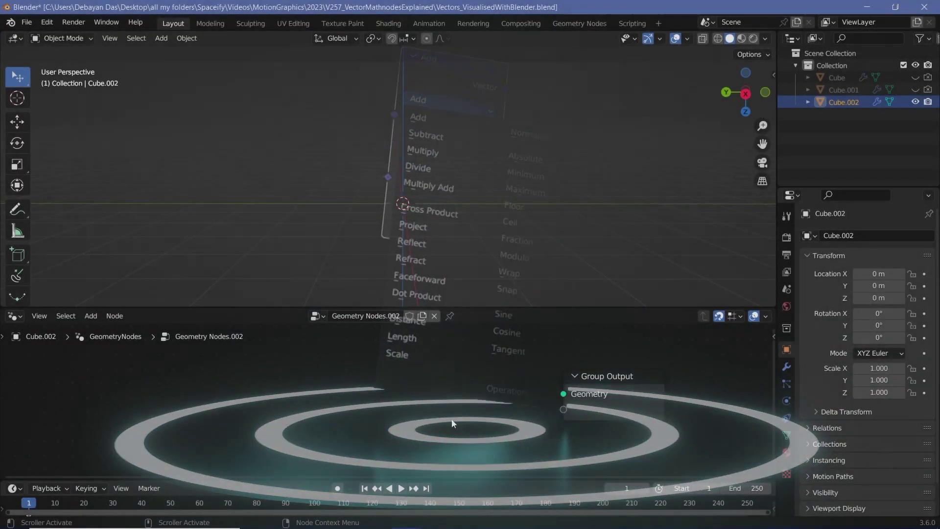
Draw the freehand annotation "[0, 3, 5]" in the 3D viewport to represent a vector
{"action": "left_click_drag", "start_coordinate": [294, 100], "coordinate": [306, 152]}
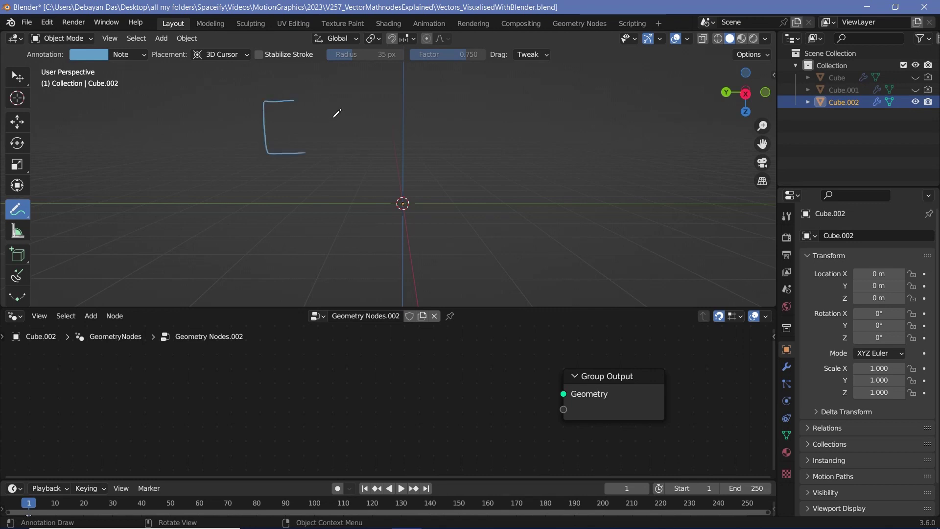
{"action": "left_click_drag", "start_coordinate": [335, 109], "coordinate": [336, 111]}
{"action": "left_click_drag", "start_coordinate": [381, 130], "coordinate": [370, 155]}
{"action": "left_click_drag", "start_coordinate": [422, 102], "coordinate": [424, 133]}
{"action": "left_click_drag", "start_coordinate": [482, 133], "coordinate": [474, 156]}
{"action": "mouse_move", "coordinate": [565, 101]}
{"action": "left_mouse_down"}
{"action": "mouse_move", "coordinate": [537, 114]}
{"action": "mouse_move", "coordinate": [540, 139]}
{"action": "left_mouse_up"}
{"action": "mouse_move", "coordinate": [573, 85]}
{"action": "left_mouse_down"}
{"action": "mouse_move", "coordinate": [619, 88]}
{"action": "mouse_move", "coordinate": [574, 146]}
{"action": "left_mouse_up"}
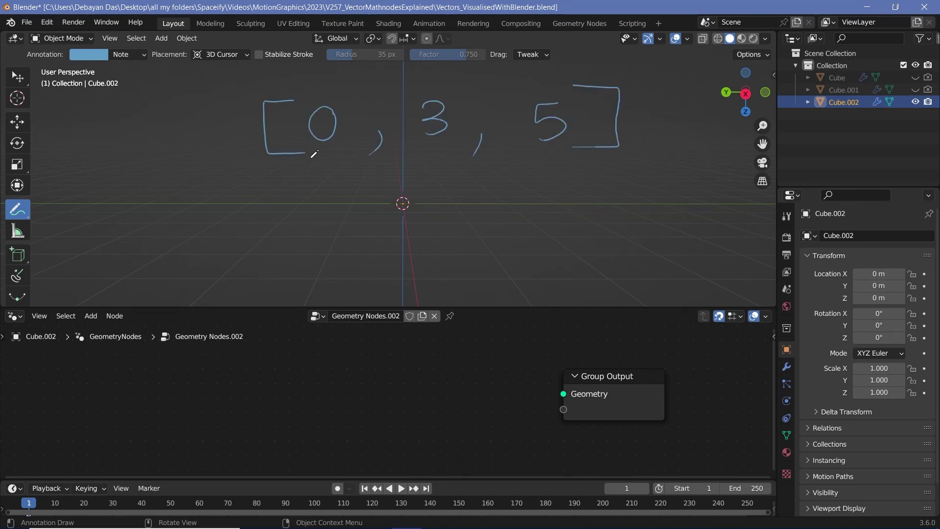
Underline each of the three annotated components and write "A =" in front of the bracket
{"action": "left_click_drag", "start_coordinate": [309, 176], "coordinate": [338, 174]}
{"action": "left_click_drag", "start_coordinate": [422, 168], "coordinate": [442, 169]}
{"action": "mouse_move", "coordinate": [120, 162]}
{"action": "left_mouse_down"}
{"action": "mouse_move", "coordinate": [144, 104]}
{"action": "mouse_move", "coordinate": [170, 171]}
{"action": "mouse_move", "coordinate": [164, 139]}
{"action": "mouse_move", "coordinate": [223, 130]}
{"action": "left_mouse_up"}
{"action": "left_click_drag", "start_coordinate": [201, 147], "coordinate": [226, 143]}
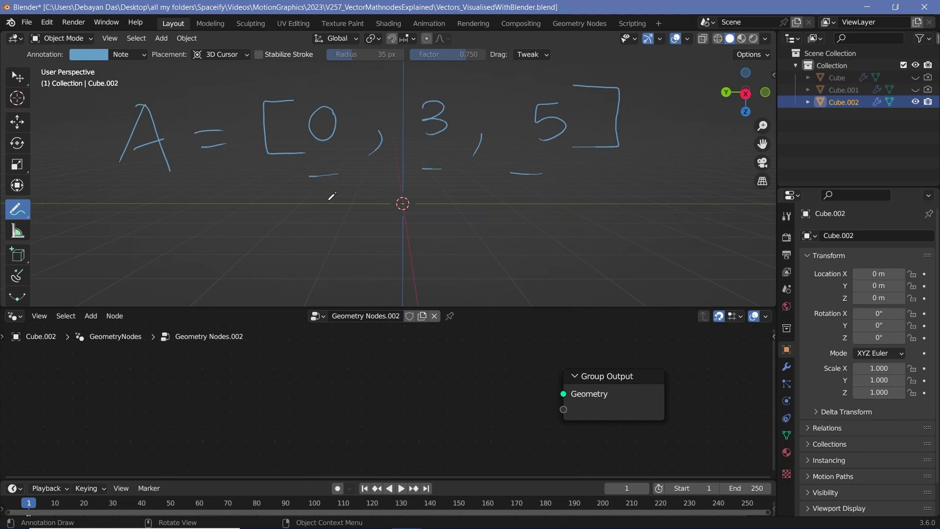
Write an axis letter by hand beneath each of the three underlined vector components
{"action": "left_click_drag", "start_coordinate": [314, 199], "coordinate": [317, 216]}
{"action": "left_click_drag", "start_coordinate": [331, 198], "coordinate": [323, 216]}
{"action": "mouse_move", "coordinate": [433, 195]}
{"action": "left_mouse_down"}
{"action": "mouse_move", "coordinate": [456, 198]}
{"action": "mouse_move", "coordinate": [459, 217]}
{"action": "left_mouse_up"}
{"action": "mouse_move", "coordinate": [528, 196]}
{"action": "left_mouse_down"}
{"action": "mouse_move", "coordinate": [536, 243]}
{"action": "mouse_move", "coordinate": [576, 211]}
{"action": "left_mouse_up"}
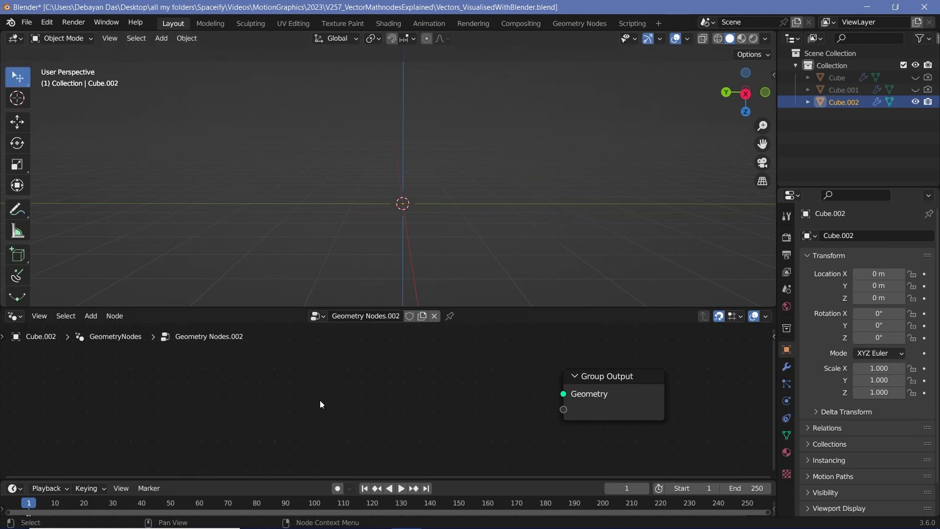
Add a Vector input node beside the Group Output node in the geometry node tree
{"action": "key", "text": "shift+a"}
{"action": "type", "text": "va"}
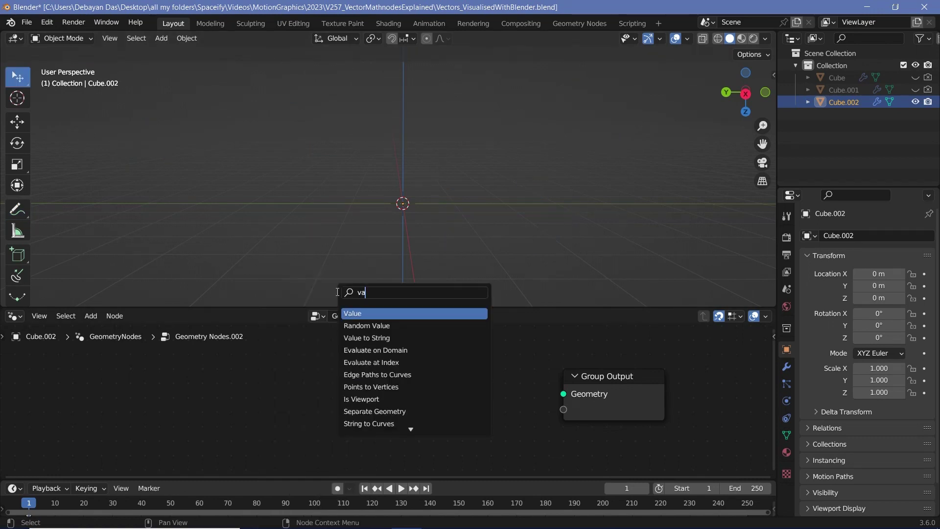
{"action": "type", "text": "t"}
{"action": "key", "text": "BackSpace"}
{"action": "key", "text": "BackSpace"}
{"action": "type", "text": "ec"}
{"action": "key", "text": "Return"}
{"action": "left_click", "coordinate": [413, 411]}
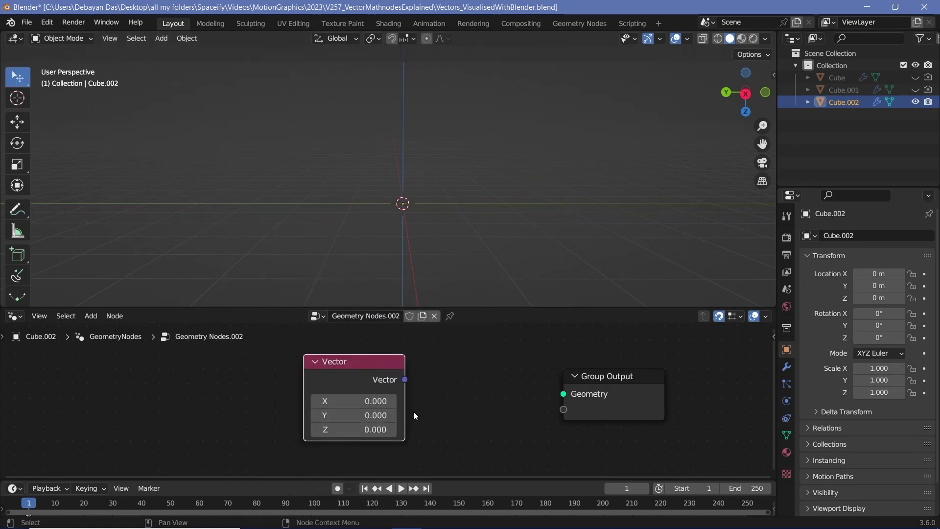
{"action": "left_click", "coordinate": [366, 401]}
{"action": "left_click", "coordinate": [363, 415]}
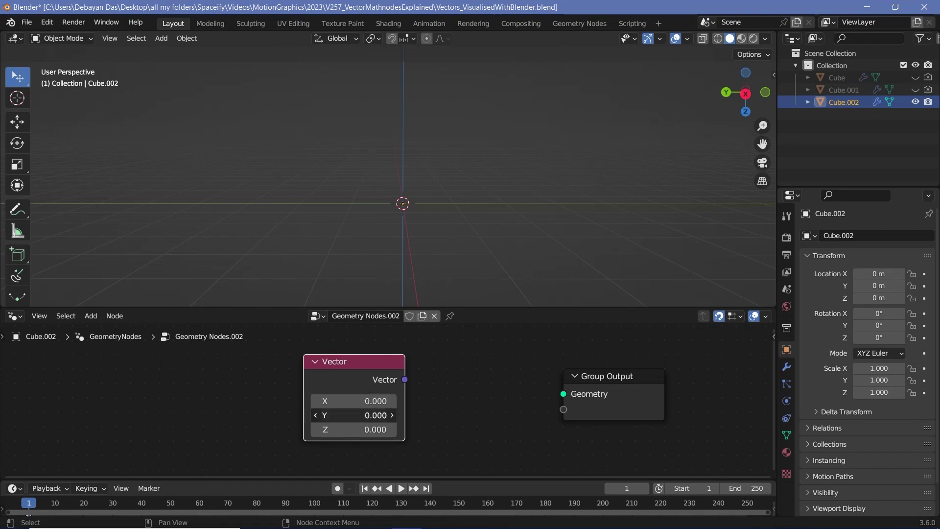
{"action": "left_click", "coordinate": [363, 416]}
{"action": "left_click", "coordinate": [361, 430]}
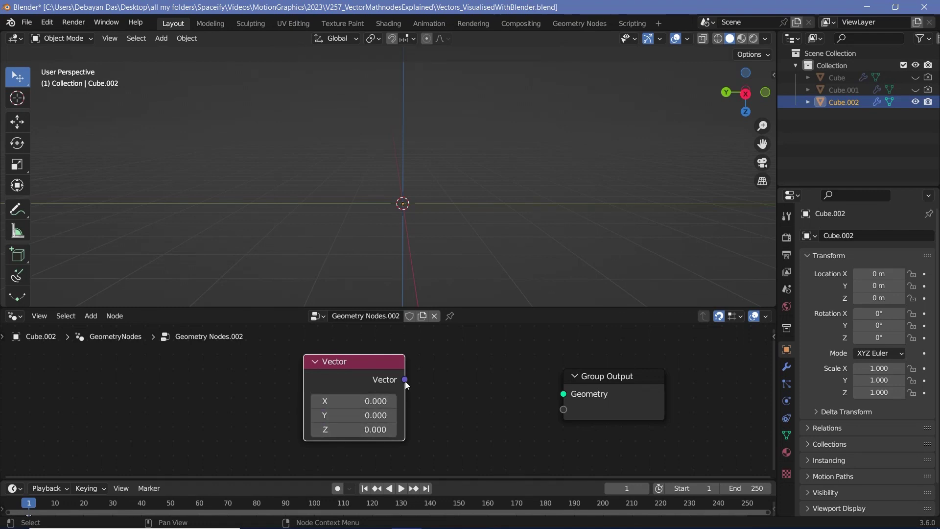
Insert a VectorVisualizer group between the Vector and Group Output nodes, with Vector feeding VectorEnd and Instances feeding Geometry
{"action": "left_click_drag", "start_coordinate": [405, 381], "coordinate": [564, 395]}
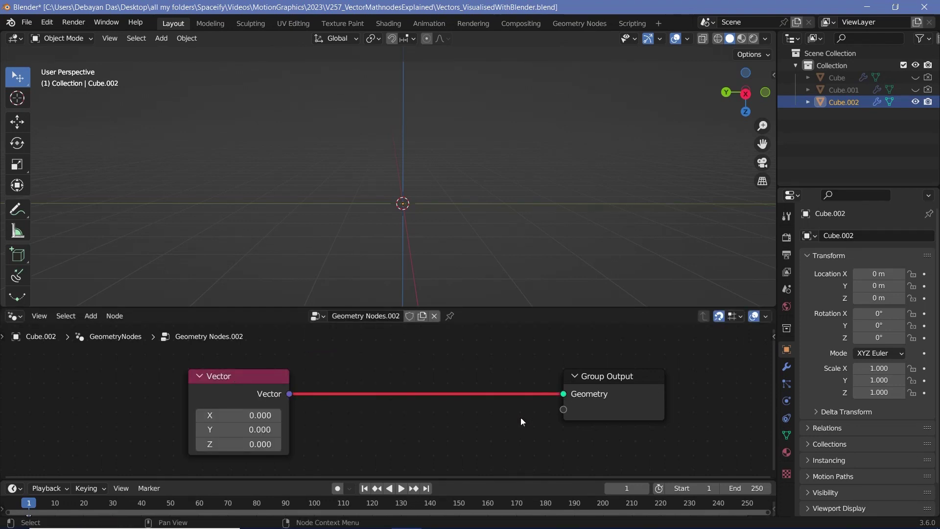
{"action": "key", "text": "shift+a"}
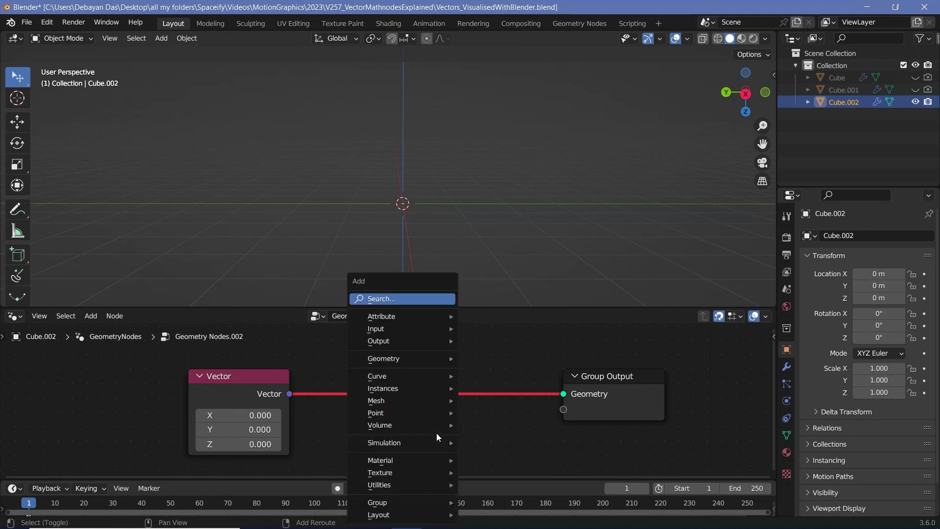
{"action": "left_click", "coordinate": [412, 299]}
{"action": "type", "text": "vector"}
{"action": "left_click", "coordinate": [454, 377]}
{"action": "left_click", "coordinate": [384, 410]}
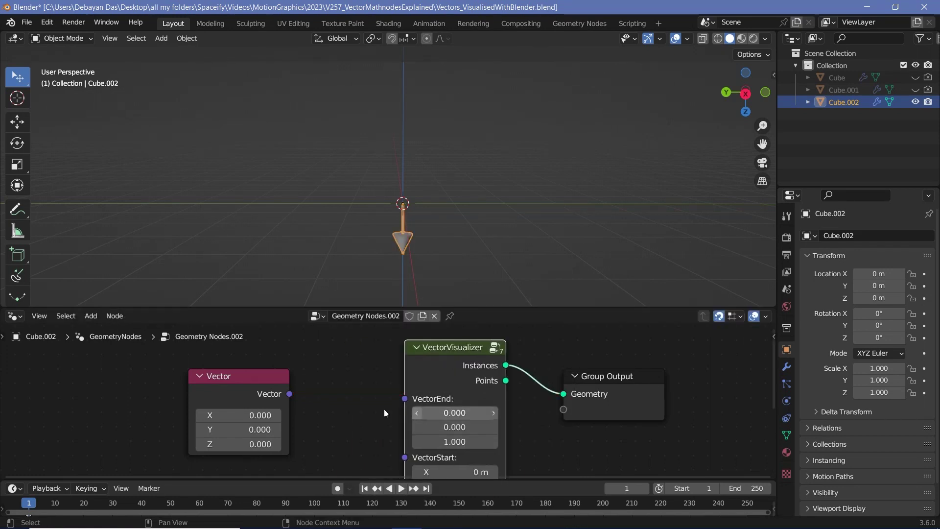
{"action": "scroll", "coordinate": [384, 409], "scroll_direction": "down", "scroll_amount": 2}
{"action": "left_click_drag", "start_coordinate": [310, 396], "coordinate": [410, 398]}
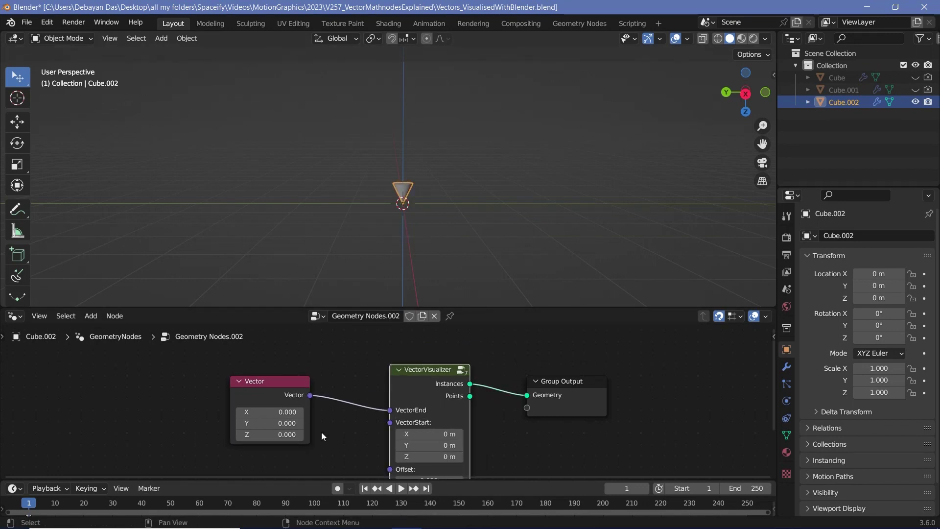
Set the Vector node's X, Y and Z components all to 2
{"action": "middle_click_drag", "start_coordinate": [321, 432], "coordinate": [422, 406]}
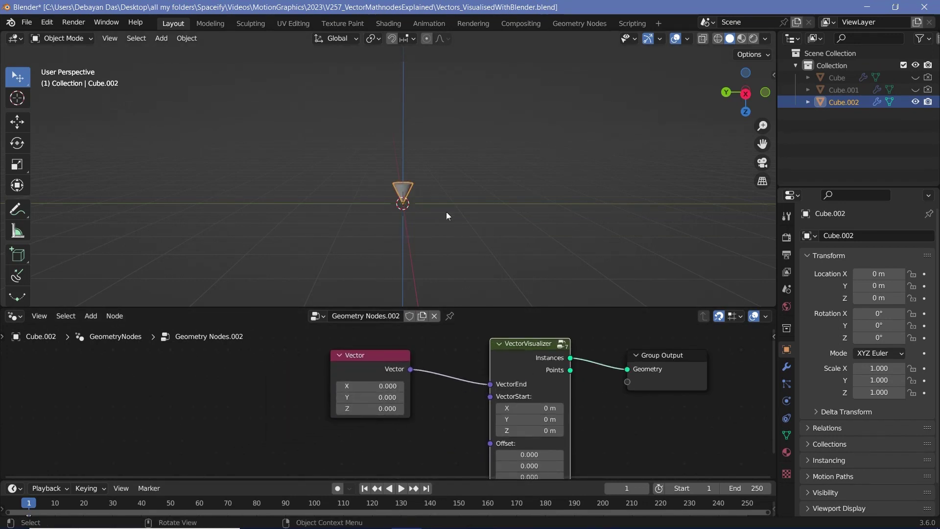
{"action": "middle_click_drag", "start_coordinate": [415, 236], "coordinate": [400, 242]}
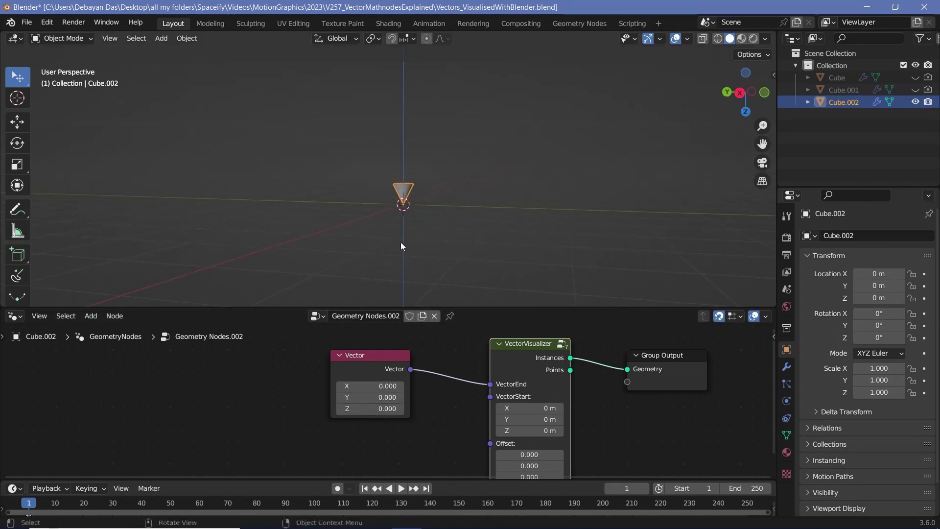
{"action": "left_click", "coordinate": [379, 387]}
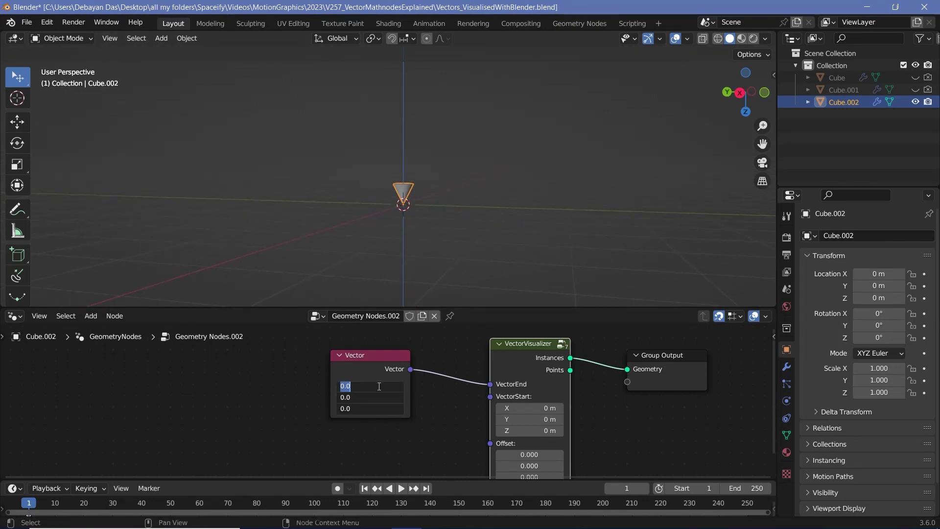
{"action": "type", "text": "2"}
{"action": "key", "text": "Return"}
Inspect the vector arrow in perspective, top and front views, and move the Vector node farther from the VectorVisualizer
{"action": "middle_click_drag", "start_coordinate": [416, 271], "coordinate": [512, 236]}
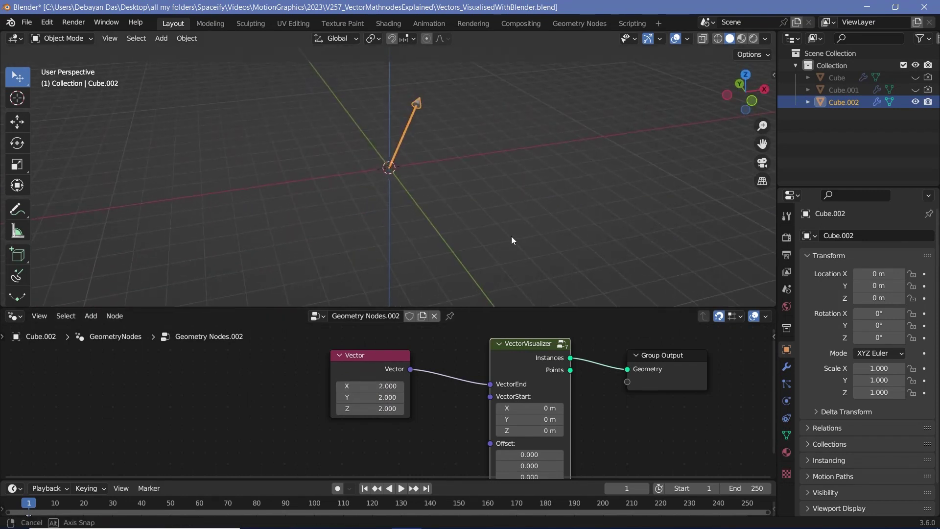
{"action": "middle_click_drag", "start_coordinate": [455, 175], "coordinate": [463, 217]}
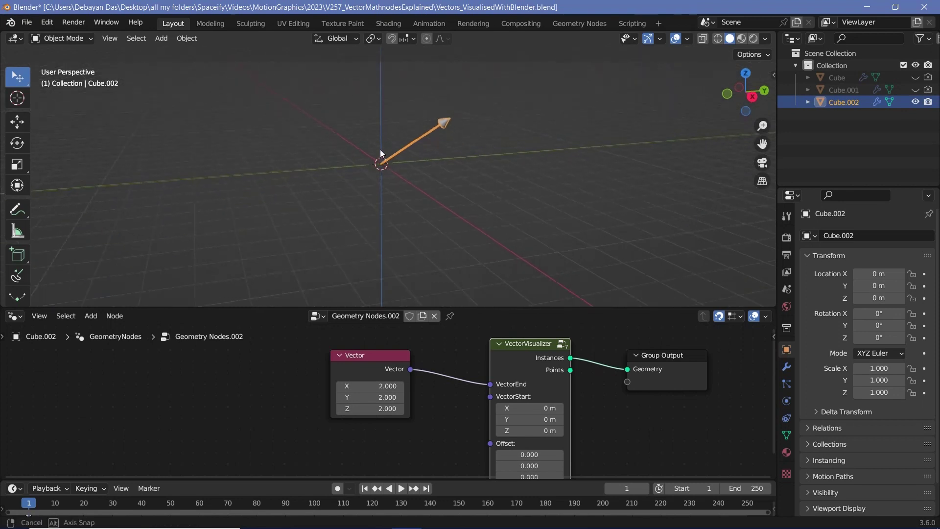
{"action": "key", "text": "KP_7"}
{"action": "scroll", "coordinate": [477, 191], "scroll_direction": "up", "scroll_amount": 3}
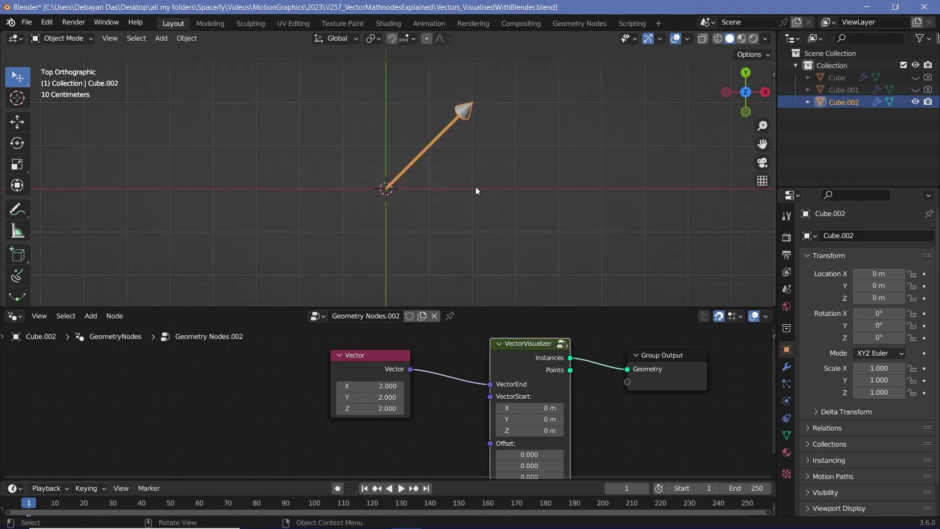
{"action": "key", "text": "KP_1"}
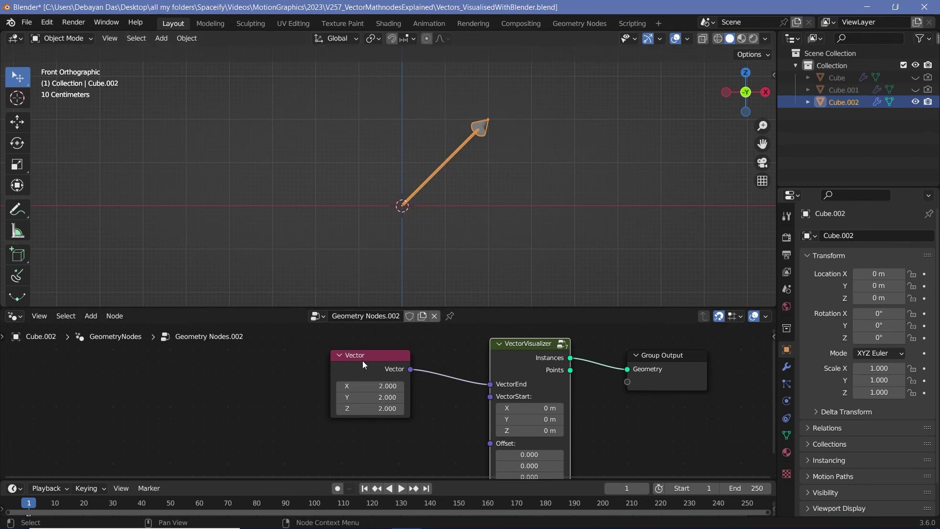
{"action": "left_click_drag", "start_coordinate": [362, 361], "coordinate": [294, 361]}
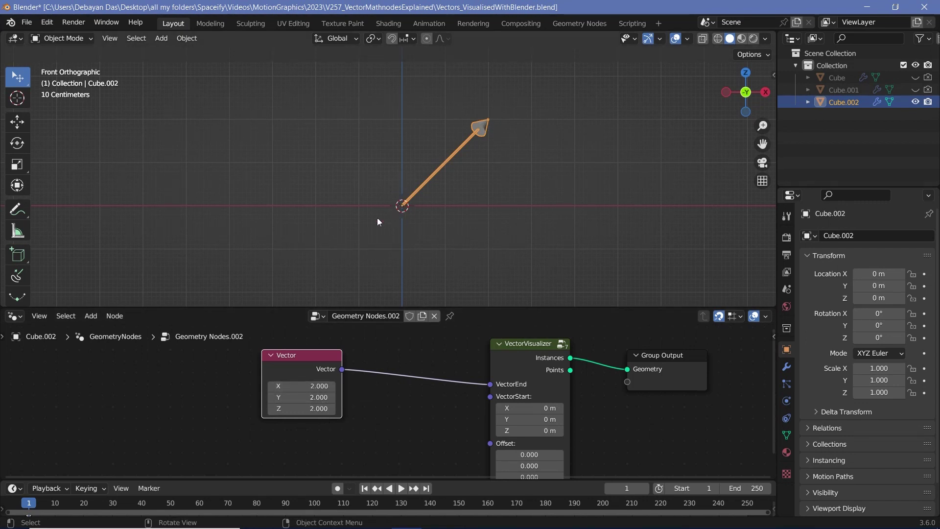
Set the VectorVisualizer's VectorStart to 1 m on X, Y and Z
{"action": "middle_click_drag", "start_coordinate": [522, 414], "coordinate": [437, 381]}
{"action": "scroll", "coordinate": [439, 382], "scroll_direction": "up", "scroll_amount": 2}
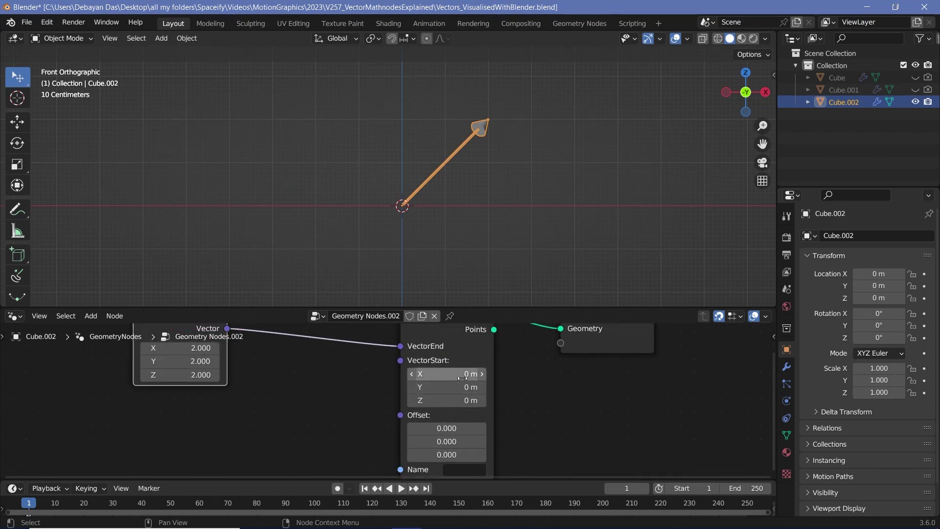
{"action": "mouse_move", "coordinate": [455, 375]}
{"action": "left_mouse_down"}
{"action": "mouse_move", "coordinate": [476, 374]}
{"action": "mouse_move", "coordinate": [483, 387]}
{"action": "left_mouse_up"}
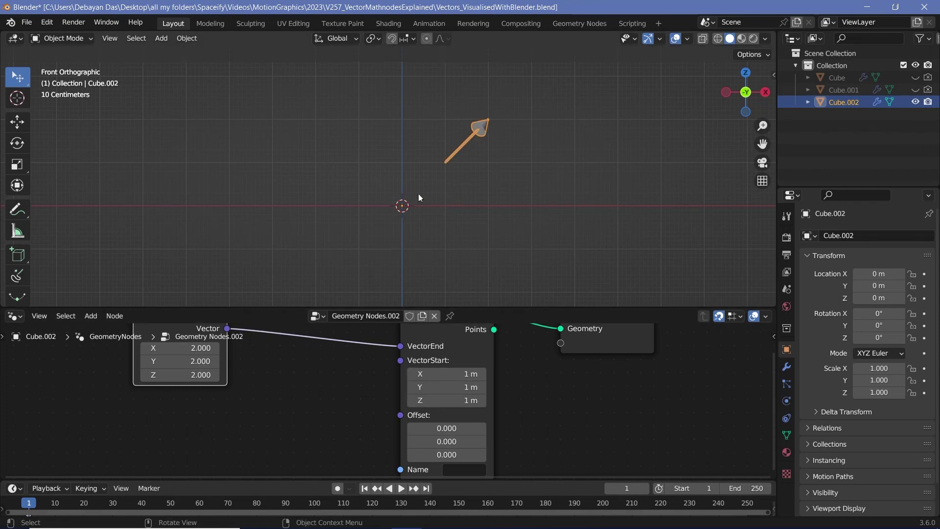
Reset the VectorVisualizer's VectorStart to 0 m on all three axes
{"action": "middle_click_drag", "start_coordinate": [467, 156], "coordinate": [451, 178]}
{"action": "middle_click_drag", "start_coordinate": [336, 384], "coordinate": [382, 366]}
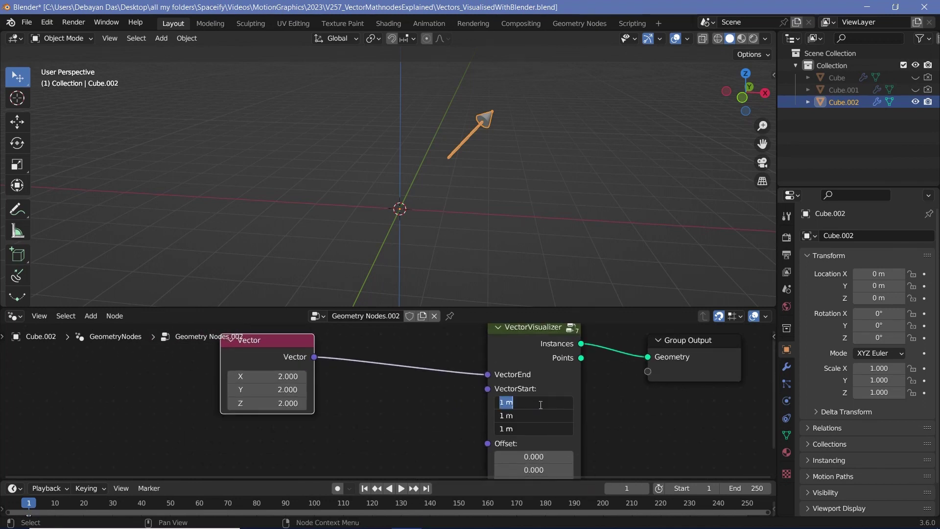
{"action": "key", "text": "BackSpace"}
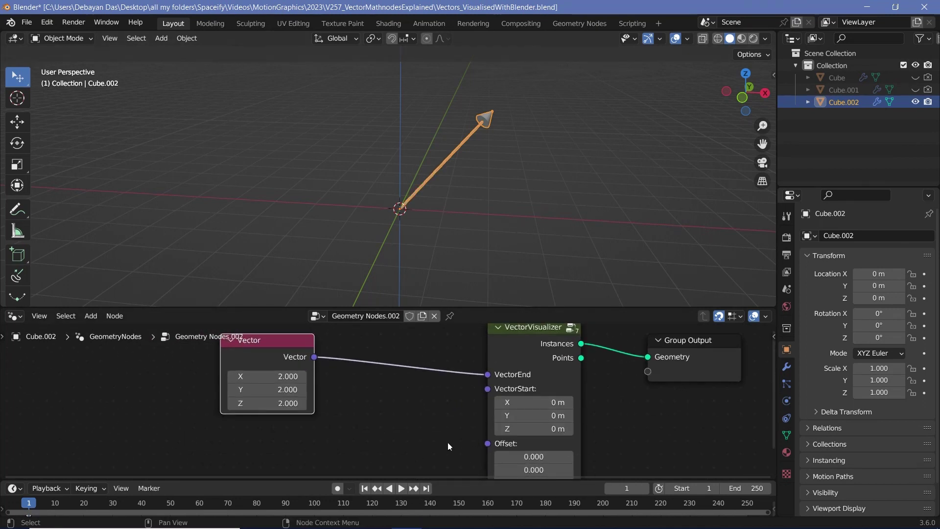
Set the VectorVisualizer's Name input to A
{"action": "scroll", "coordinate": [537, 374], "scroll_direction": "down", "scroll_amount": 2}
{"action": "middle_click_drag", "start_coordinate": [525, 388], "coordinate": [472, 369]}
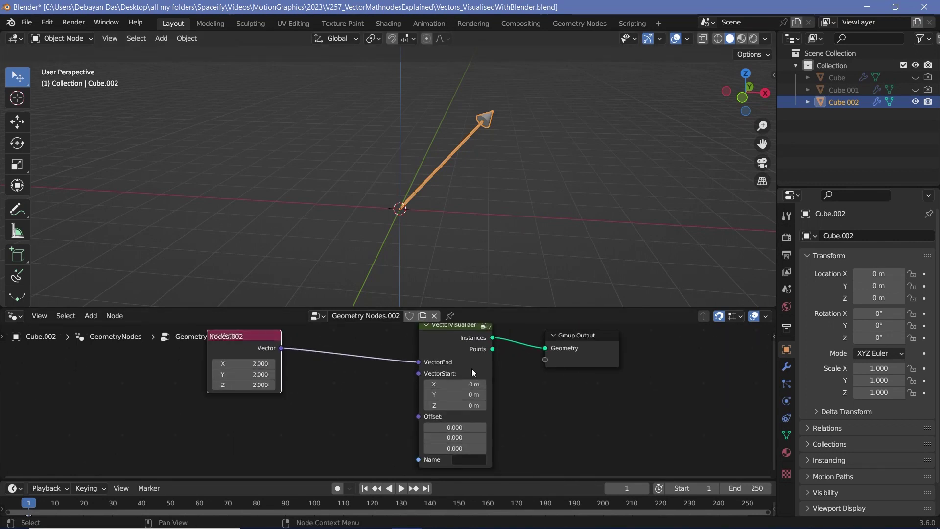
{"action": "middle_click_drag", "start_coordinate": [471, 461], "coordinate": [462, 418]}
{"action": "scroll", "coordinate": [463, 418], "scroll_direction": "up", "scroll_amount": 1}
{"action": "left_click", "coordinate": [463, 419]}
{"action": "type", "text": "A"}
{"action": "key", "text": "Return"}
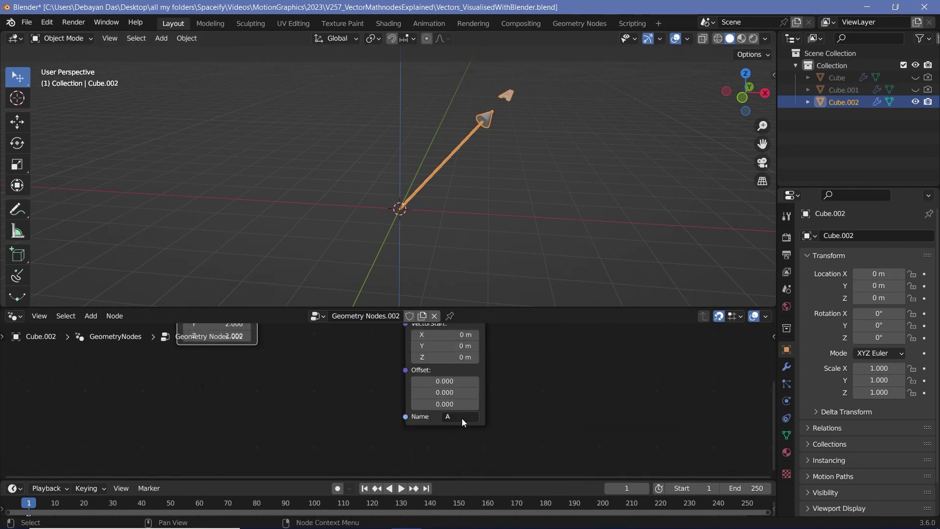
Duplicate the Vector and VectorVisualizer pair, and combine both Instances outputs through a Join Geometry node before the Group Output
{"action": "scroll", "coordinate": [463, 418], "scroll_direction": "down", "scroll_amount": 4}
{"action": "middle_click_drag", "start_coordinate": [441, 344], "coordinate": [417, 362]}
{"action": "left_click", "coordinate": [409, 396]}
{"action": "type", "text": "join"}
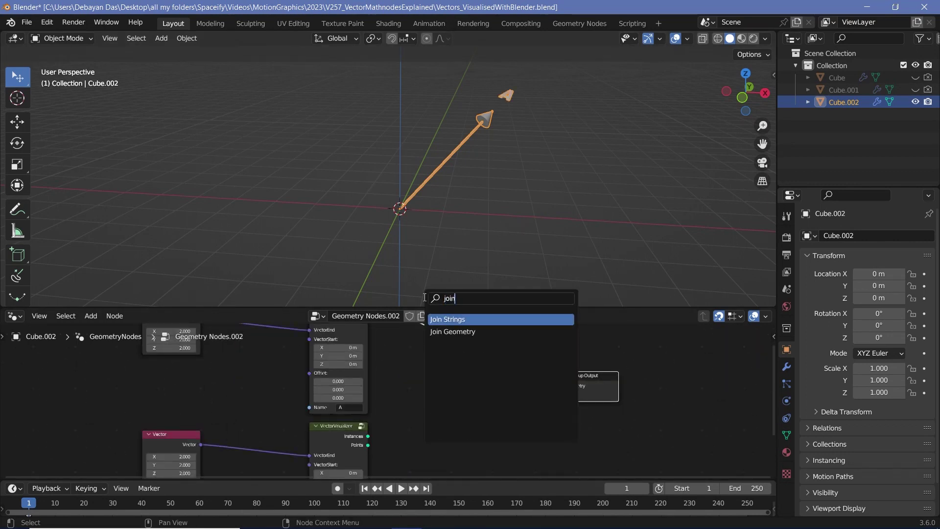
{"action": "left_click", "coordinate": [441, 339]}
{"action": "left_click", "coordinate": [495, 382]}
Set the duplicated VectorVisualizer's Name input to B
{"action": "middle_click_drag", "start_coordinate": [486, 417], "coordinate": [466, 372]}
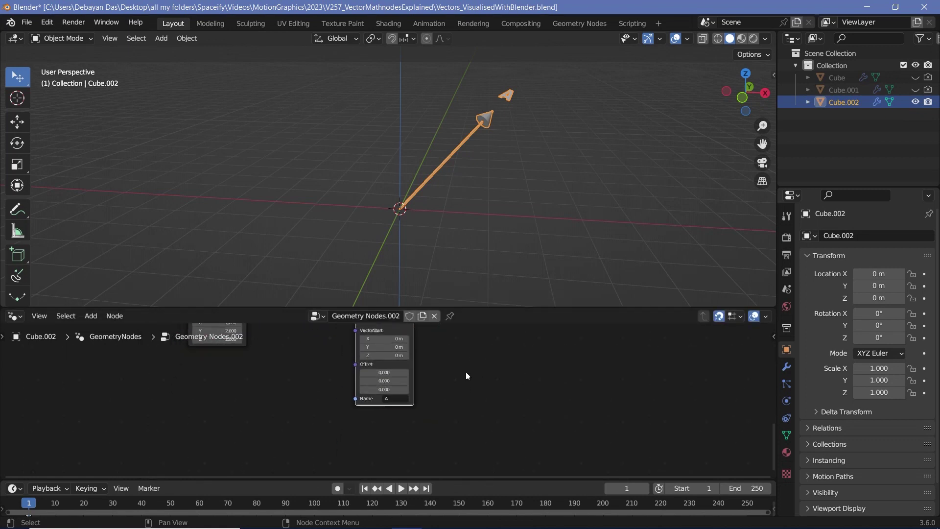
{"action": "left_click", "coordinate": [402, 399]}
{"action": "type", "text": "B"}
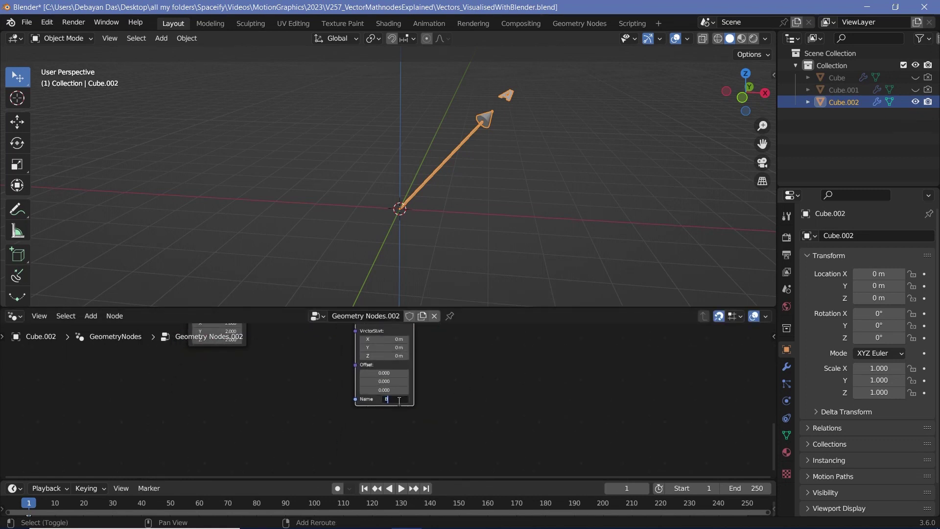
{"action": "key", "text": "Return"}
Set the X component of the duplicated Vector node to -2
{"action": "middle_click_drag", "start_coordinate": [300, 380], "coordinate": [430, 475]}
{"action": "middle_click_drag", "start_coordinate": [497, 175], "coordinate": [520, 224]}
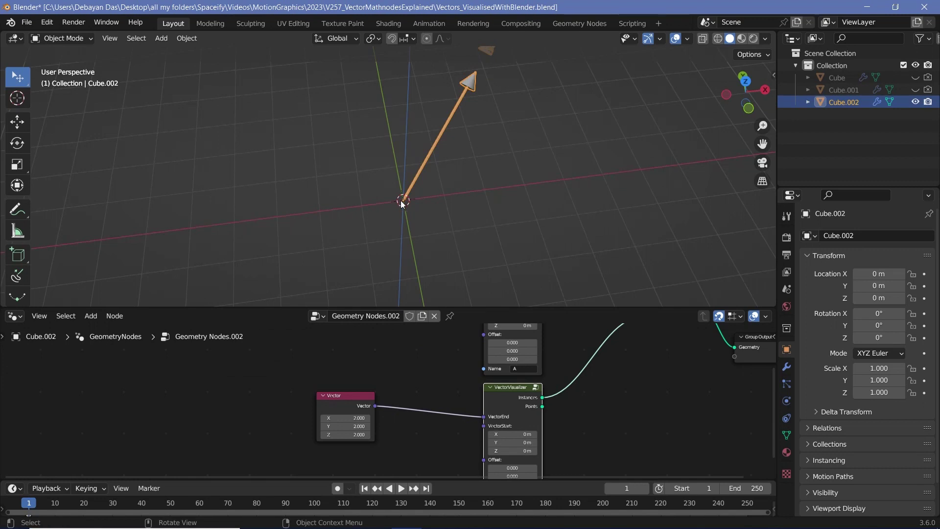
{"action": "middle_click_drag", "start_coordinate": [346, 157], "coordinate": [394, 183]}
{"action": "middle_click_drag", "start_coordinate": [432, 368], "coordinate": [438, 356]}
{"action": "scroll", "coordinate": [439, 356], "scroll_direction": "up", "scroll_amount": 2}
{"action": "left_click", "coordinate": [349, 353]}
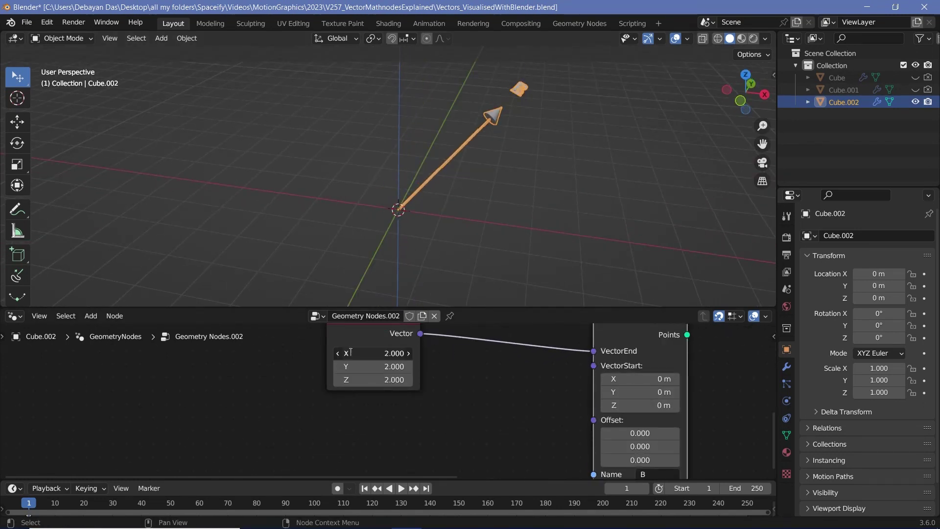
{"action": "type", "text": "-2"}
{"action": "key", "text": "Return"}
Label the first Vector node A and the duplicated Vector node B
{"action": "middle_click_drag", "start_coordinate": [431, 186], "coordinate": [521, 47]}
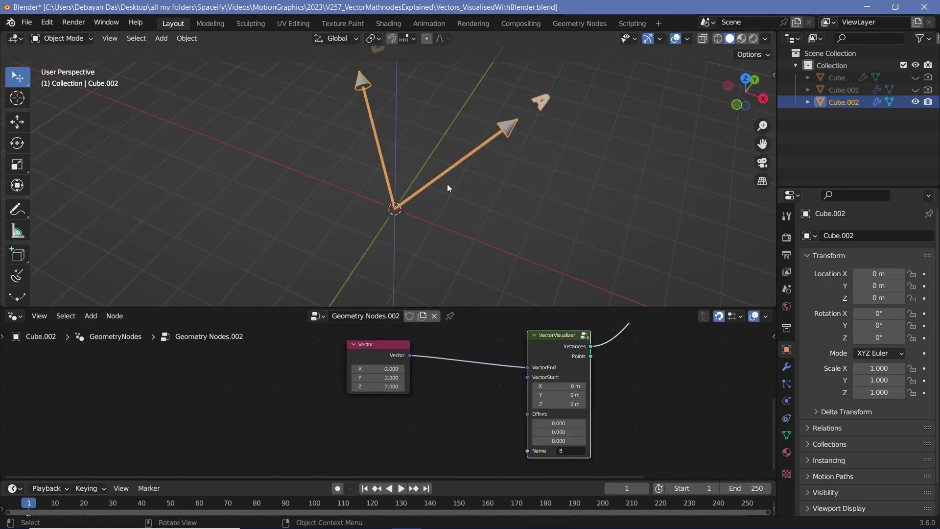
{"action": "middle_click_drag", "start_coordinate": [448, 183], "coordinate": [472, 155]}
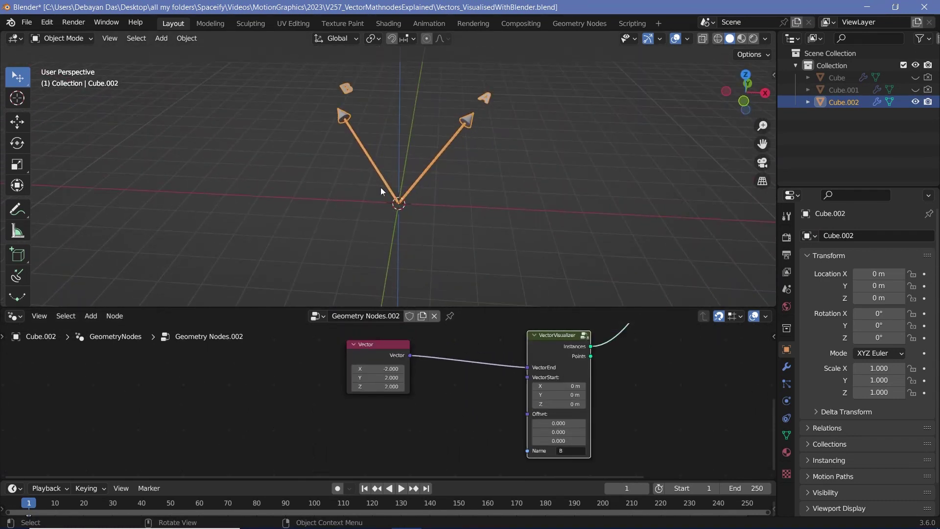
{"action": "scroll", "coordinate": [428, 348], "scroll_direction": "down", "scroll_amount": 2}
{"action": "middle_click_drag", "start_coordinate": [426, 351], "coordinate": [444, 454]}
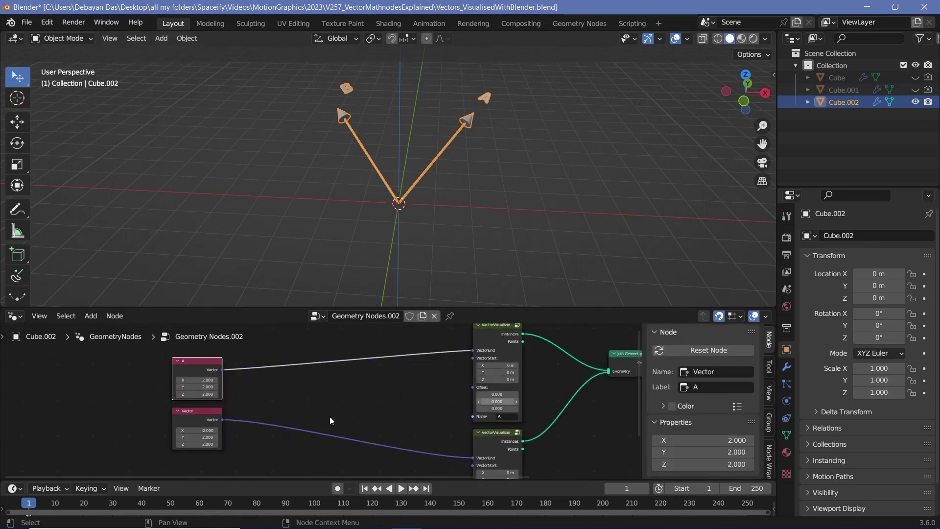
{"action": "left_click", "coordinate": [196, 414]}
{"action": "left_click", "coordinate": [733, 388]}
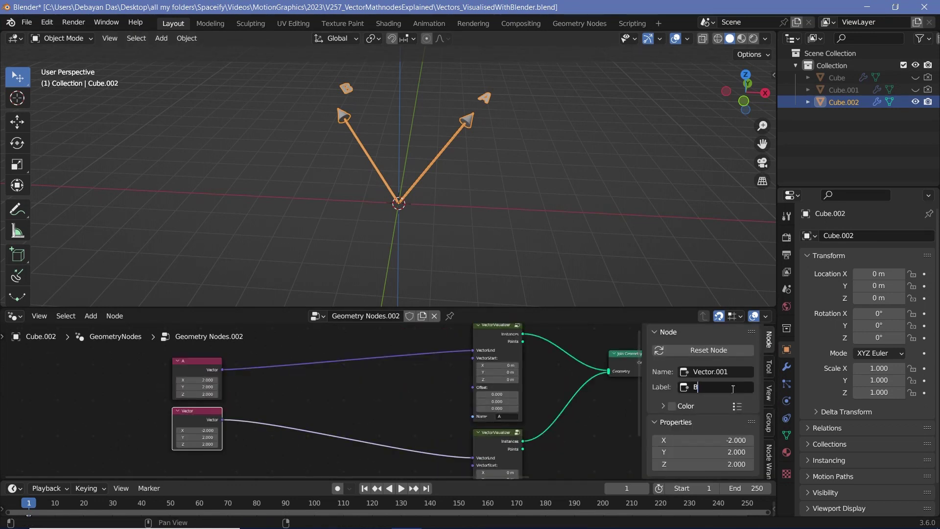
{"action": "key", "text": "Return"}
Add a Vector Math node below the two Vector nodes and keep its operation on Add
{"action": "key", "text": "shift+a"}
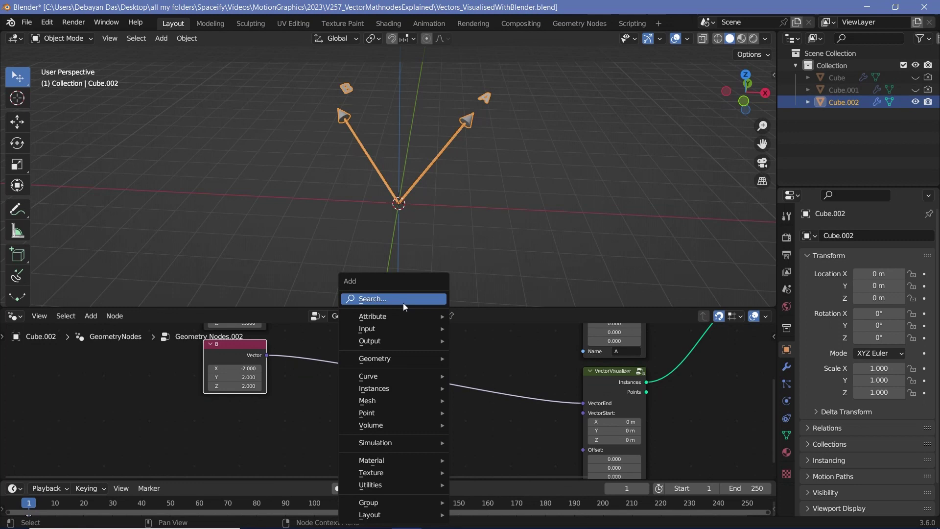
{"action": "left_click", "coordinate": [404, 303]}
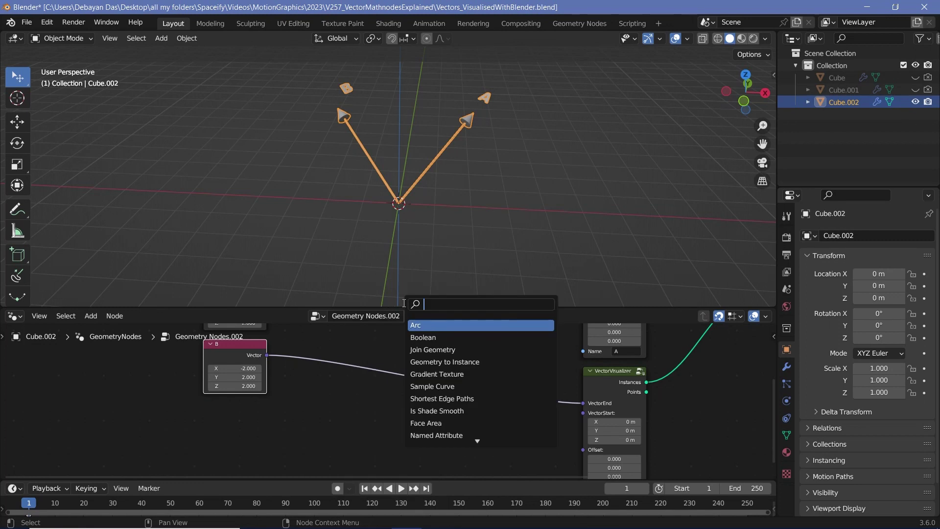
{"action": "type", "text": "vector"}
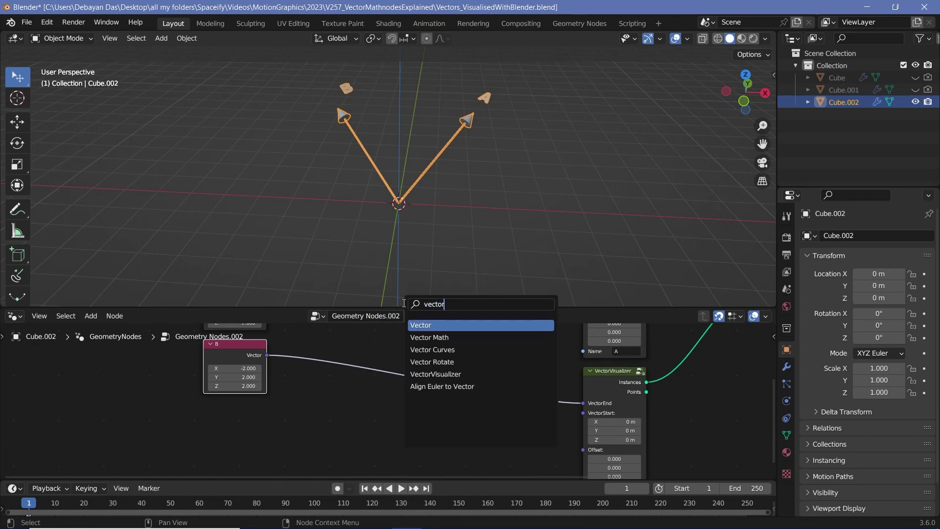
{"action": "left_click", "coordinate": [424, 338]}
{"action": "left_click", "coordinate": [359, 432]}
{"action": "scroll", "coordinate": [358, 432], "scroll_direction": "up", "scroll_amount": 2}
{"action": "middle_click_drag", "start_coordinate": [359, 432], "coordinate": [375, 375]}
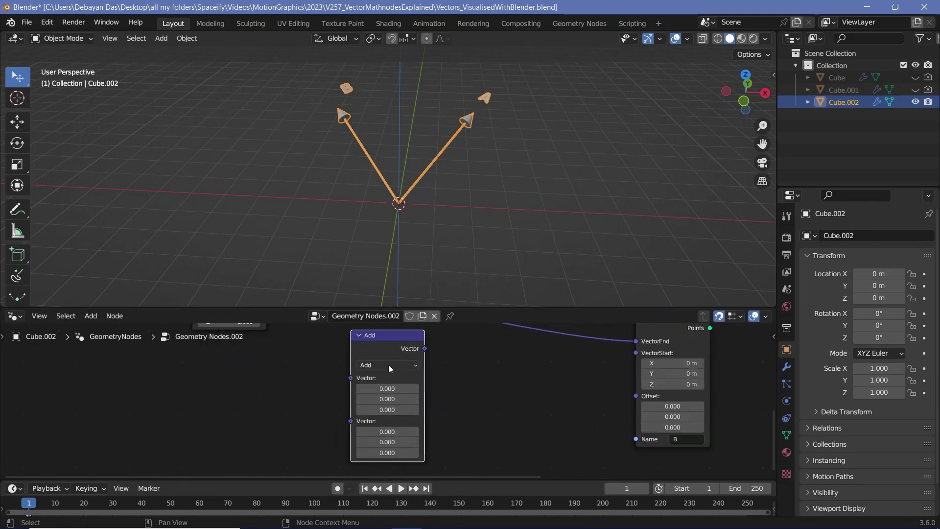
{"action": "left_click", "coordinate": [394, 358]}
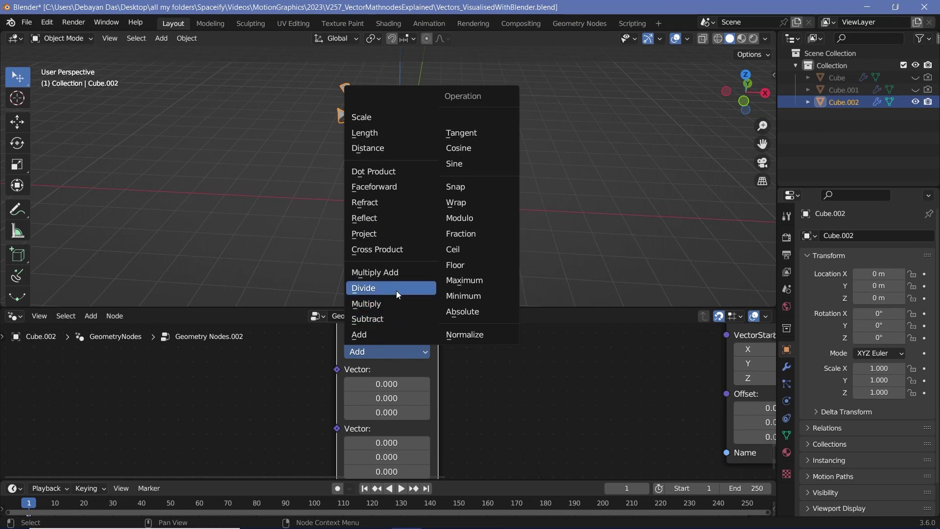
{"action": "scroll", "coordinate": [460, 420], "scroll_direction": "down", "scroll_amount": 2}
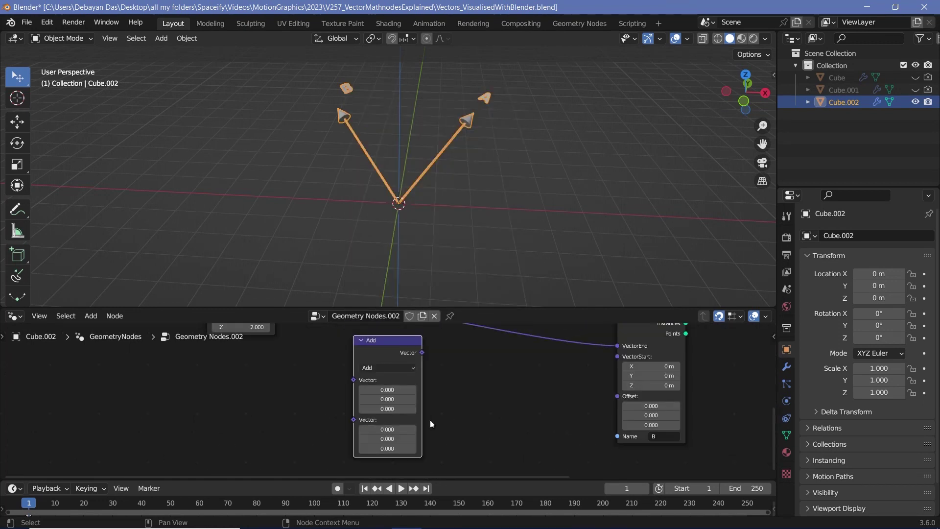
{"action": "scroll", "coordinate": [431, 419], "scroll_direction": "up", "scroll_amount": 1}
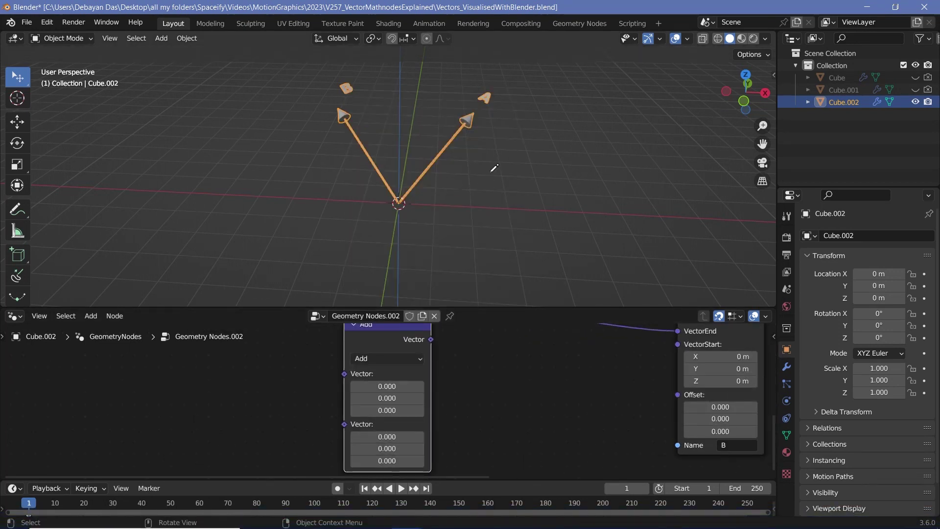
Annotate A = [1 2 3] by hand in the 3D viewport beside the arrows
{"action": "key", "text": "d"}
{"action": "left_click_drag", "start_coordinate": [496, 158], "coordinate": [511, 153]}
{"action": "left_click_drag", "start_coordinate": [497, 145], "coordinate": [512, 144]}
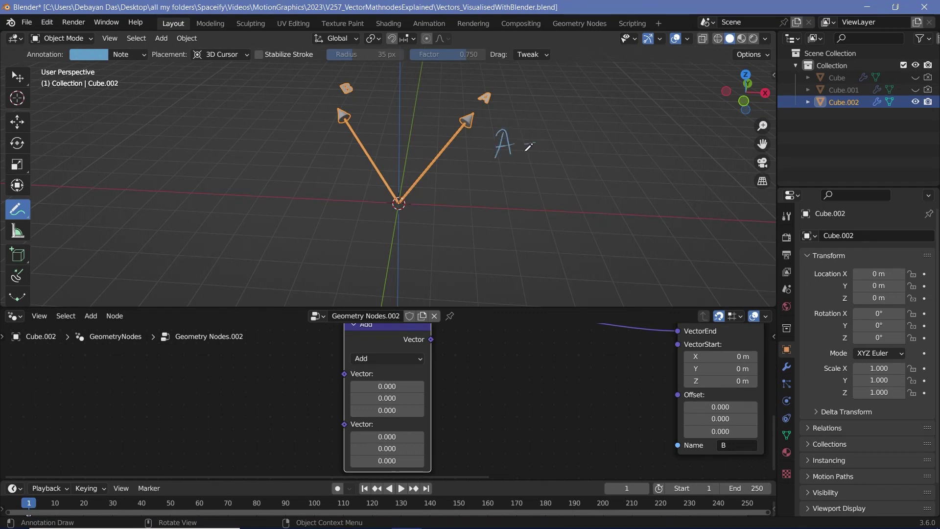
{"action": "left_click_drag", "start_coordinate": [581, 126], "coordinate": [563, 160]}
{"action": "mouse_move", "coordinate": [589, 139]}
{"action": "left_mouse_down"}
{"action": "mouse_move", "coordinate": [592, 156]}
{"action": "mouse_move", "coordinate": [676, 156]}
{"action": "left_mouse_up"}
{"action": "left_click_drag", "start_coordinate": [686, 127], "coordinate": [689, 162]}
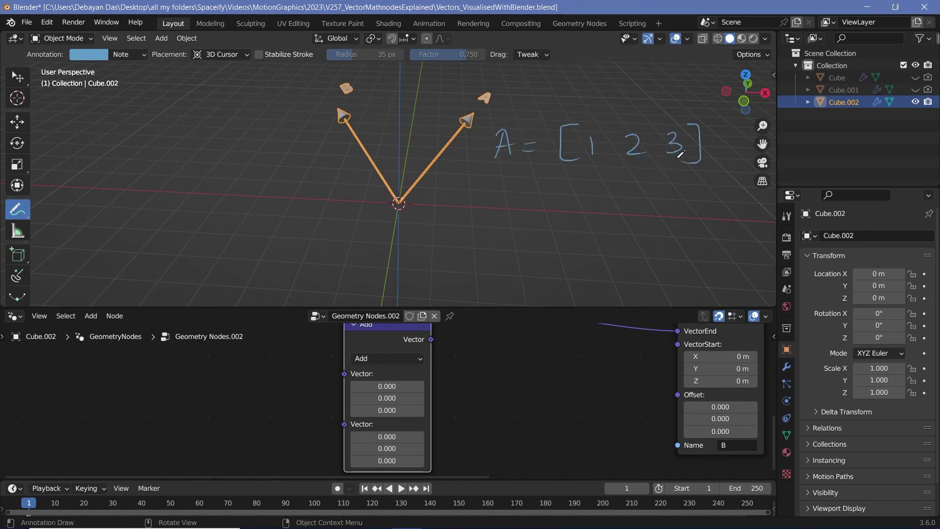
Write the annotation B = [4 5 6] beneath the handwritten vector A
{"action": "left_click_drag", "start_coordinate": [508, 181], "coordinate": [500, 196]}
{"action": "left_click_drag", "start_coordinate": [535, 186], "coordinate": [544, 186]}
{"action": "left_click_drag", "start_coordinate": [535, 193], "coordinate": [545, 192]}
{"action": "left_click_drag", "start_coordinate": [579, 161], "coordinate": [584, 203]}
{"action": "left_click_drag", "start_coordinate": [602, 183], "coordinate": [611, 196]}
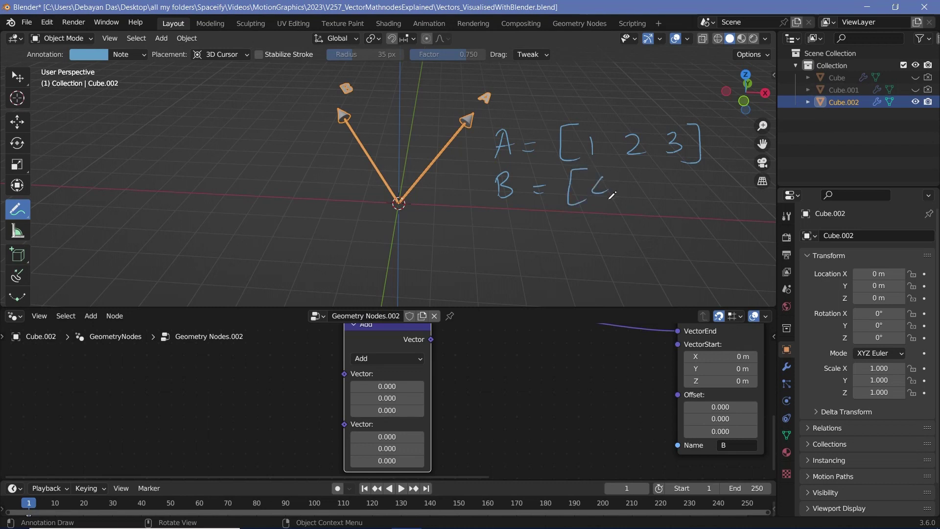
{"action": "left_click_drag", "start_coordinate": [649, 171], "coordinate": [631, 197]}
{"action": "left_click_drag", "start_coordinate": [681, 176], "coordinate": [670, 188]}
{"action": "left_click_drag", "start_coordinate": [679, 170], "coordinate": [676, 206]}
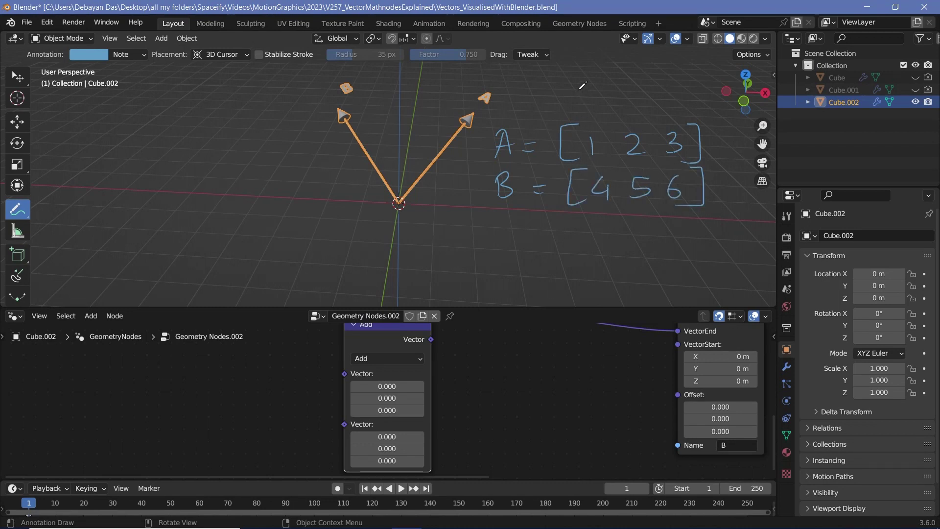
Annotate the column headings x, y and z above the handwritten vector components
{"action": "left_click_drag", "start_coordinate": [587, 98], "coordinate": [589, 104]}
{"action": "left_click_drag", "start_coordinate": [590, 90], "coordinate": [578, 104]}
{"action": "mouse_move", "coordinate": [626, 90]}
{"action": "left_mouse_down"}
{"action": "mouse_move", "coordinate": [636, 101]}
{"action": "mouse_move", "coordinate": [620, 118]}
{"action": "left_mouse_up"}
{"action": "left_click_drag", "start_coordinate": [659, 89], "coordinate": [667, 113]}
Write the sum A+B = [5 7 9] below the handwritten vectors, and erase all the annotations
{"action": "left_click_drag", "start_coordinate": [463, 256], "coordinate": [476, 253]}
{"action": "left_click_drag", "start_coordinate": [484, 253], "coordinate": [501, 251]}
{"action": "left_click_drag", "start_coordinate": [492, 244], "coordinate": [492, 262]}
{"action": "left_click_drag", "start_coordinate": [509, 243], "coordinate": [510, 267]}
{"action": "left_click_drag", "start_coordinate": [509, 243], "coordinate": [509, 265]}
{"action": "left_click_drag", "start_coordinate": [544, 249], "coordinate": [556, 248]}
{"action": "left_click_drag", "start_coordinate": [543, 256], "coordinate": [557, 256]}
{"action": "left_click_drag", "start_coordinate": [591, 225], "coordinate": [591, 282]}
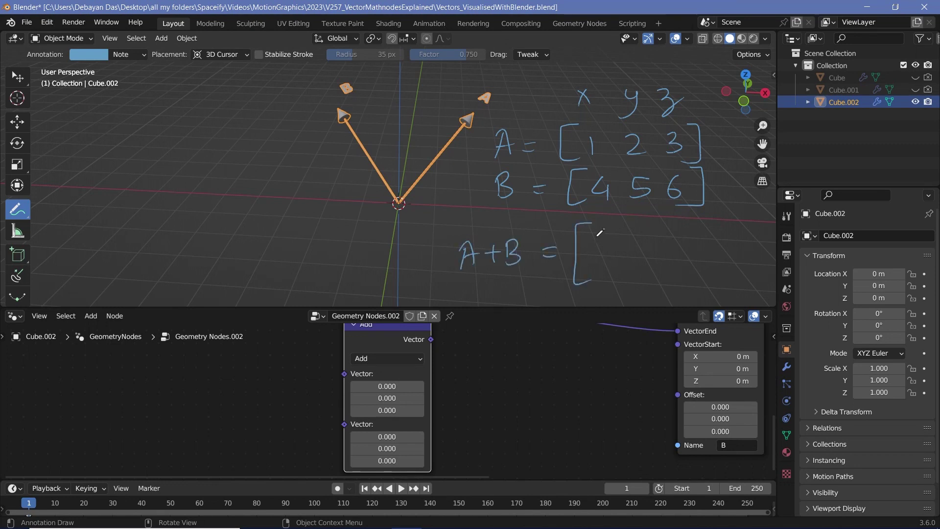
{"action": "left_click_drag", "start_coordinate": [611, 245], "coordinate": [592, 268]}
{"action": "left_click_drag", "start_coordinate": [640, 245], "coordinate": [648, 270]}
{"action": "left_click_drag", "start_coordinate": [694, 239], "coordinate": [691, 269]}
{"action": "left_click_drag", "start_coordinate": [697, 223], "coordinate": [701, 285]}
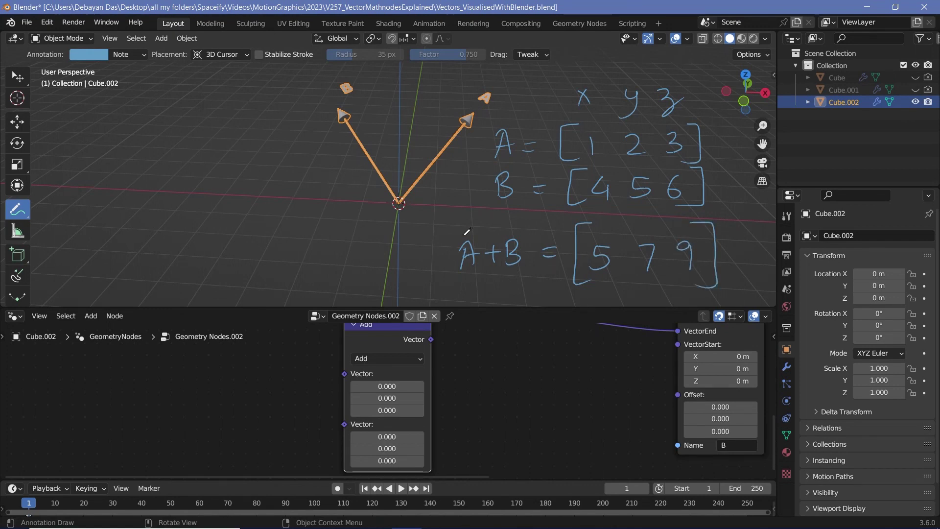
{"action": "mouse_move", "coordinate": [522, 187]}
{"action": "left_mouse_down", "text": "ctrl"}
{"action": "mouse_move", "coordinate": [527, 167]}
{"action": "mouse_move", "coordinate": [612, 144]}
{"action": "mouse_move", "coordinate": [490, 250]}
{"action": "mouse_move", "coordinate": [682, 252]}
{"action": "mouse_move", "coordinate": [654, 223]}
{"action": "mouse_move", "coordinate": [634, 96]}
{"action": "left_mouse_up", "text": "ctrl"}
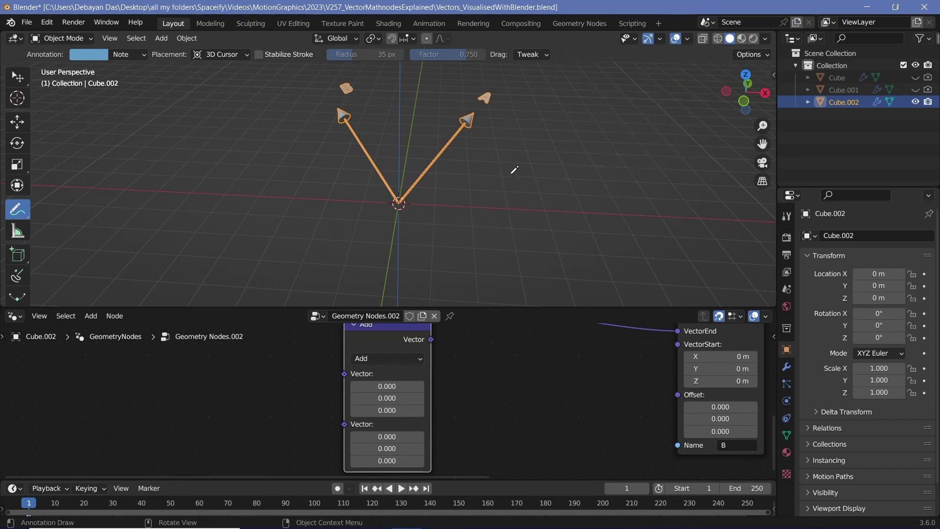
Connect Vector nodes A and B to the Add node, and feed its result into the VectorEnd of a third VectorVisualizer
{"action": "middle_click_drag", "start_coordinate": [513, 175], "coordinate": [383, 210]}
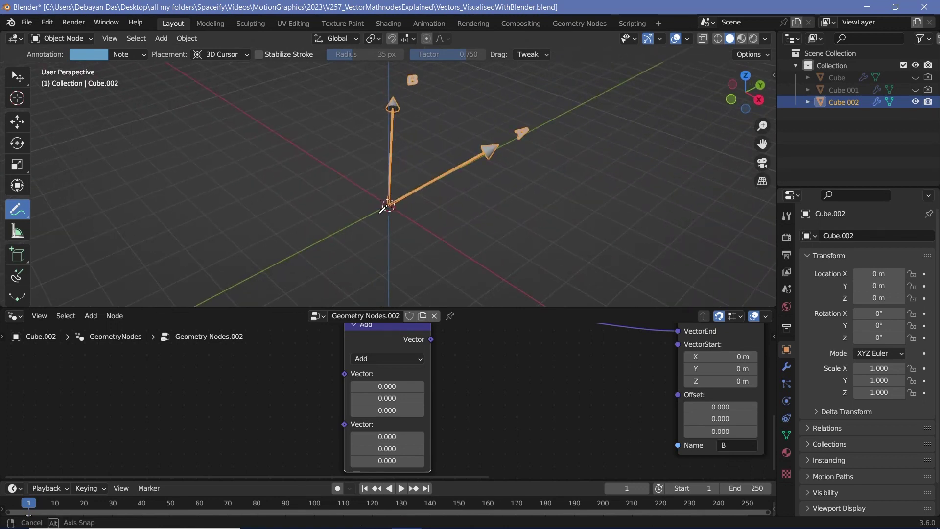
{"action": "scroll", "coordinate": [425, 438], "scroll_direction": "down", "scroll_amount": 4}
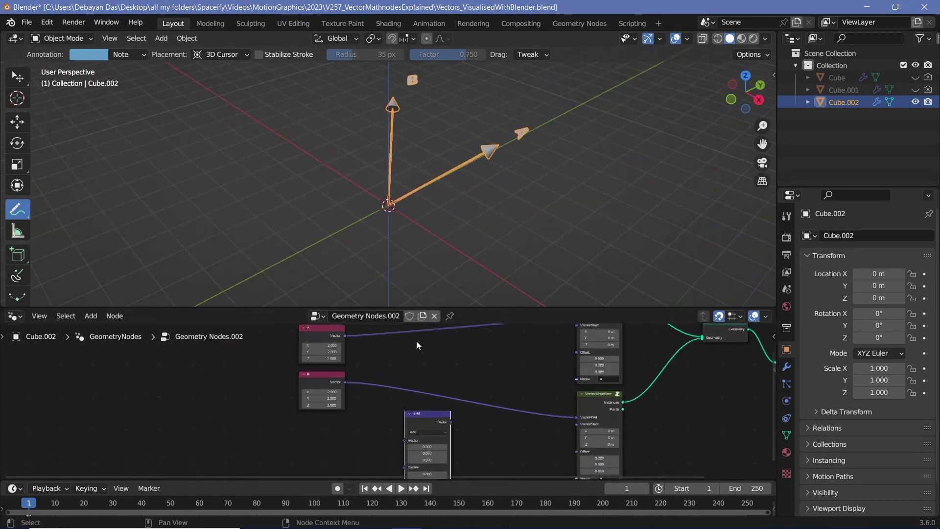
{"action": "left_click_drag", "start_coordinate": [366, 330], "coordinate": [430, 433]}
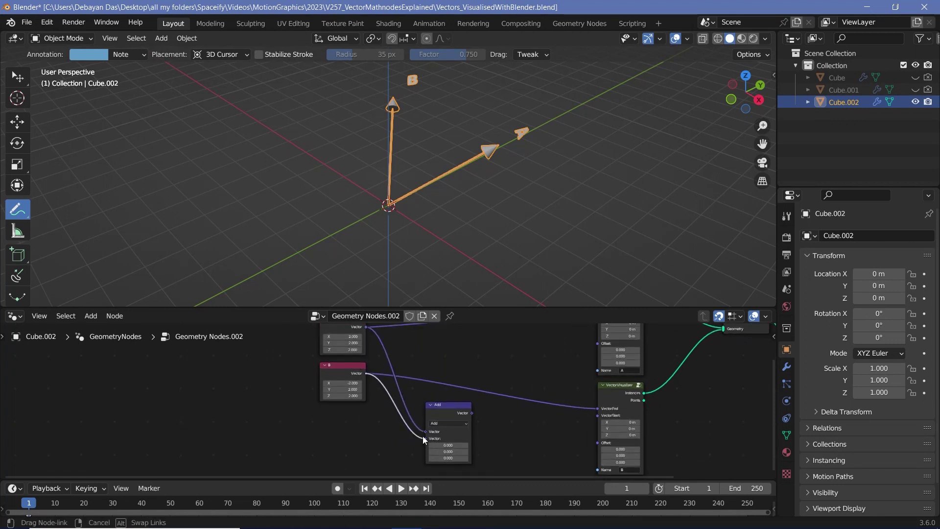
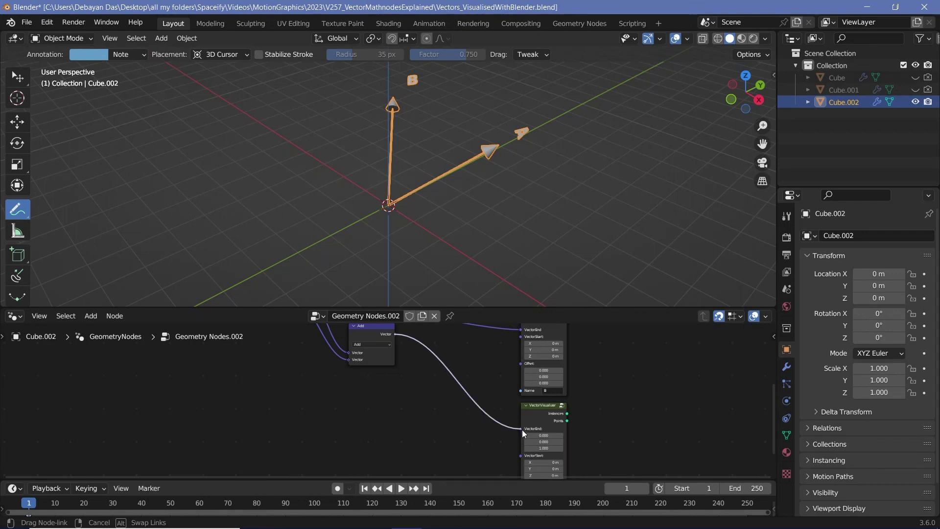
Set the third VectorVisualizer's Name input to A+B and connect its Instances output to Join Geometry
{"action": "double_click", "coordinate": [466, 409]}
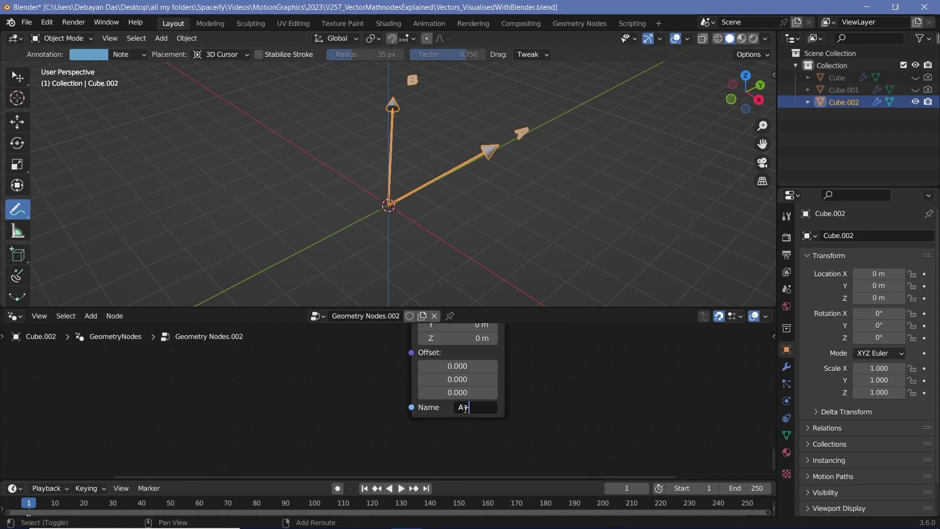
{"action": "left_click_drag", "start_coordinate": [312, 473], "coordinate": [386, 366]}
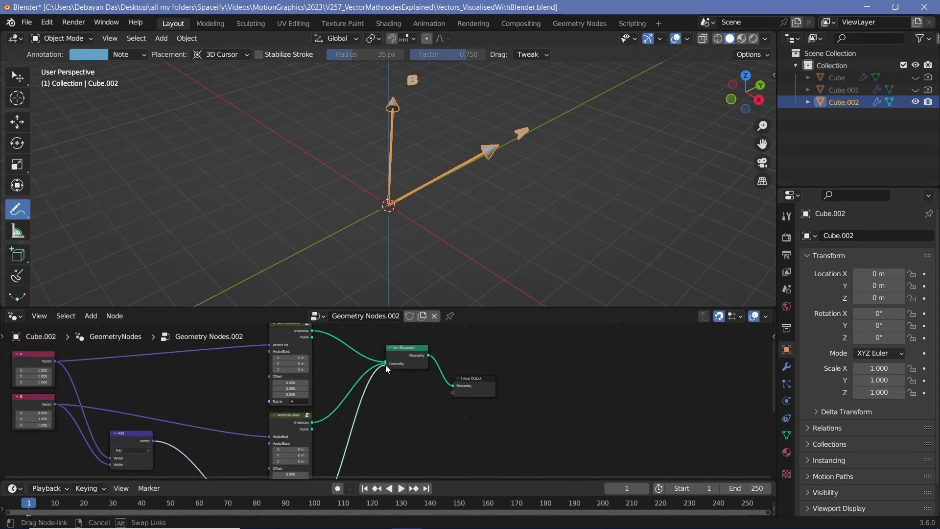
{"action": "middle_click_drag", "start_coordinate": [583, 81], "coordinate": [544, 95]}
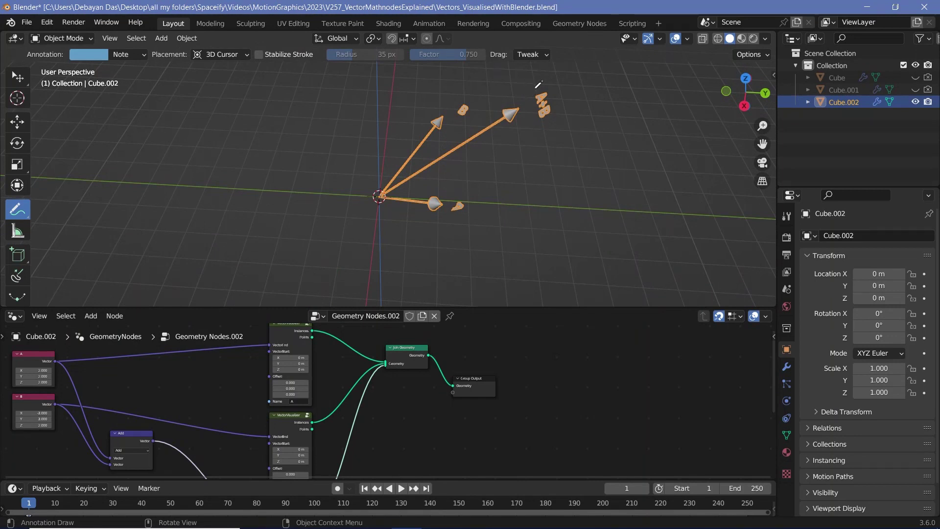
{"action": "middle_click_drag", "start_coordinate": [477, 183], "coordinate": [398, 238]}
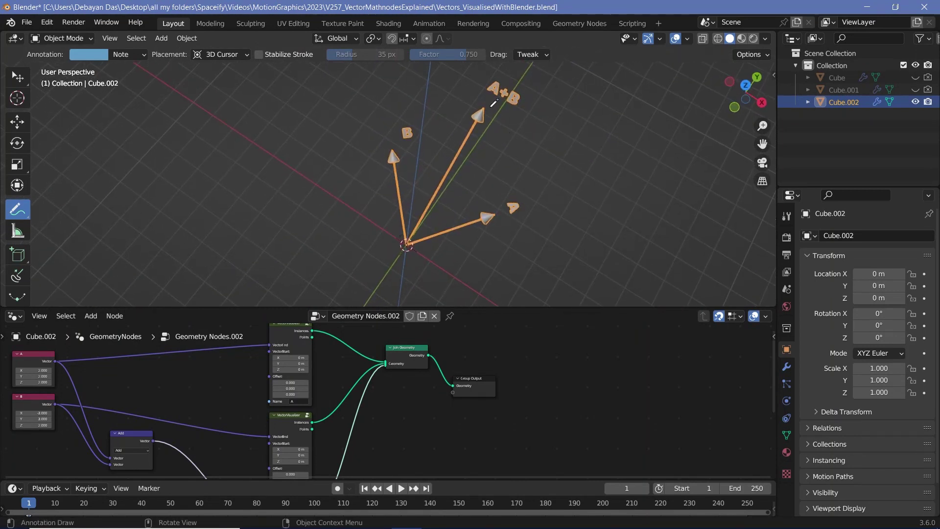
{"action": "middle_click_drag", "start_coordinate": [487, 186], "coordinate": [527, 154]}
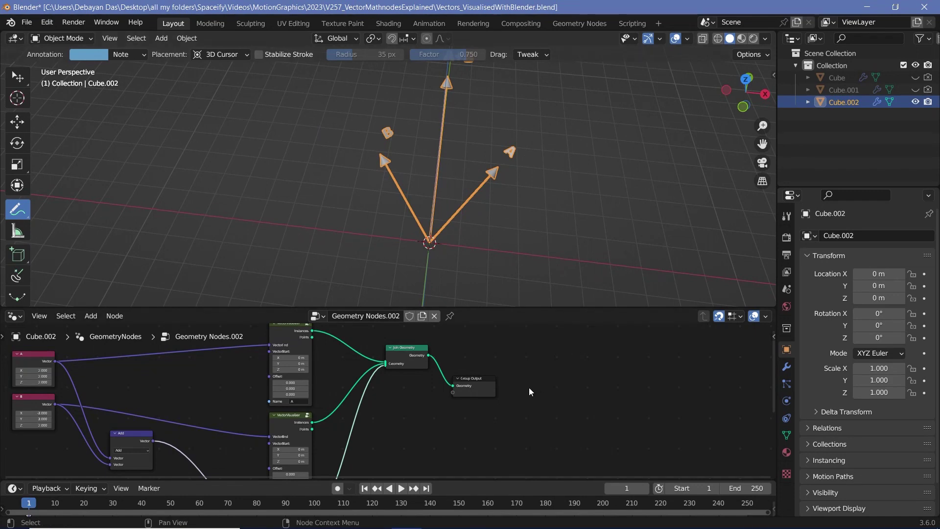
Line up the Join Geometry and Group Output nodes, and examine where the three arrows start
{"action": "scroll", "coordinate": [513, 383], "scroll_direction": "up", "scroll_amount": 2}
{"action": "left_click_drag", "start_coordinate": [490, 374], "coordinate": [563, 343]}
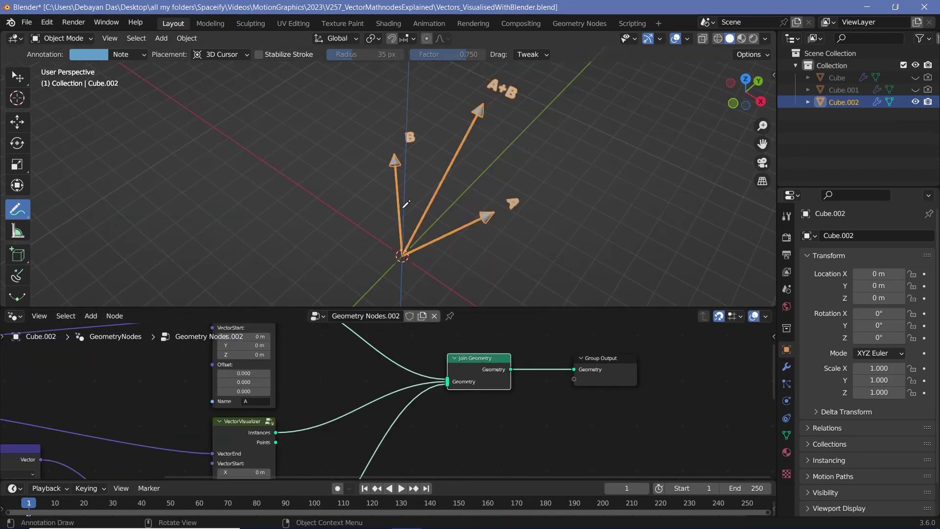
{"action": "scroll", "coordinate": [425, 265], "scroll_direction": "up", "scroll_amount": 3}
{"action": "middle_click_drag", "start_coordinate": [416, 265], "coordinate": [444, 162], "text": "shift"}
{"action": "scroll", "coordinate": [445, 162], "scroll_direction": "up", "scroll_amount": 2}
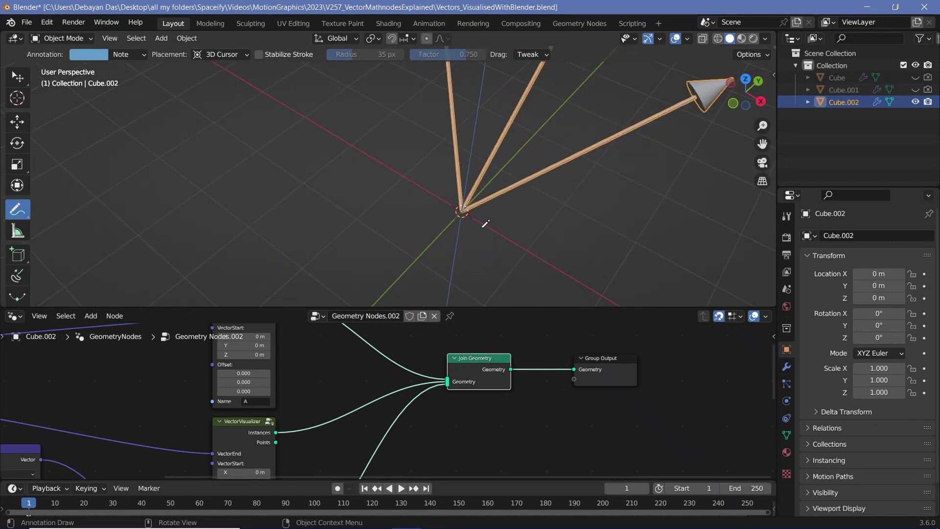
{"action": "scroll", "coordinate": [497, 227], "scroll_direction": "down", "scroll_amount": 5}
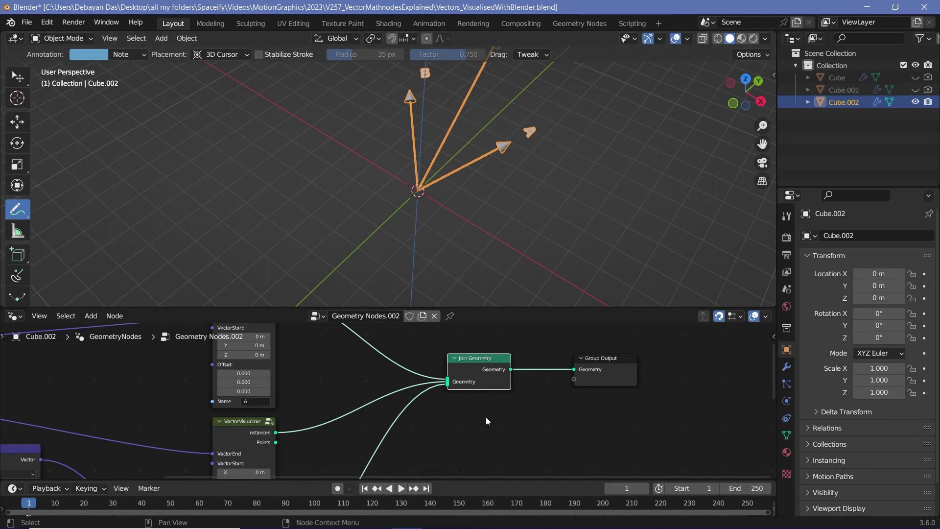
Add a PlaneVisualizer node group below the Join Geometry node
{"action": "middle_click_drag", "start_coordinate": [486, 416], "coordinate": [466, 404]}
{"action": "key", "text": "shift+a"}
{"action": "left_click", "coordinate": [453, 298]}
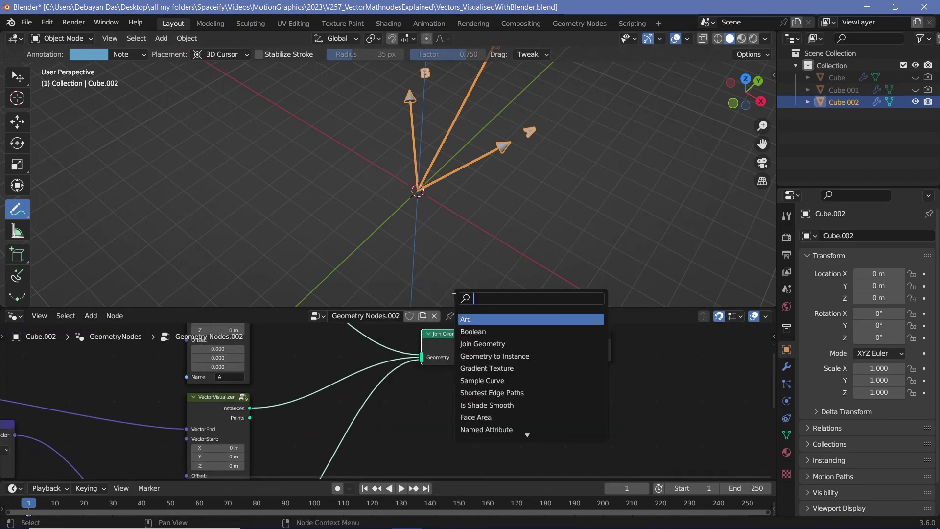
{"action": "type", "text": "pla"}
{"action": "key", "text": "Return"}
{"action": "left_click", "coordinate": [435, 399]}
{"action": "scroll", "coordinate": [398, 388], "scroll_direction": "down", "scroll_amount": 3}
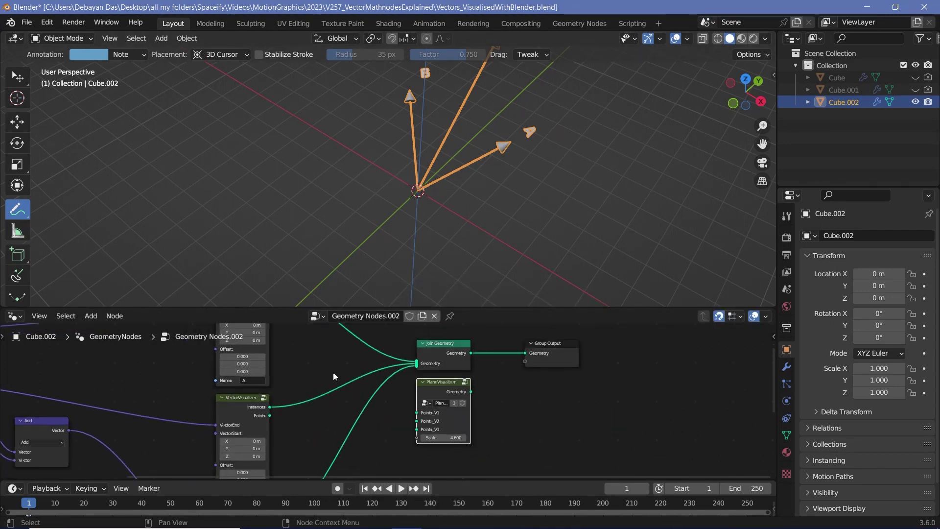
Connect the Points outputs of visualizers A and B to Points_V1 and Points_V2 of PlaneVisualizer, and its Geometry output to Join Geometry
{"action": "middle_click_drag", "start_coordinate": [304, 333], "coordinate": [321, 393]}
{"action": "left_click", "coordinate": [294, 366]}
{"action": "left_click_drag", "start_coordinate": [294, 365], "coordinate": [430, 439]}
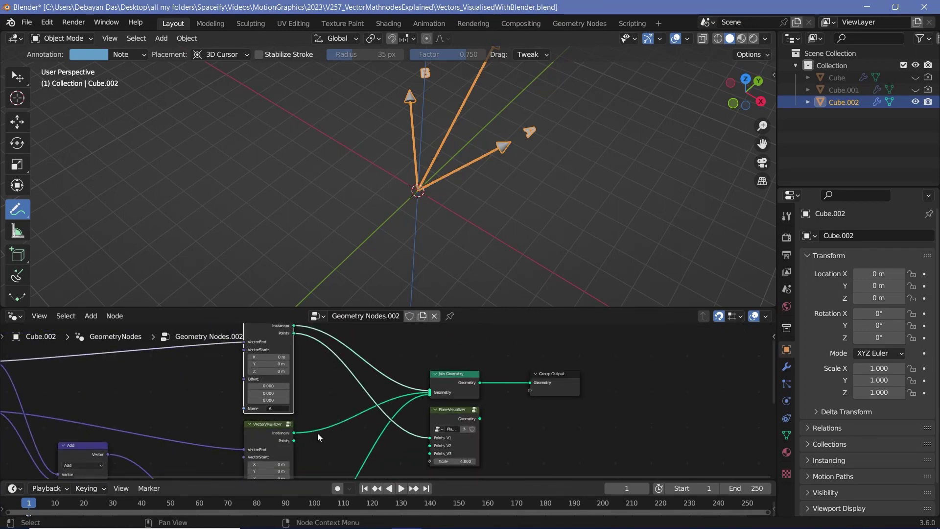
{"action": "left_click_drag", "start_coordinate": [294, 441], "coordinate": [430, 446]}
{"action": "left_click_drag", "start_coordinate": [480, 419], "coordinate": [430, 393]}
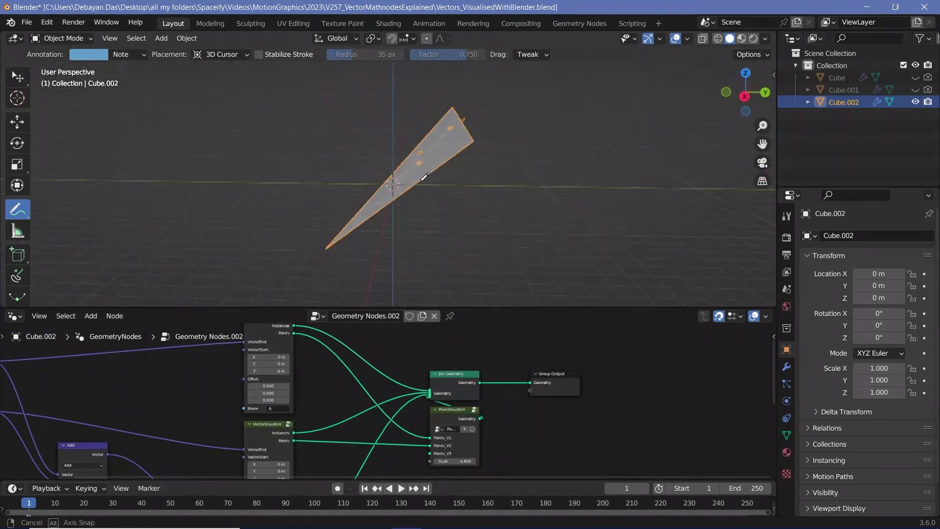
{"action": "middle_click_drag", "start_coordinate": [488, 175], "coordinate": [433, 148]}
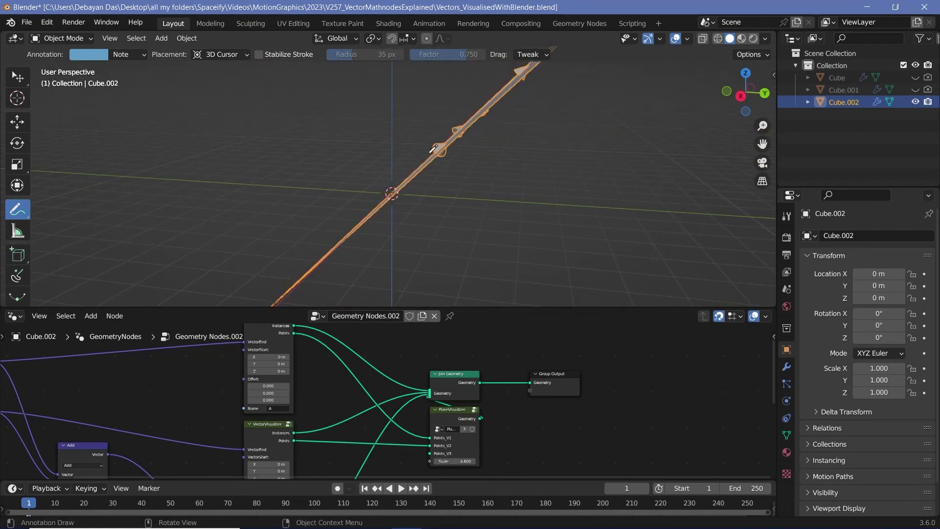
Reduce the Scale of the PlaneVisualizer node to 3.7
{"action": "middle_click_drag", "start_coordinate": [427, 191], "coordinate": [543, 151]}
{"action": "middle_click_drag", "start_coordinate": [528, 427], "coordinate": [544, 367]}
{"action": "scroll", "coordinate": [524, 382], "scroll_direction": "up", "scroll_amount": 3}
{"action": "left_click_drag", "start_coordinate": [495, 399], "coordinate": [470, 399]}
Connect the Points output of the A+B VectorVisualizer to the Points_V3 input of PlaneVisualizer
{"action": "middle_click_drag", "start_coordinate": [445, 410], "coordinate": [463, 314]}
{"action": "scroll", "coordinate": [422, 448], "scroll_direction": "down", "scroll_amount": 2}
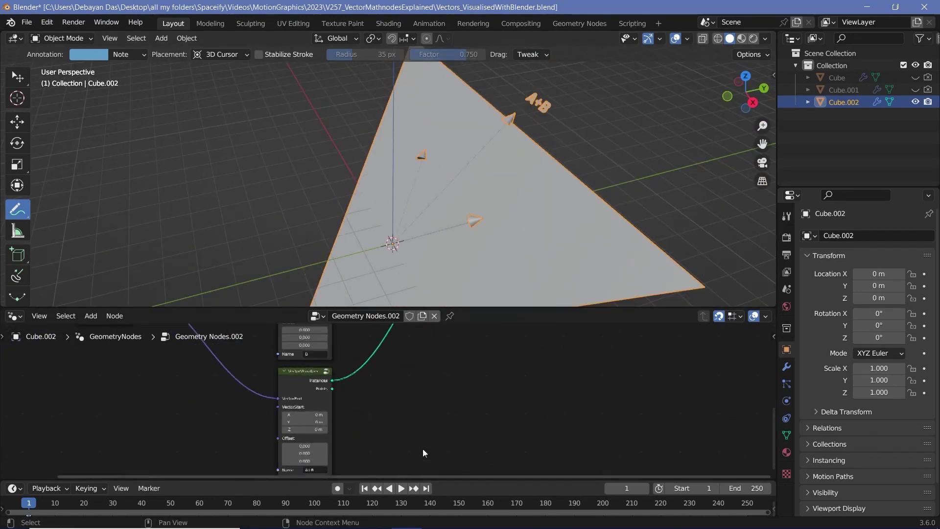
{"action": "left_click_drag", "start_coordinate": [333, 389], "coordinate": [491, 390]}
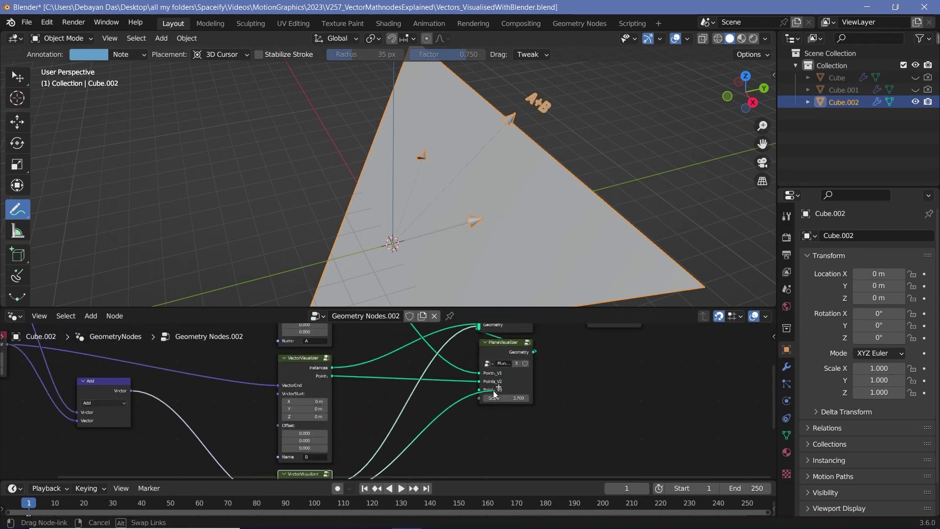
{"action": "middle_click_drag", "start_coordinate": [538, 180], "coordinate": [581, 176]}
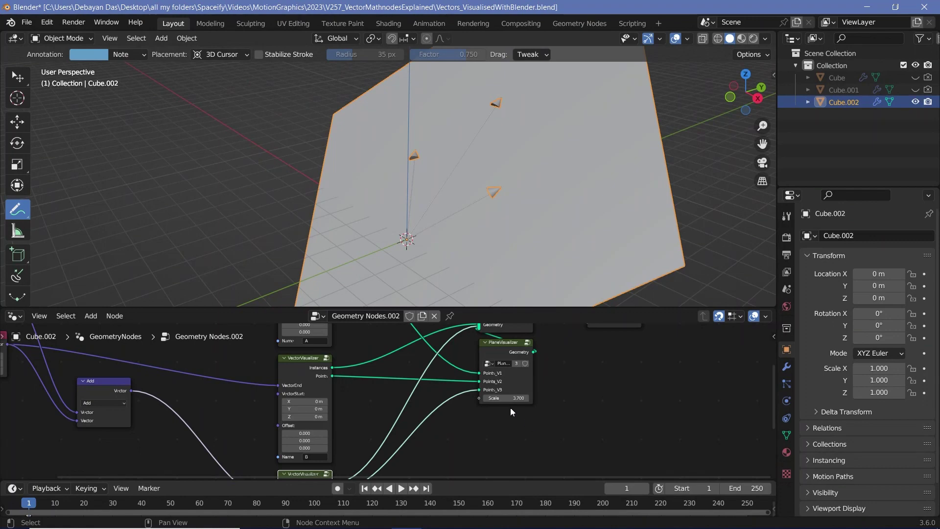
Set the Scale of the PlaneVisualizer node to 1
{"action": "scroll", "coordinate": [510, 407], "scroll_direction": "up", "scroll_amount": 1}
{"action": "left_click", "coordinate": [528, 398]}
{"action": "type", "text": "1"}
{"action": "key", "text": "Return"}
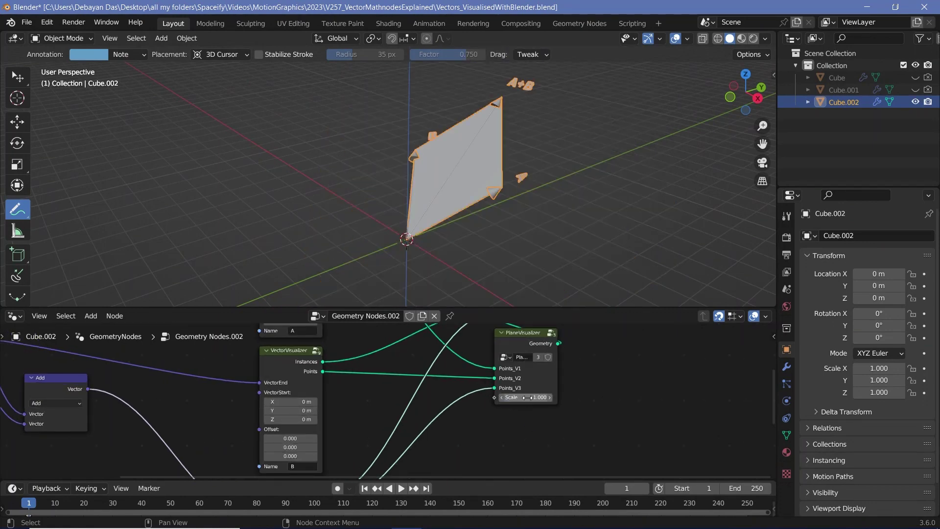
Examine the parallelogram spanned by arrows A and B with A+B as its diagonal, together with the A and B vector nodes
{"action": "scroll", "coordinate": [441, 167], "scroll_direction": "up", "scroll_amount": 5}
{"action": "scroll", "coordinate": [372, 203], "scroll_direction": "down", "scroll_amount": 3}
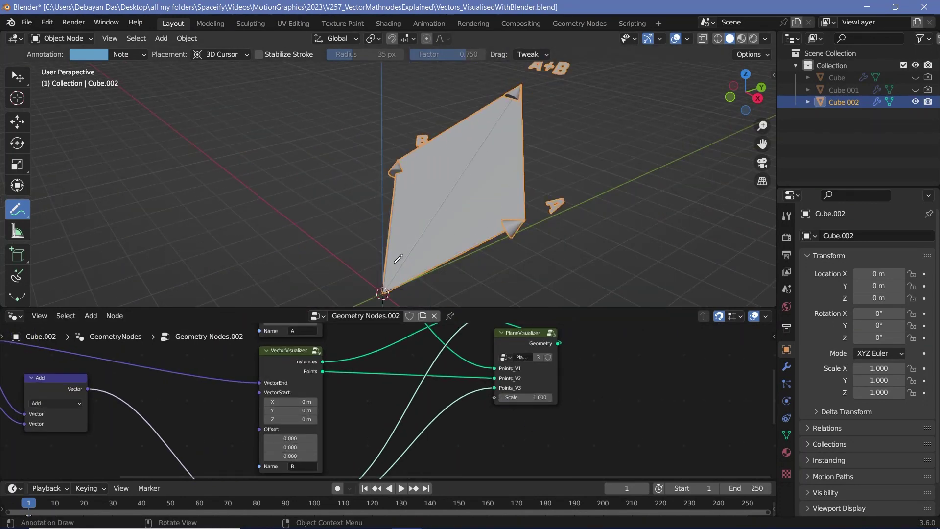
{"action": "middle_click_drag", "start_coordinate": [537, 102], "coordinate": [515, 144], "text": "shift"}
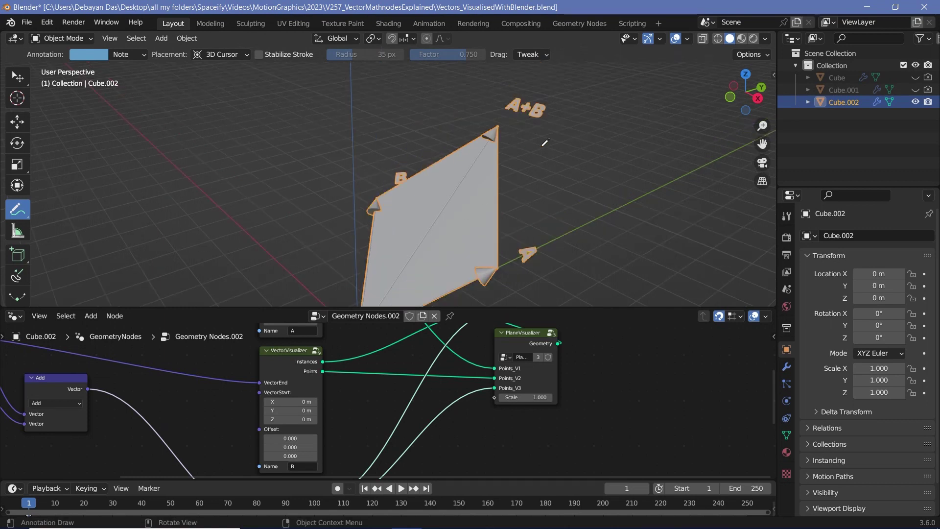
{"action": "middle_click_drag", "start_coordinate": [493, 174], "coordinate": [517, 134], "text": "shift"}
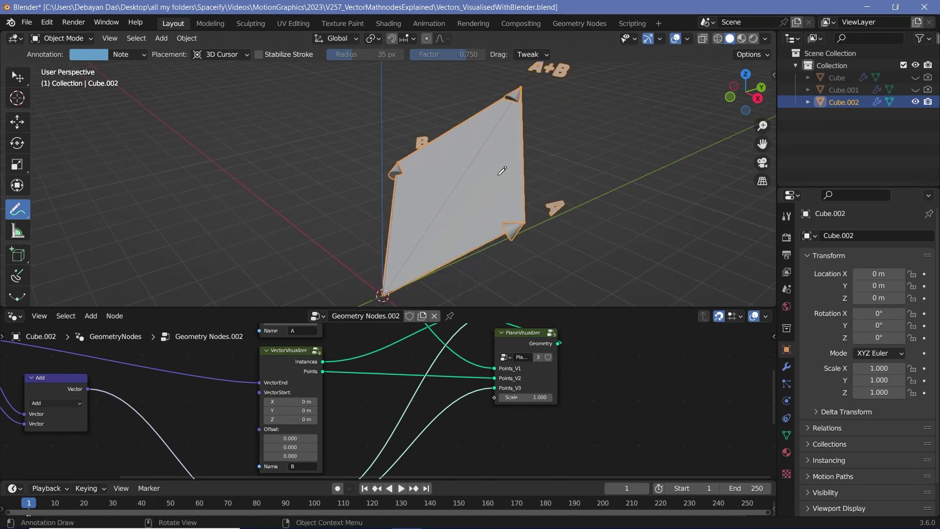
{"action": "middle_click_drag", "start_coordinate": [183, 389], "coordinate": [424, 357]}
{"action": "scroll", "coordinate": [373, 369], "scroll_direction": "down", "scroll_amount": 4}
{"action": "middle_click_drag", "start_coordinate": [361, 371], "coordinate": [393, 460]}
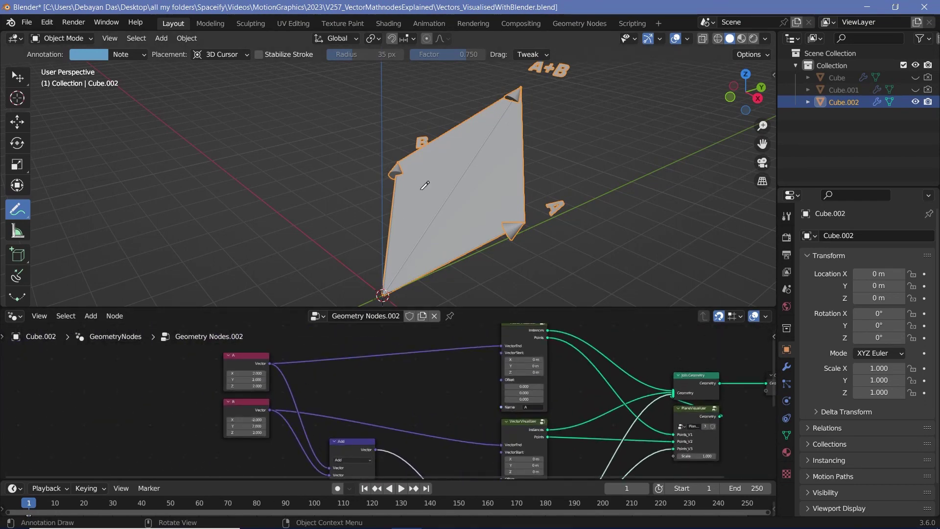
{"action": "middle_click_drag", "start_coordinate": [563, 113], "coordinate": [633, 118], "text": "shift"}
{"action": "scroll", "coordinate": [560, 163], "scroll_direction": "up", "scroll_amount": 2}
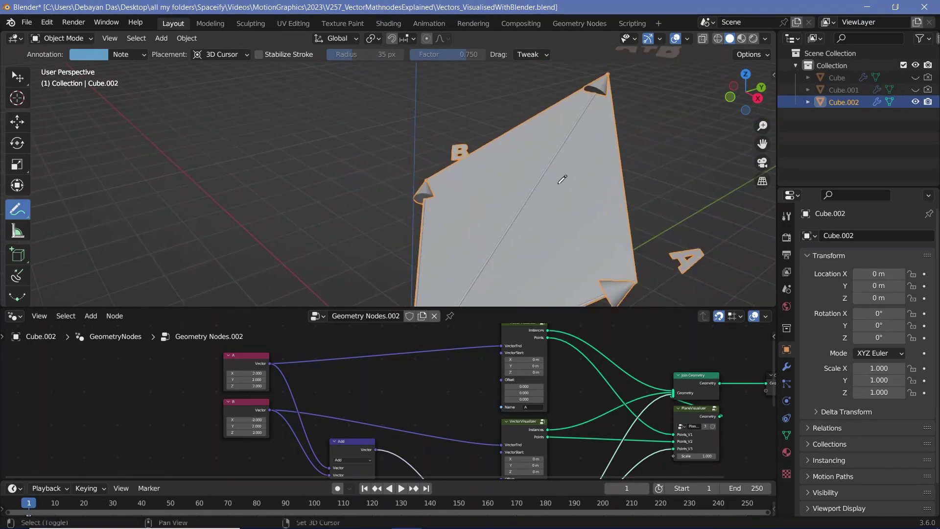
Set vector A to X 5.8, Y 4.5, Z 2 and vector B to X -4.7, Y 5.6, Z 4.8
{"action": "scroll", "coordinate": [553, 189], "scroll_direction": "down", "scroll_amount": 3}
{"action": "middle_click_drag", "start_coordinate": [337, 382], "coordinate": [437, 396]}
{"action": "scroll", "coordinate": [375, 383], "scroll_direction": "up", "scroll_amount": 6}
{"action": "mouse_move", "coordinate": [362, 374]}
{"action": "left_mouse_down"}
{"action": "mouse_move", "coordinate": [411, 383]}
{"action": "mouse_move", "coordinate": [372, 384]}
{"action": "left_mouse_up"}
{"action": "left_click_drag", "start_coordinate": [365, 448], "coordinate": [387, 468]}
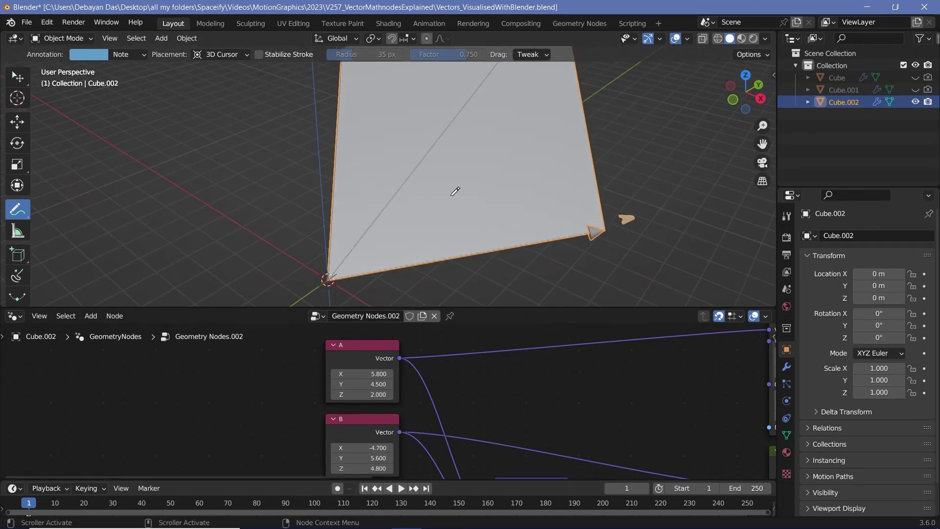
{"action": "mouse_move", "coordinate": [454, 189]}
{"action": "middle_mouse_down"}
{"action": "mouse_move", "coordinate": [372, 127]}
{"action": "mouse_move", "coordinate": [494, 163]}
{"action": "middle_mouse_up"}
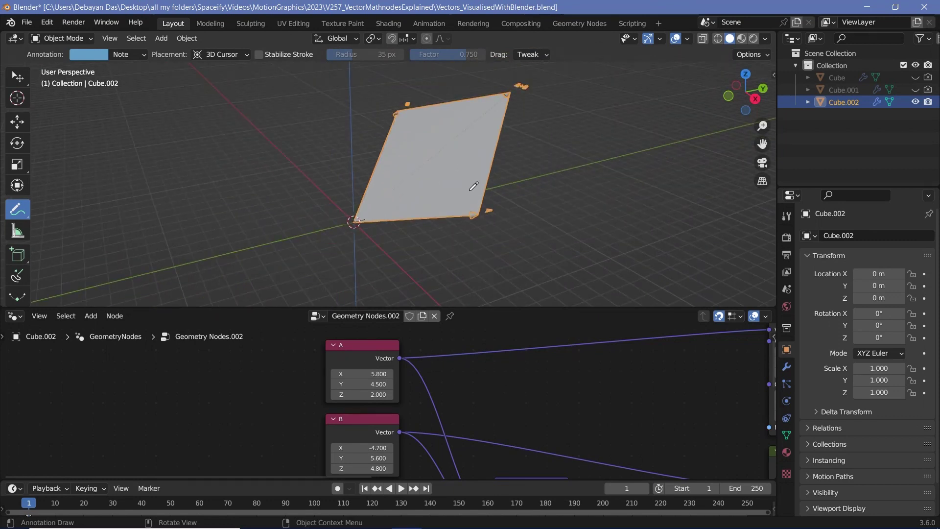
Change the vector math node's operation from Add to Subtract and view the arrows from another side
{"action": "middle_click_drag", "start_coordinate": [568, 395], "coordinate": [507, 444]}
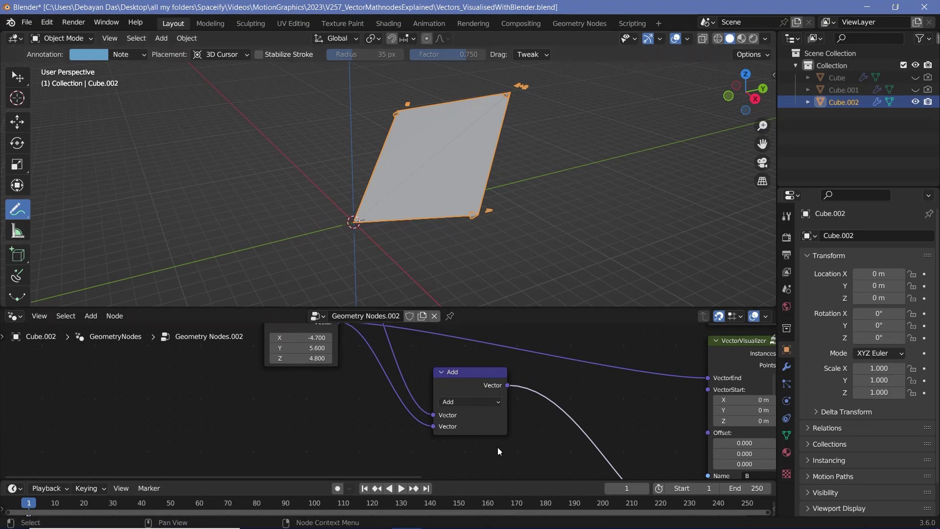
{"action": "scroll", "coordinate": [498, 448], "scroll_direction": "up", "scroll_amount": 1}
{"action": "left_click", "coordinate": [492, 401]}
{"action": "left_click", "coordinate": [493, 370]}
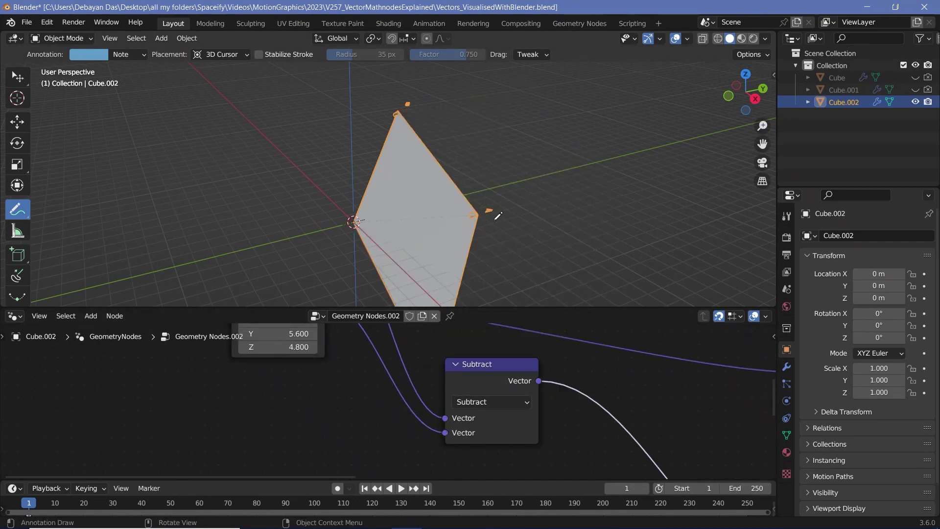
{"action": "middle_click_drag", "start_coordinate": [495, 220], "coordinate": [622, 261]}
{"action": "scroll", "coordinate": [588, 258], "scroll_direction": "up", "scroll_amount": 4}
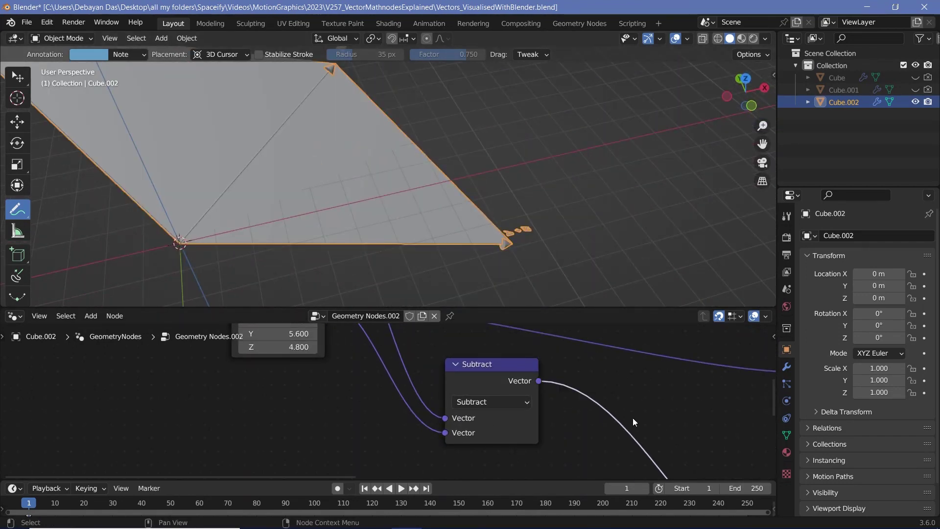
Set the Name input of the third VectorVisualizer to A-B
{"action": "scroll", "coordinate": [633, 419], "scroll_direction": "down", "scroll_amount": 4}
{"action": "middle_click_drag", "start_coordinate": [633, 418], "coordinate": [403, 411]}
{"action": "scroll", "coordinate": [402, 411], "scroll_direction": "up", "scroll_amount": 4}
{"action": "left_click", "coordinate": [498, 447]}
{"action": "type", "text": "A-B"}
{"action": "key", "text": "Return"}
{"action": "middle_click_drag", "start_coordinate": [436, 235], "coordinate": [457, 221]}
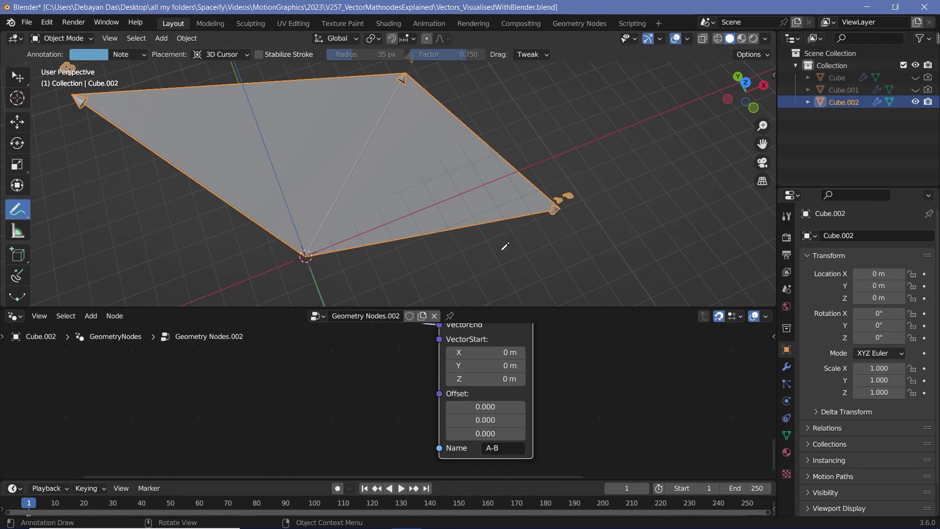
{"action": "middle_click_drag", "start_coordinate": [505, 246], "coordinate": [524, 261]}
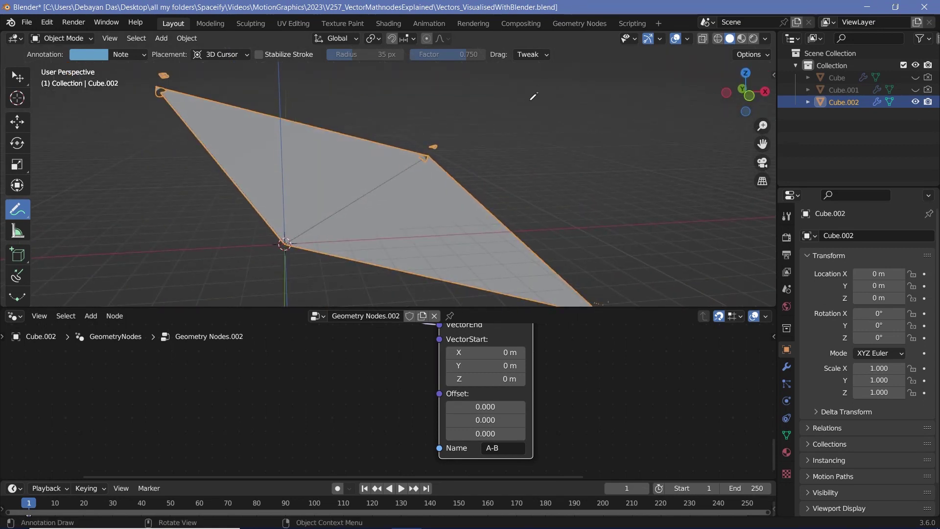
Handwrite the annotations "Scalars → value" and "Vectors → value, direction" beside the plane, with braces under value and direction in the second line
{"action": "mouse_move", "coordinate": [538, 89]}
{"action": "left_mouse_down"}
{"action": "mouse_move", "coordinate": [518, 112]}
{"action": "mouse_move", "coordinate": [636, 104]}
{"action": "left_mouse_up"}
{"action": "mouse_move", "coordinate": [527, 132]}
{"action": "left_mouse_down"}
{"action": "mouse_move", "coordinate": [541, 156]}
{"action": "mouse_move", "coordinate": [548, 129]}
{"action": "left_mouse_up"}
{"action": "left_click_drag", "start_coordinate": [568, 142], "coordinate": [574, 155]}
{"action": "left_click_drag", "start_coordinate": [580, 128], "coordinate": [620, 147]}
{"action": "left_click_drag", "start_coordinate": [637, 133], "coordinate": [632, 153]}
{"action": "left_click_drag", "start_coordinate": [652, 95], "coordinate": [676, 96]}
{"action": "left_click_drag", "start_coordinate": [662, 86], "coordinate": [662, 105]}
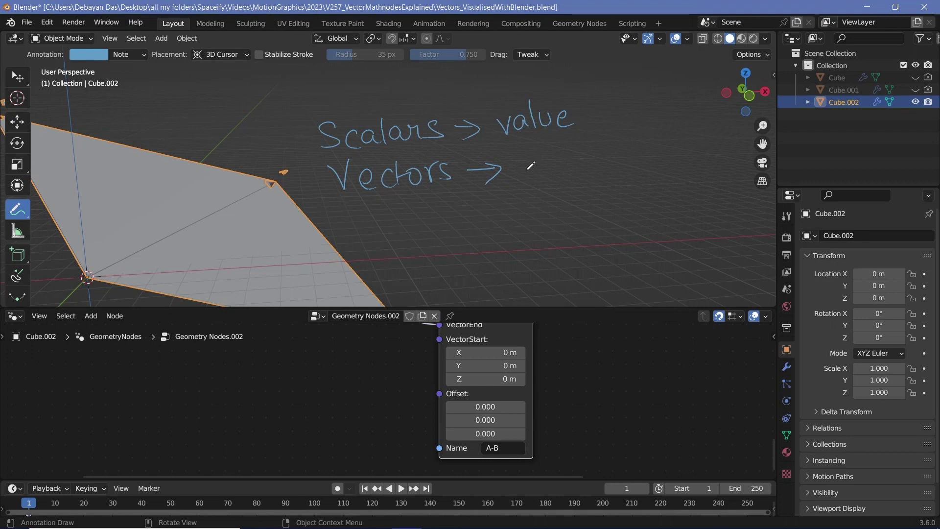
{"action": "left_click_drag", "start_coordinate": [530, 165], "coordinate": [586, 176]}
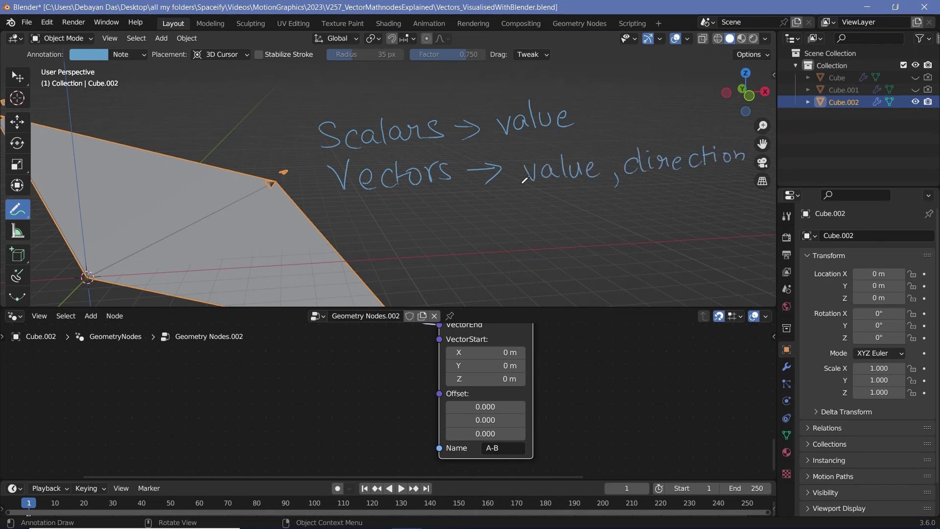
{"action": "mouse_move", "coordinate": [522, 195]}
{"action": "left_mouse_down"}
{"action": "mouse_move", "coordinate": [688, 189]}
{"action": "mouse_move", "coordinate": [737, 176]}
{"action": "left_mouse_up"}
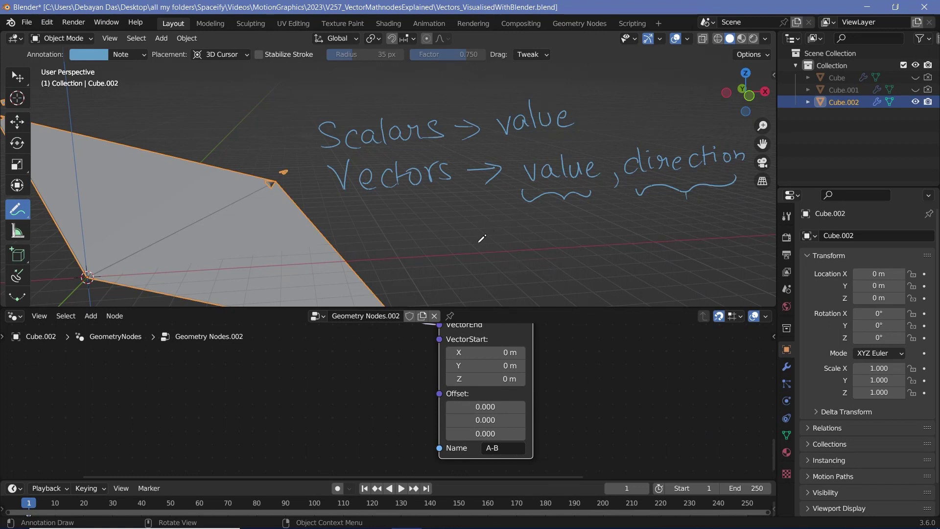
{"action": "mouse_move", "coordinate": [477, 235]}
{"action": "left_mouse_down"}
{"action": "mouse_move", "coordinate": [484, 262]}
{"action": "mouse_move", "coordinate": [511, 237]}
{"action": "left_mouse_up"}
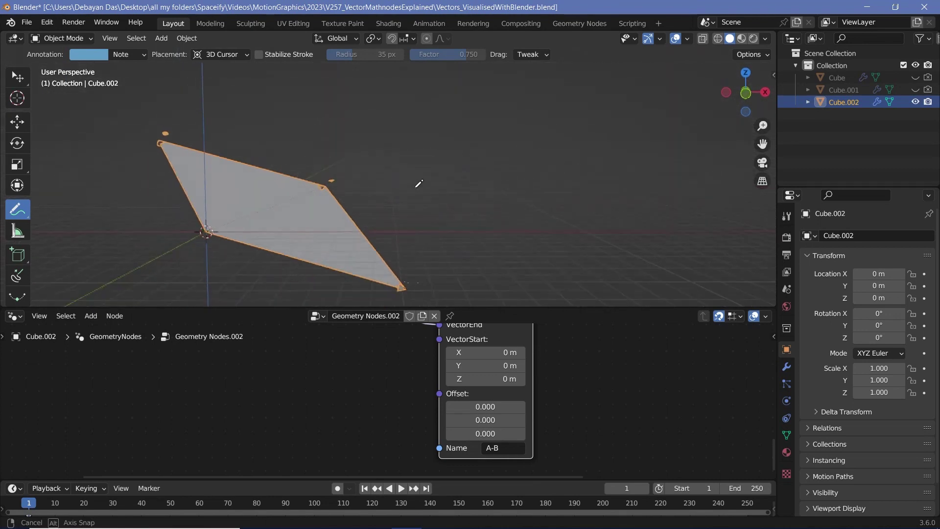
Connect vector B's output to the Offset input of the A-B VectorVisualizer, and inspect the shifted arrow between the tips of B and A
{"action": "middle_click_drag", "start_coordinate": [490, 235], "coordinate": [446, 245]}
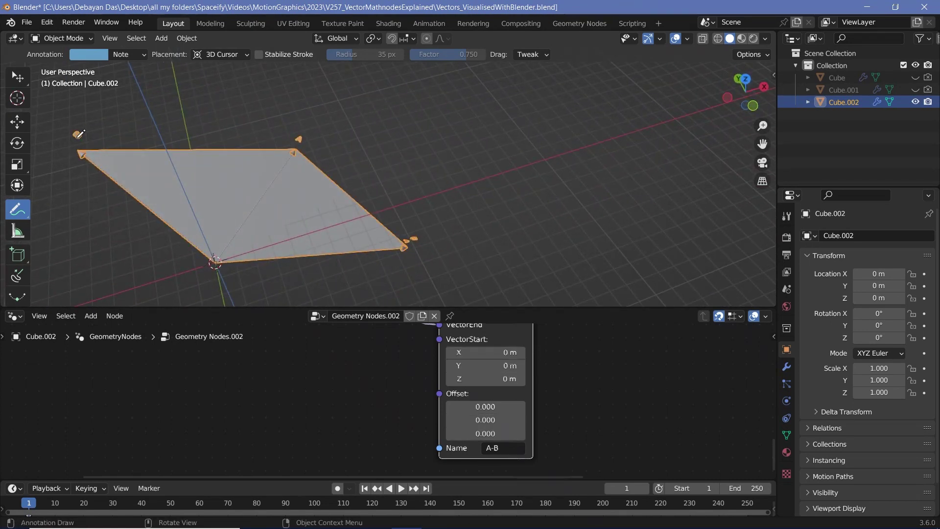
{"action": "scroll", "coordinate": [360, 367], "scroll_direction": "down", "scroll_amount": 5}
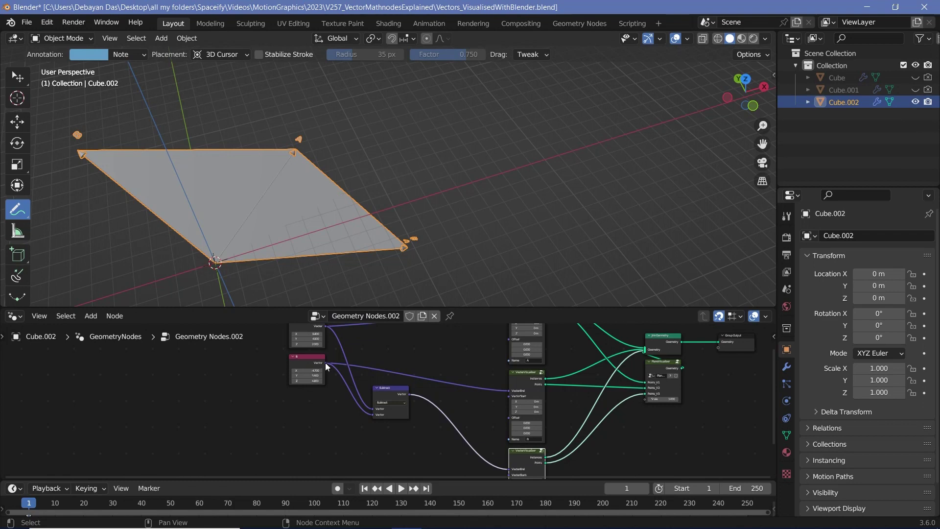
{"action": "left_click_drag", "start_coordinate": [325, 363], "coordinate": [509, 450]}
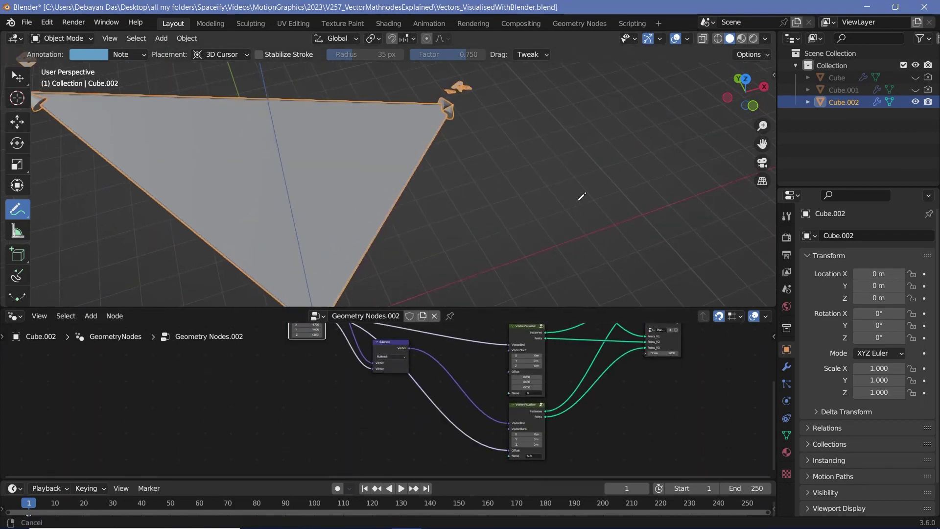
{"action": "middle_click_drag", "start_coordinate": [582, 196], "coordinate": [259, 185]}
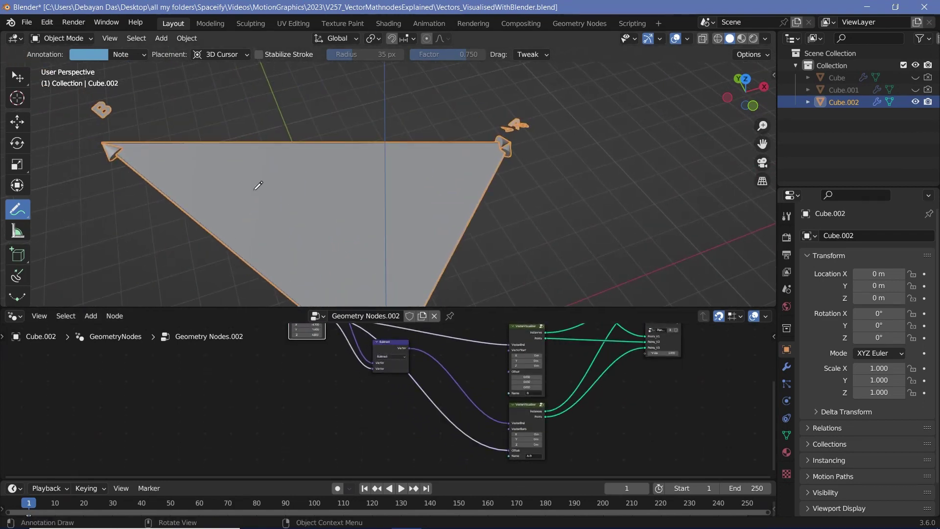
{"action": "middle_click_drag", "start_coordinate": [347, 138], "coordinate": [334, 68], "text": "shift"}
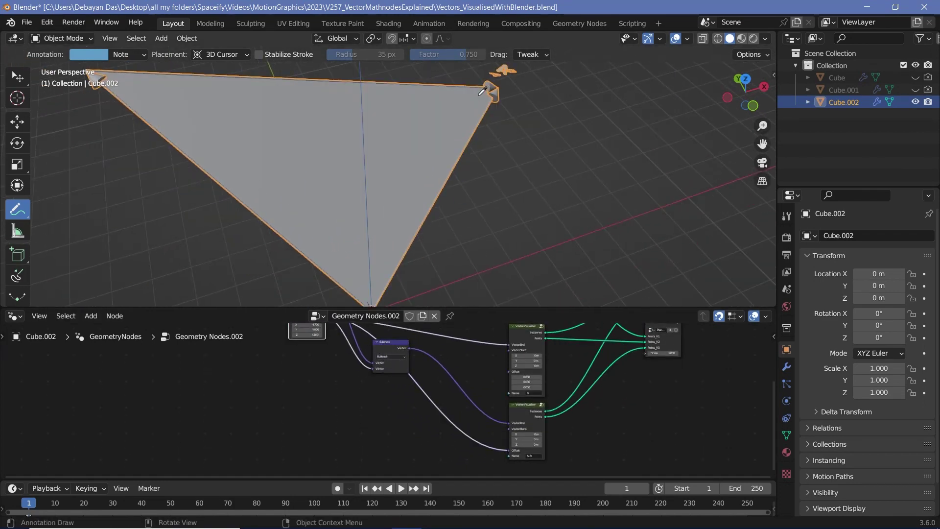
{"action": "scroll", "coordinate": [418, 150], "scroll_direction": "down", "scroll_amount": 3}
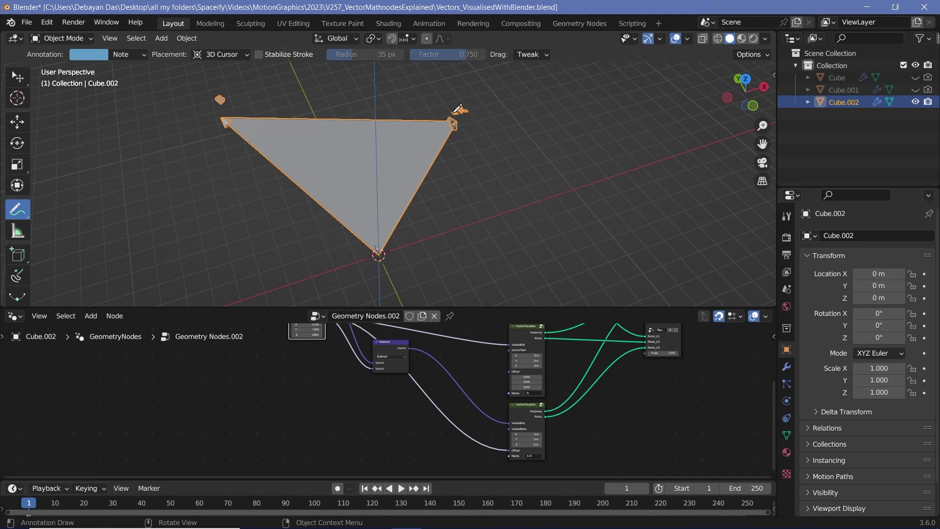
{"action": "middle_click_drag", "start_coordinate": [458, 109], "coordinate": [431, 126]}
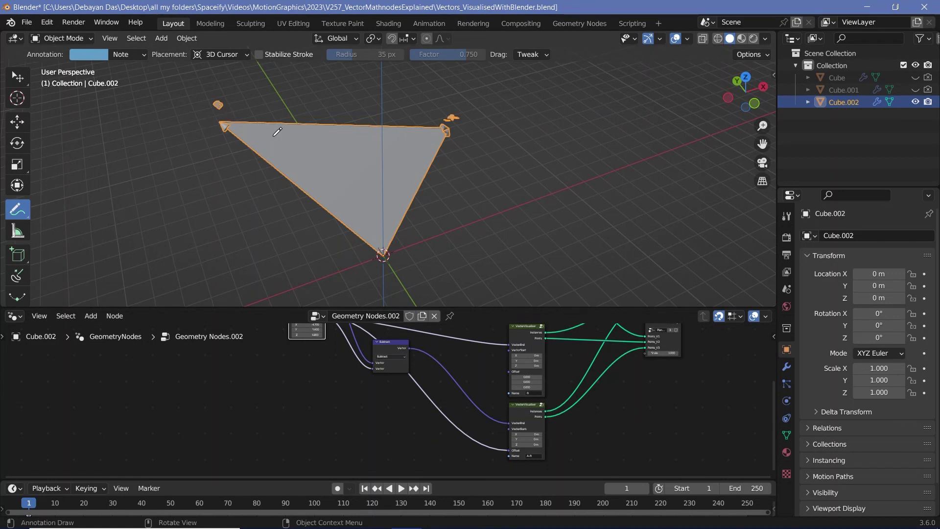
{"action": "middle_click_drag", "start_coordinate": [278, 131], "coordinate": [150, 109]}
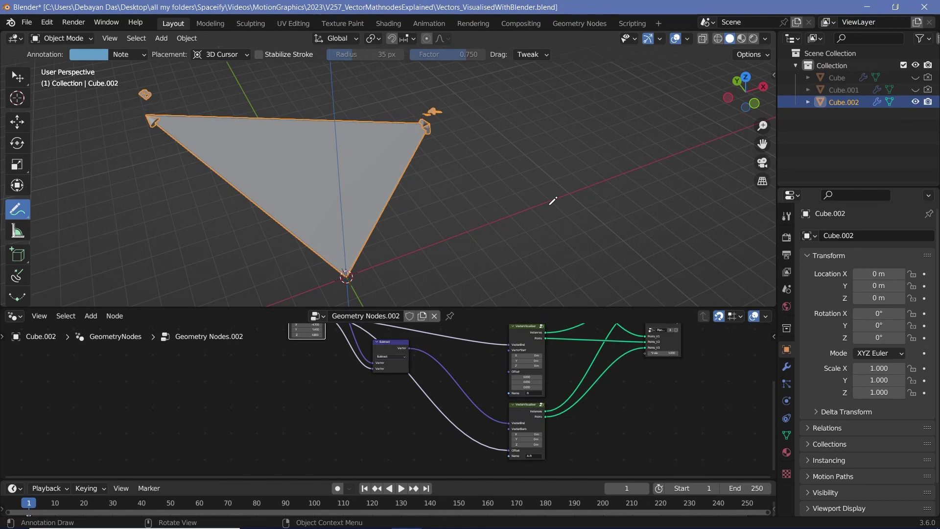
{"action": "middle_click_drag", "start_coordinate": [429, 162], "coordinate": [386, 141]}
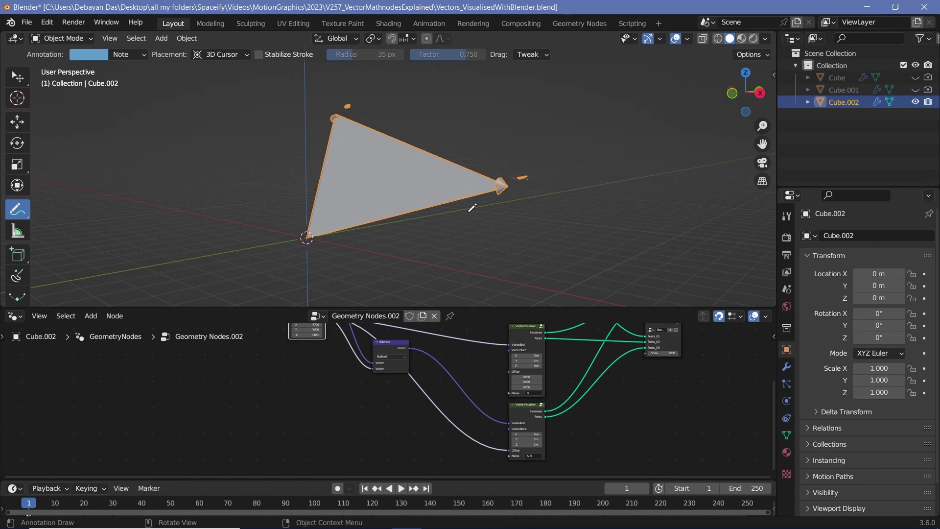
Change the Subtract node's operation to Multiply and shift the node slightly aside
{"action": "scroll", "coordinate": [387, 372], "scroll_direction": "up", "scroll_amount": 5}
{"action": "left_click", "coordinate": [430, 405]}
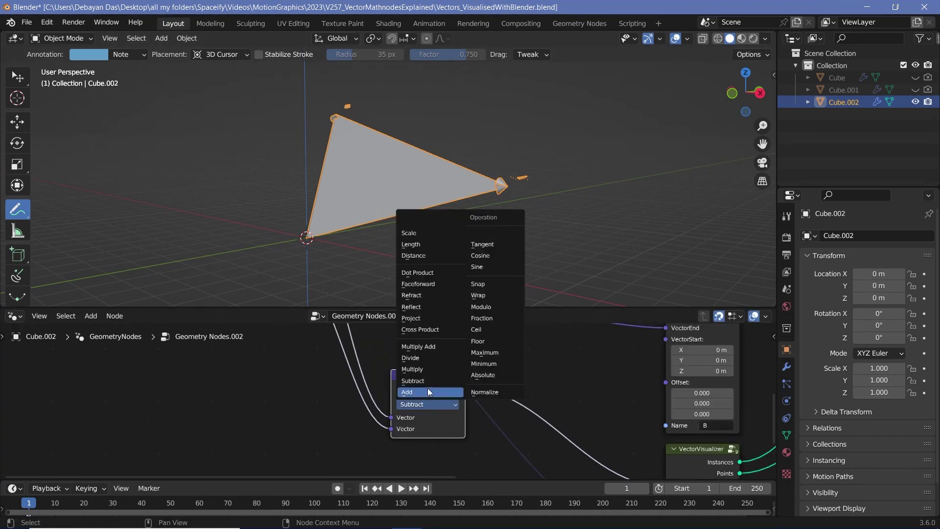
{"action": "left_click", "coordinate": [431, 372]}
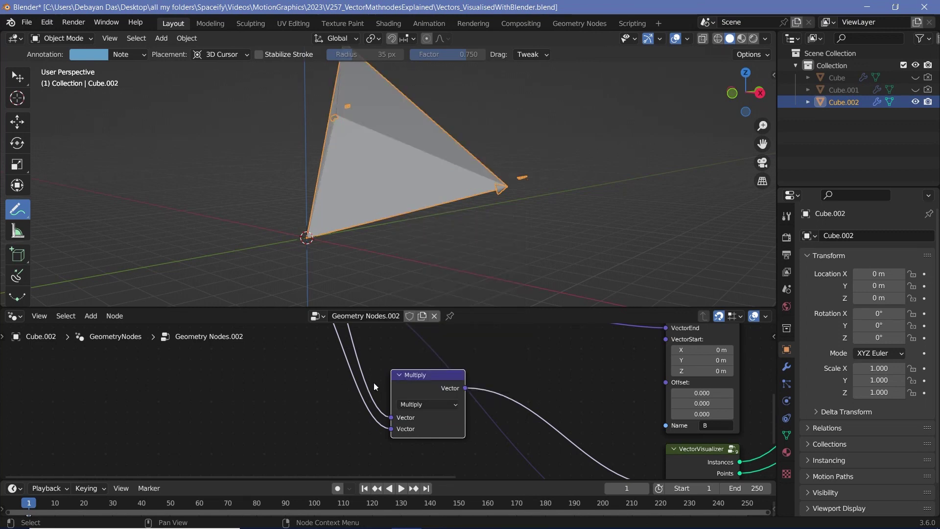
{"action": "left_click_drag", "start_coordinate": [421, 382], "coordinate": [429, 382]}
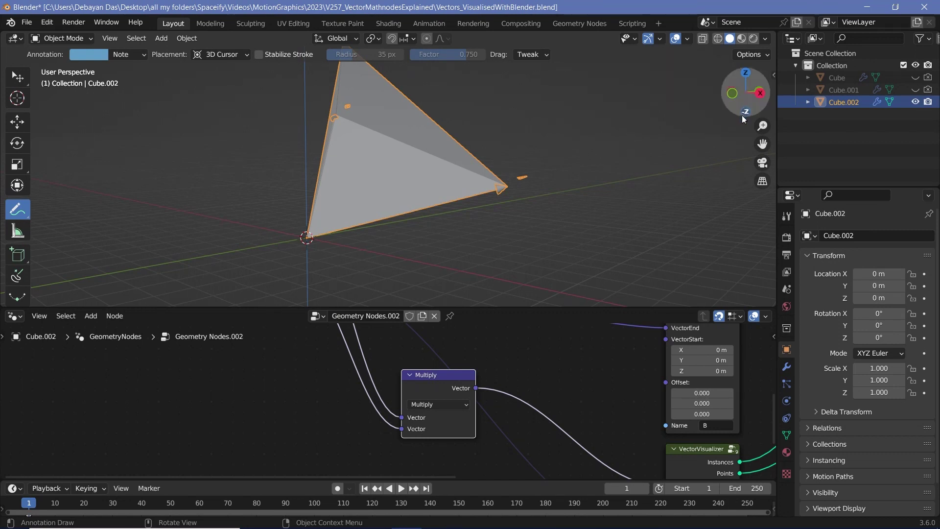
{"action": "left_click_drag", "start_coordinate": [481, 388], "coordinate": [559, 369]}
{"action": "right_click", "coordinate": [560, 367]}
Examine the direction and length of the multiplied vector relative to A and B, and how the plane stretches
{"action": "middle_click_drag", "start_coordinate": [412, 137], "coordinate": [541, 118]}
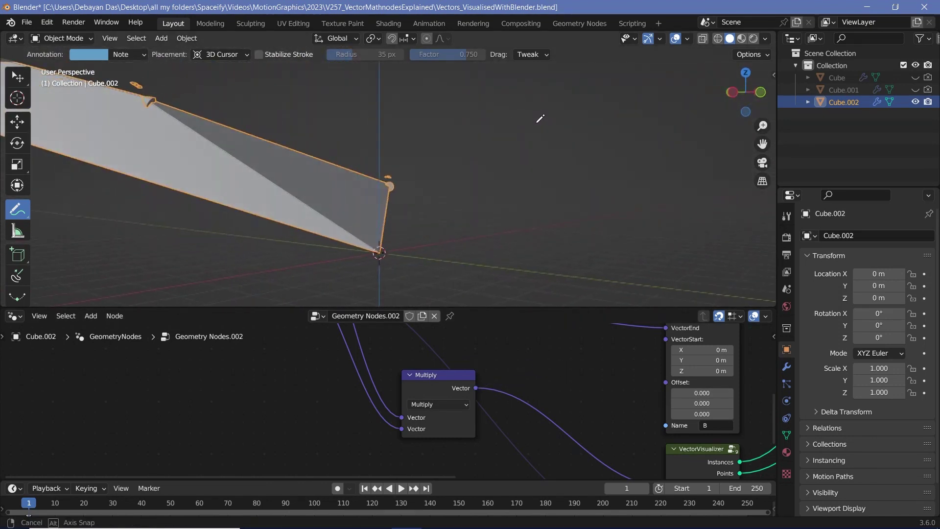
{"action": "left_click", "coordinate": [434, 387]}
{"action": "middle_click_drag", "start_coordinate": [286, 189], "coordinate": [484, 247], "text": "shift"}
{"action": "scroll", "coordinate": [509, 245], "scroll_direction": "down", "scroll_amount": 3}
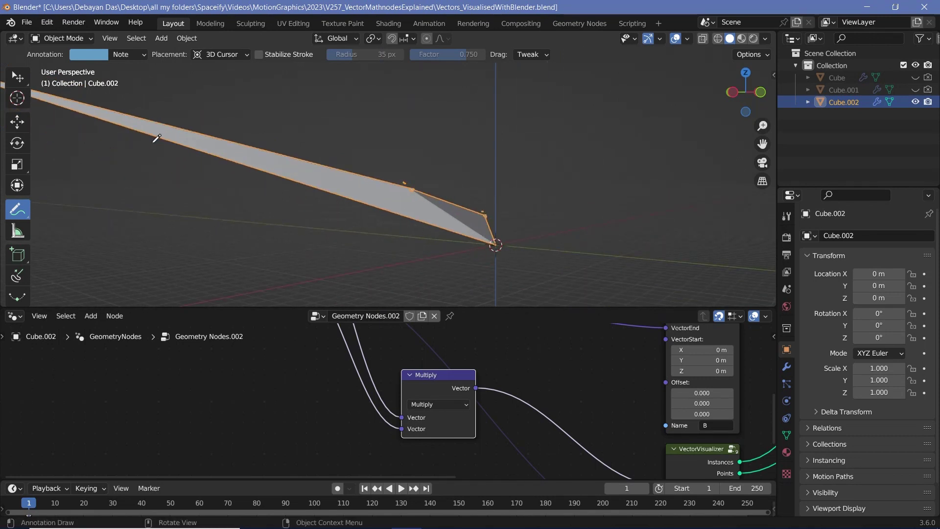
{"action": "middle_click_drag", "start_coordinate": [326, 162], "coordinate": [326, 242]}
{"action": "scroll", "coordinate": [607, 419], "scroll_direction": "down", "scroll_amount": 5}
{"action": "middle_click_drag", "start_coordinate": [696, 333], "coordinate": [360, 438]}
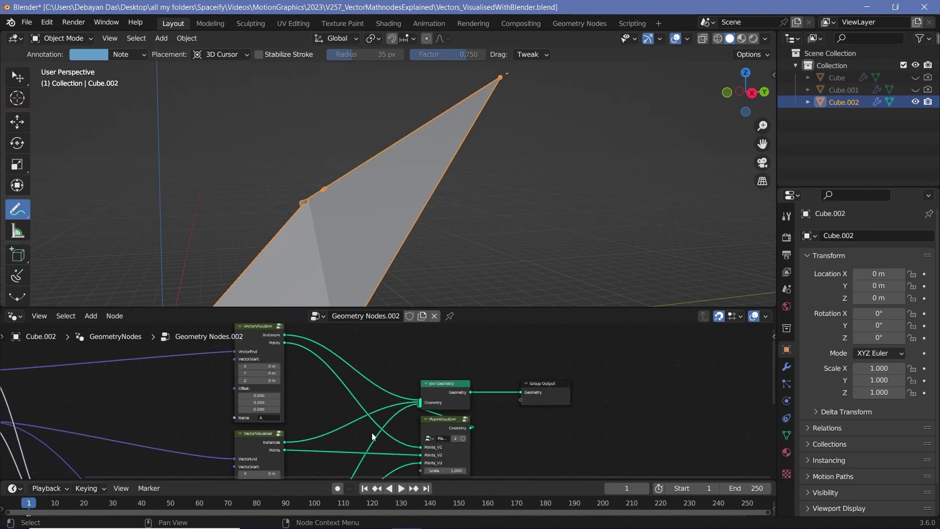
Mute the PlaneVisualizer node and disconnect vector B from the Offset input of the A-B VectorVisualizer
{"action": "scroll", "coordinate": [461, 424], "scroll_direction": "up", "scroll_amount": 2}
{"action": "scroll", "coordinate": [460, 424], "scroll_direction": "up", "scroll_amount": 1}
{"action": "key", "text": "m"}
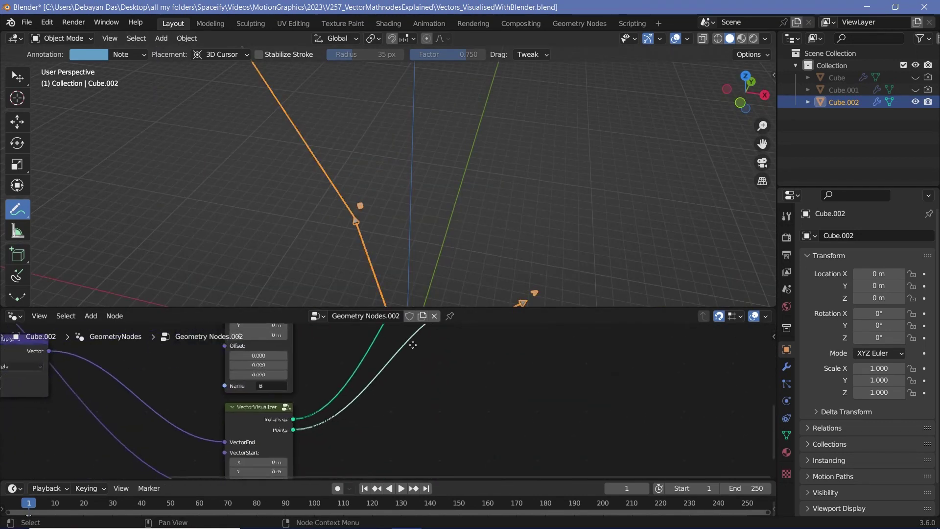
{"action": "middle_click_drag", "start_coordinate": [450, 438], "coordinate": [629, 401]}
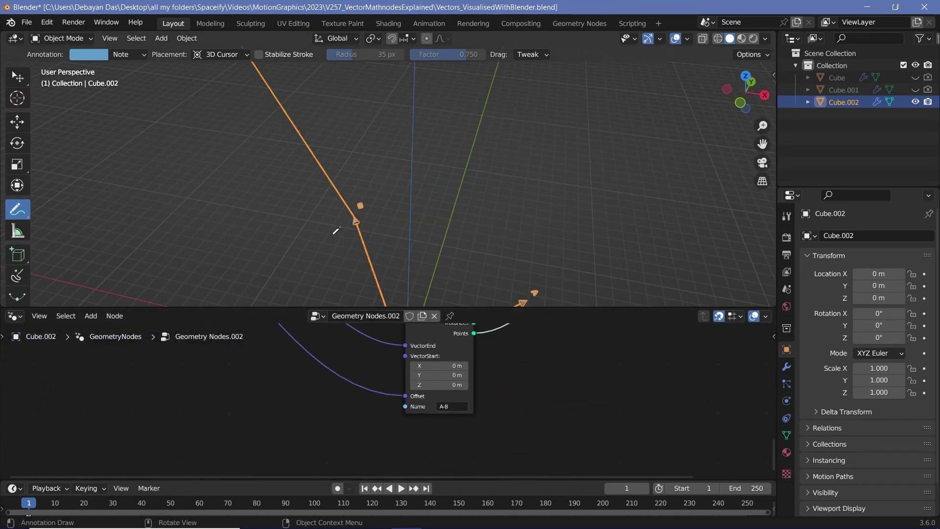
{"action": "scroll", "coordinate": [451, 416], "scroll_direction": "up", "scroll_amount": 1}
{"action": "middle_click_drag", "start_coordinate": [447, 403], "coordinate": [487, 451]}
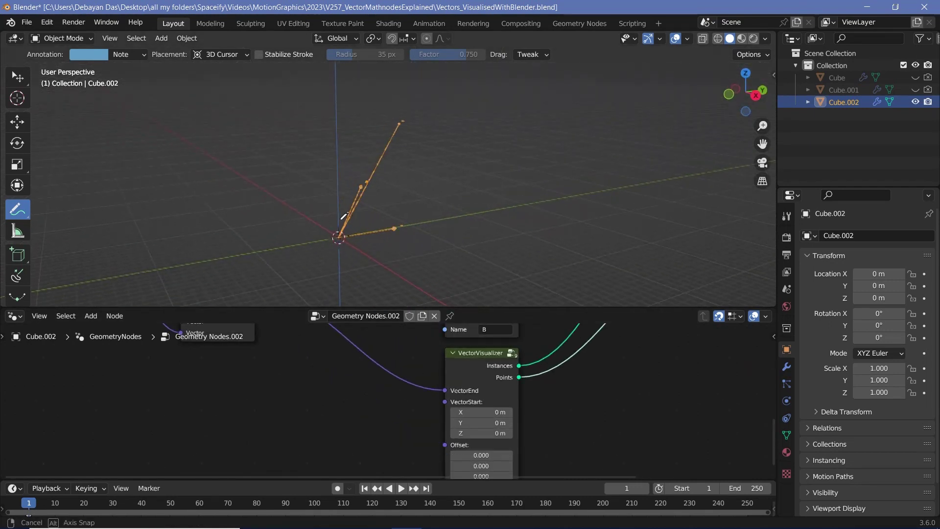
Inspect the multiplied arrow against A and B, and set vector B to -2.2, 0.2, 1.2
{"action": "middle_click_drag", "start_coordinate": [401, 259], "coordinate": [411, 263]}
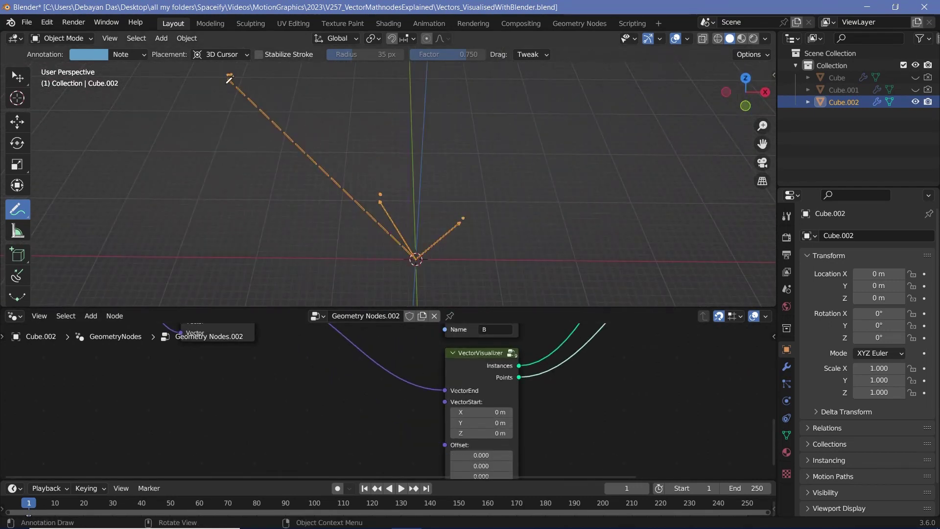
{"action": "middle_click_drag", "start_coordinate": [277, 389], "coordinate": [494, 365]}
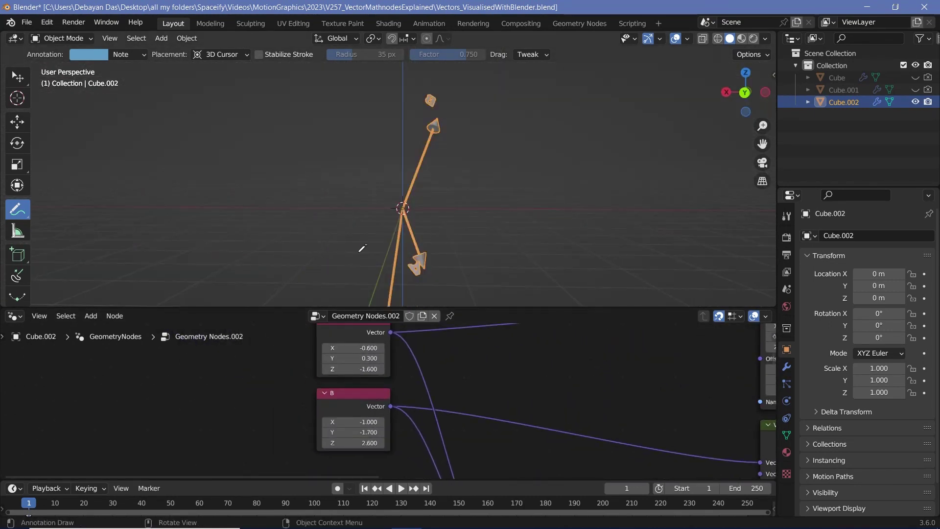
{"action": "middle_click_drag", "start_coordinate": [433, 224], "coordinate": [416, 181]}
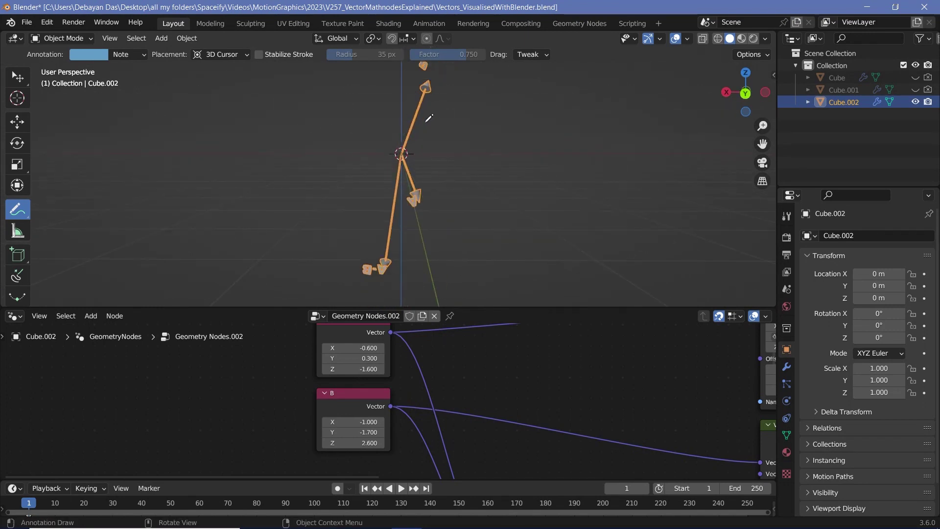
{"action": "middle_click_drag", "start_coordinate": [448, 190], "coordinate": [440, 208]}
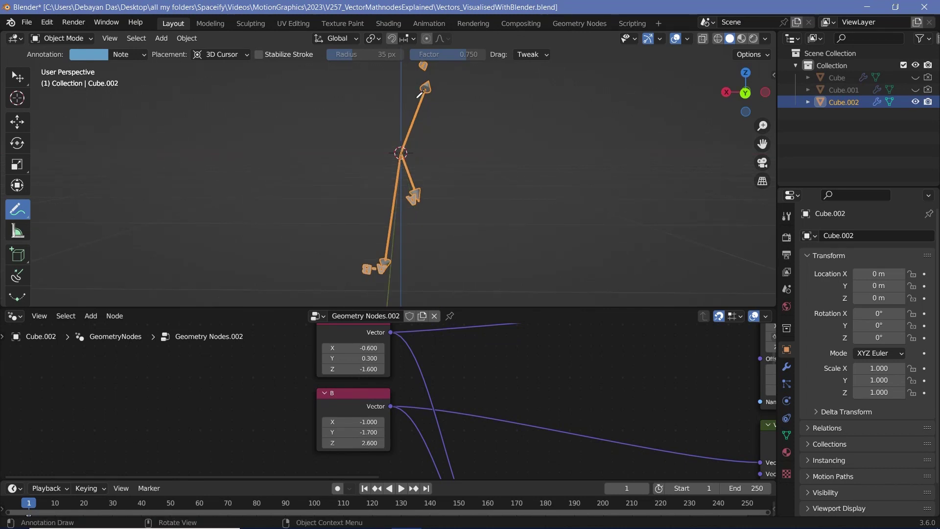
{"action": "middle_click_drag", "start_coordinate": [298, 167], "coordinate": [412, 238]}
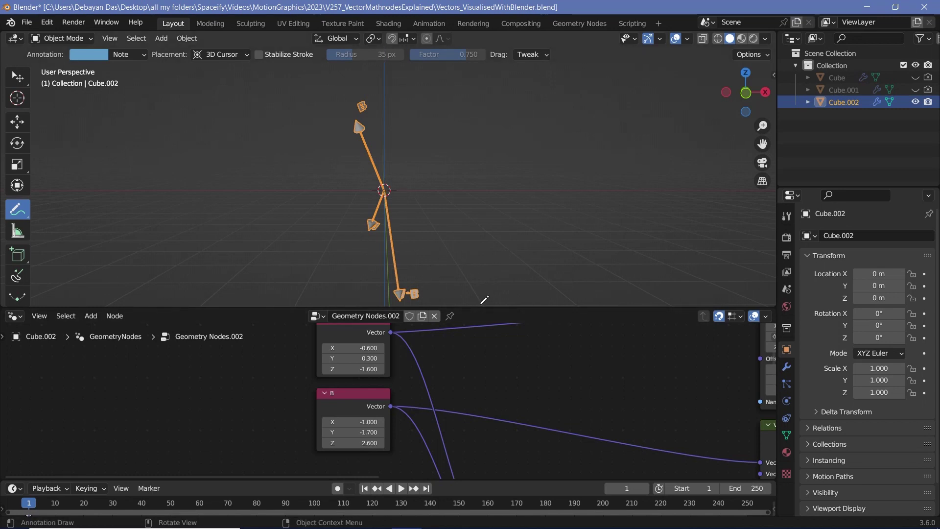
{"action": "left_click_drag", "start_coordinate": [358, 422], "coordinate": [331, 421]}
{"action": "mouse_move", "coordinate": [354, 433]}
{"action": "left_mouse_down"}
{"action": "mouse_move", "coordinate": [309, 433]}
{"action": "mouse_move", "coordinate": [382, 432]}
{"action": "mouse_move", "coordinate": [311, 441]}
{"action": "mouse_move", "coordinate": [346, 442]}
{"action": "left_mouse_up"}
Switch the Multiply node's operation to Divide and from that to Multiply Add
{"action": "scroll", "coordinate": [365, 442], "scroll_direction": "down", "scroll_amount": 2}
{"action": "middle_click_drag", "start_coordinate": [441, 471], "coordinate": [357, 413]}
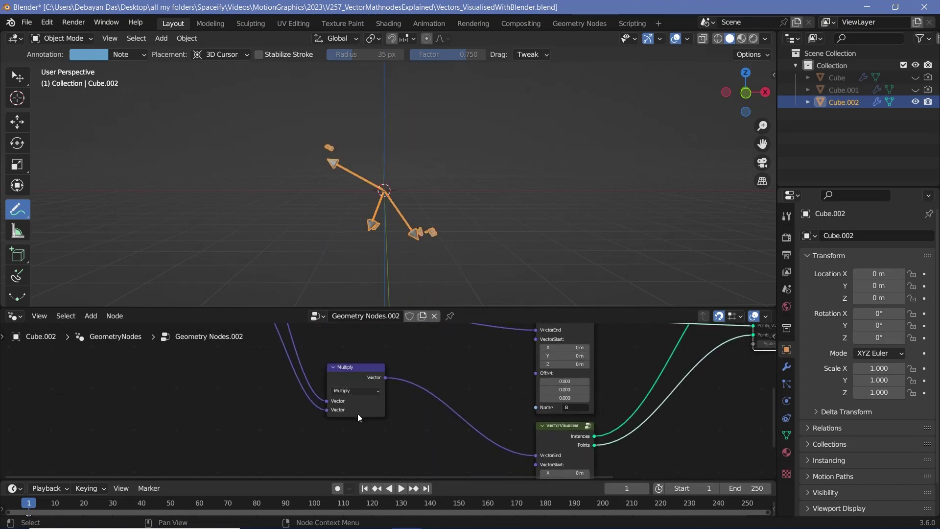
{"action": "scroll", "coordinate": [360, 413], "scroll_direction": "up", "scroll_amount": 3}
{"action": "left_click", "coordinate": [342, 386]}
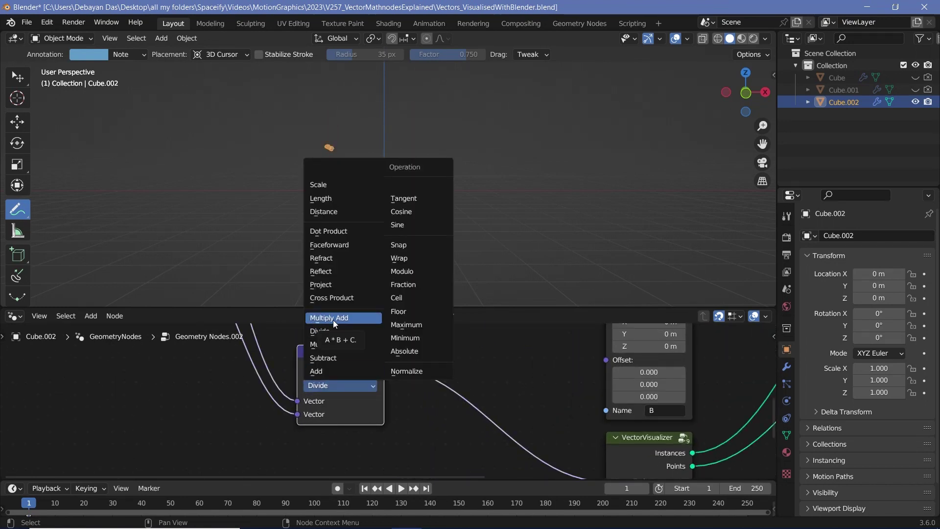
{"action": "left_click", "coordinate": [333, 319]}
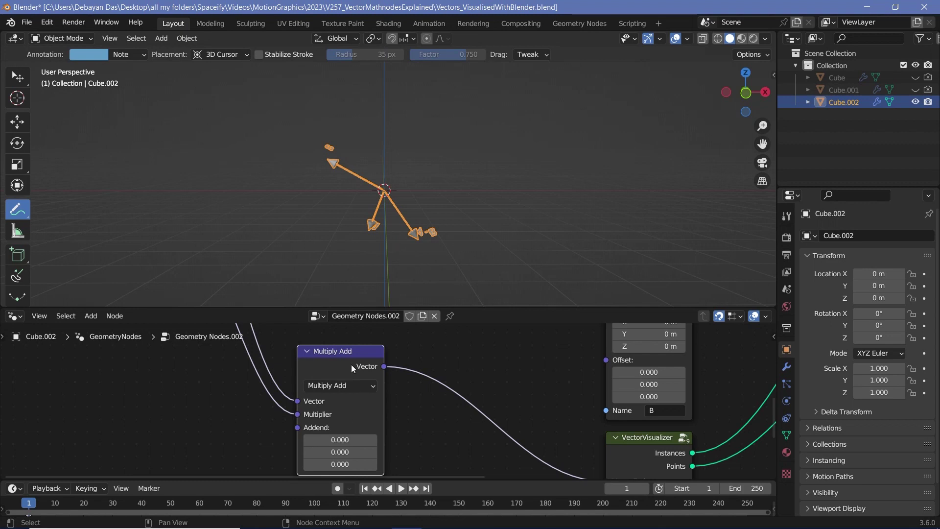
Set the Multiply Add node's Addend to 0.4 in X and -5.2 in Y
{"action": "middle_click_drag", "start_coordinate": [316, 416], "coordinate": [384, 403]}
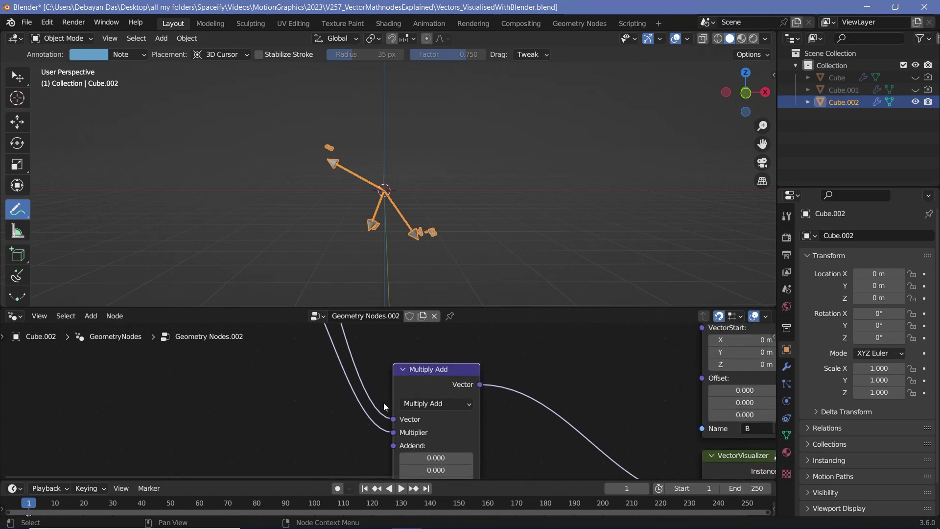
{"action": "middle_click_drag", "start_coordinate": [442, 441], "coordinate": [435, 392]}
{"action": "left_click_drag", "start_coordinate": [430, 409], "coordinate": [405, 421]}
{"action": "middle_click_drag", "start_coordinate": [373, 395], "coordinate": [393, 415]}
{"action": "mouse_move", "coordinate": [407, 403]}
{"action": "left_mouse_down"}
{"action": "mouse_move", "coordinate": [381, 411]}
{"action": "mouse_move", "coordinate": [410, 404]}
{"action": "left_mouse_up"}
{"action": "scroll", "coordinate": [441, 411], "scroll_direction": "up", "scroll_amount": 2}
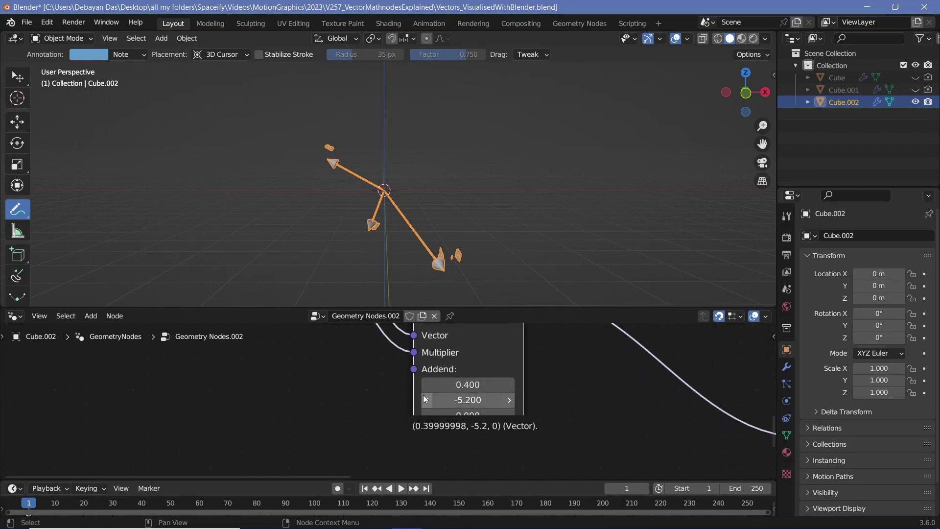
Change the Multiply Add node's operation to Cross Product and inspect the resulting arrow's angle to A and B
{"action": "scroll", "coordinate": [429, 399], "scroll_direction": "down", "scroll_amount": 1}
{"action": "middle_click_drag", "start_coordinate": [429, 400], "coordinate": [393, 455]}
{"action": "scroll", "coordinate": [441, 349], "scroll_direction": "down", "scroll_amount": 1}
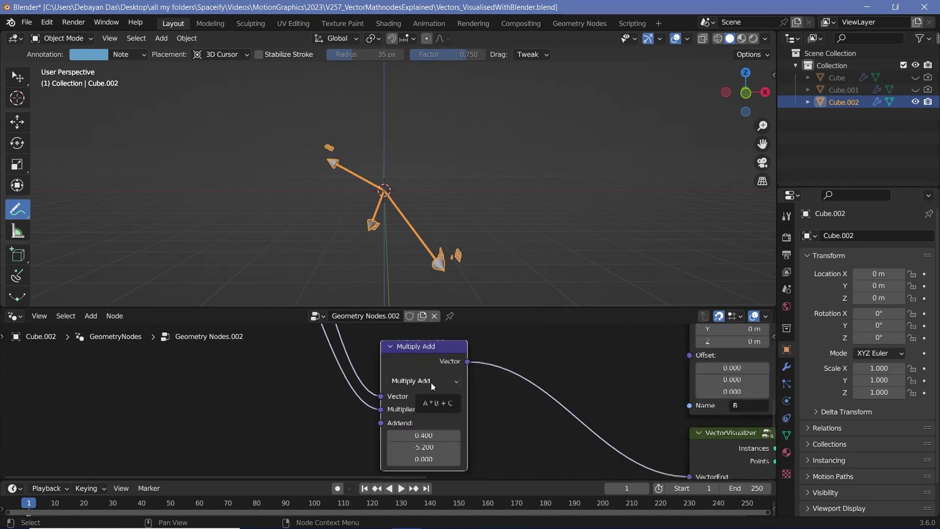
{"action": "left_click", "coordinate": [431, 381]}
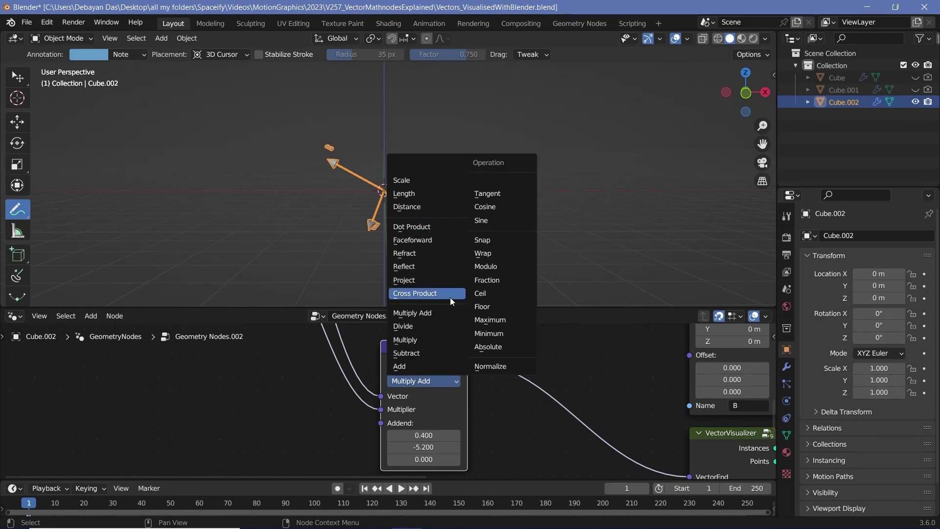
{"action": "left_click", "coordinate": [419, 293]}
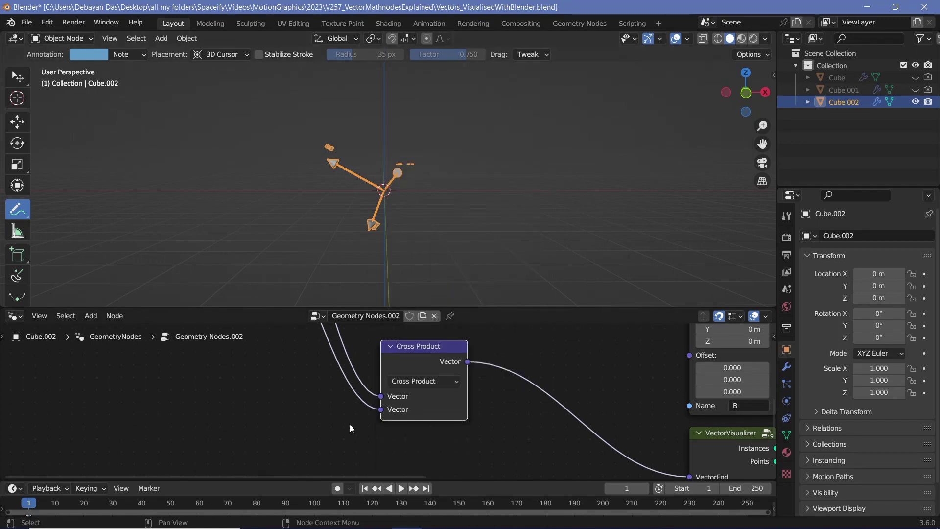
{"action": "middle_click_drag", "start_coordinate": [412, 259], "coordinate": [429, 222]}
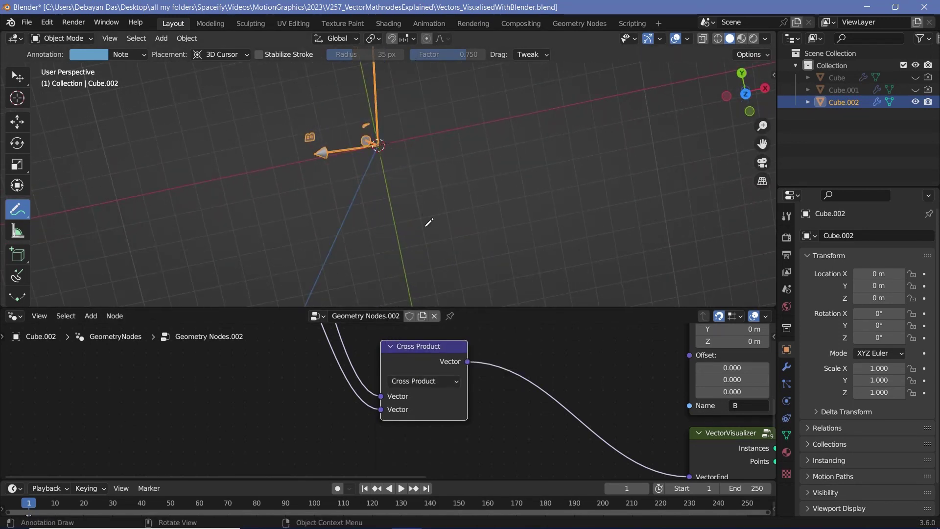
{"action": "middle_click_drag", "start_coordinate": [345, 162], "coordinate": [437, 162]}
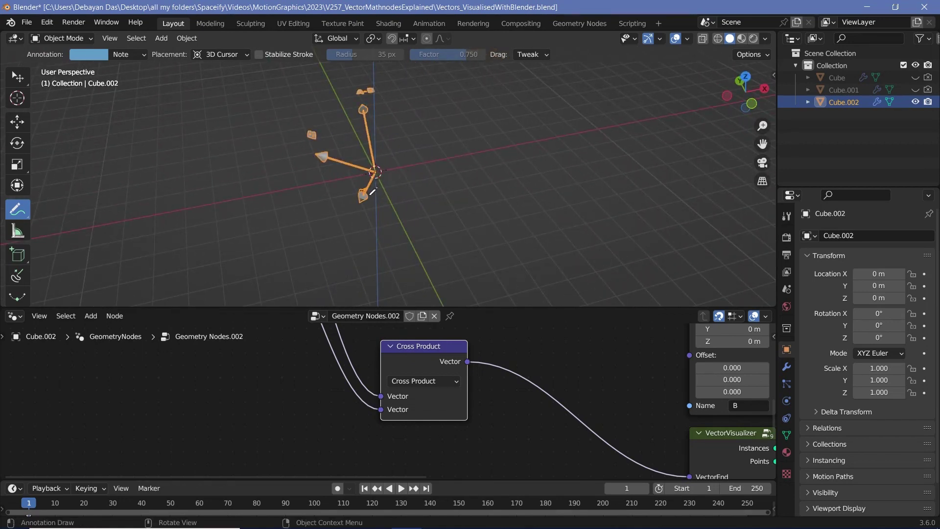
{"action": "middle_click_drag", "start_coordinate": [383, 172], "coordinate": [451, 169]}
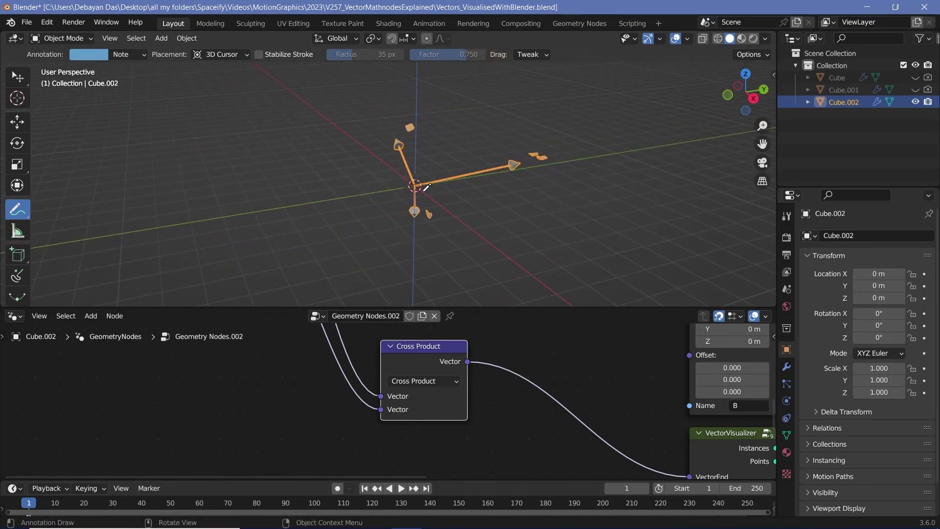
{"action": "middle_click_drag", "start_coordinate": [423, 201], "coordinate": [374, 194]}
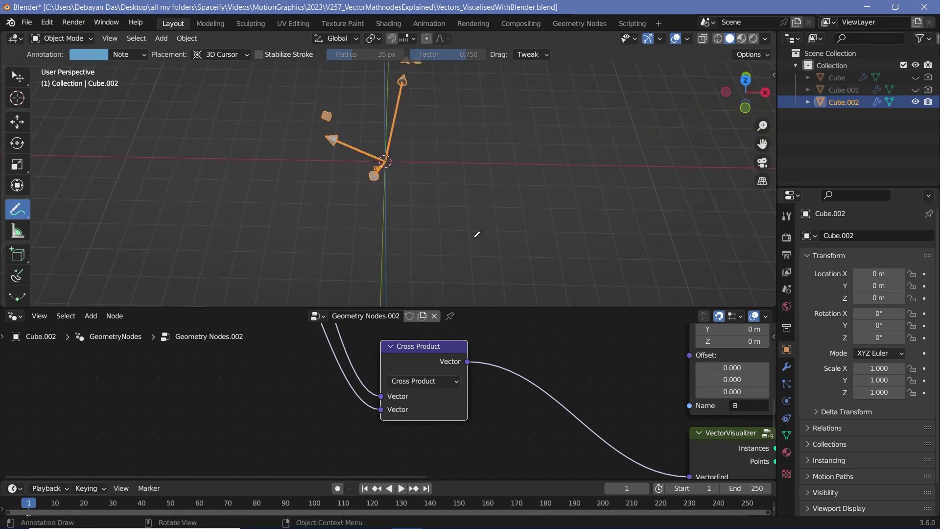
Unmute the PlaneVisualizer with its Points_V3 link cut, and set its Scale to 4.6
{"action": "scroll", "coordinate": [545, 354], "scroll_direction": "down", "scroll_amount": 5}
{"action": "middle_click_drag", "start_coordinate": [510, 370], "coordinate": [304, 483]}
{"action": "middle_click_drag", "start_coordinate": [601, 411], "coordinate": [567, 379]}
{"action": "right_click_drag", "start_coordinate": [525, 418], "coordinate": [529, 453], "text": "ctrl"}
{"action": "right_click_drag", "start_coordinate": [529, 452], "coordinate": [530, 454], "text": "ctrl"}
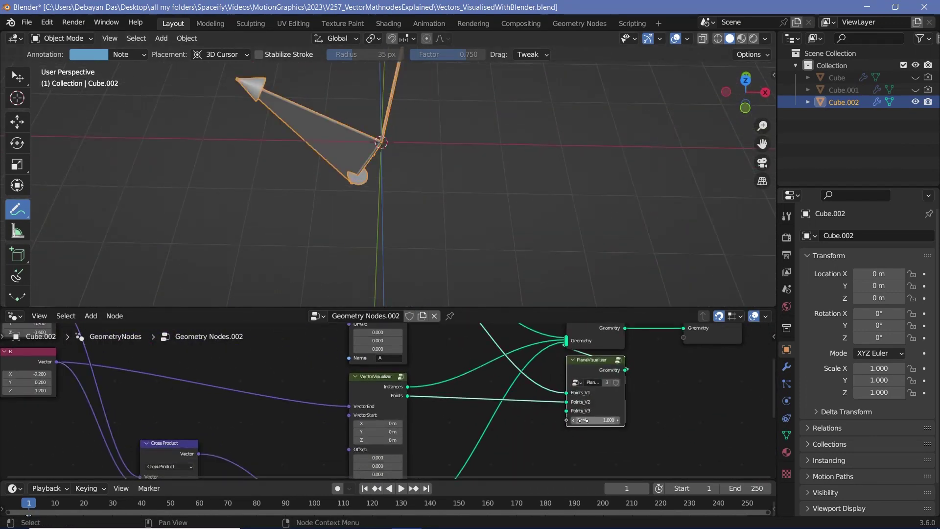
{"action": "left_click_drag", "start_coordinate": [606, 420], "coordinate": [679, 420]}
Rename the label of the VectorVisualizer fed by the Cross Product node as AxB
{"action": "middle_click_drag", "start_coordinate": [247, 418], "coordinate": [340, 331]}
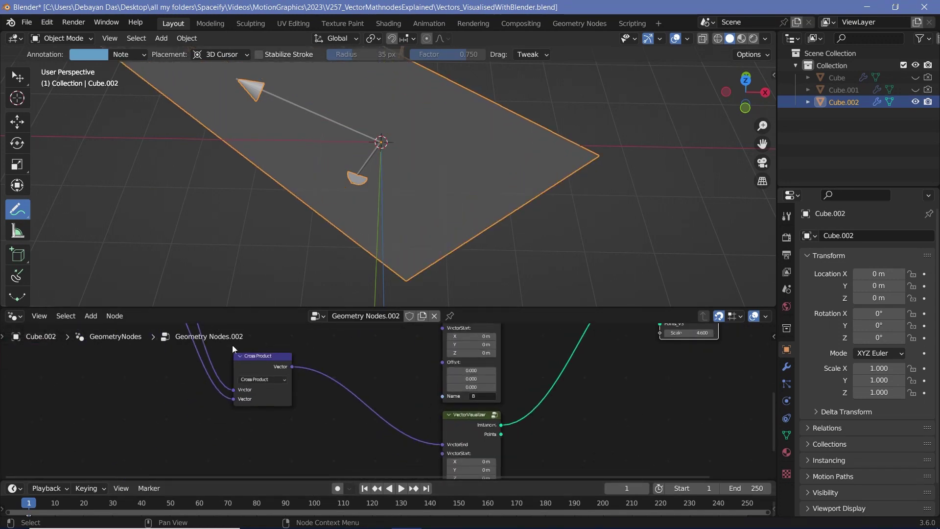
{"action": "left_click", "coordinate": [255, 356]}
{"action": "middle_click_drag", "start_coordinate": [643, 446], "coordinate": [611, 360]}
{"action": "scroll", "coordinate": [611, 359], "scroll_direction": "up", "scroll_amount": 4}
{"action": "scroll", "coordinate": [430, 159], "scroll_direction": "down", "scroll_amount": 3}
Erase the two hand-drawn arrows that mark the plane's opposite perpendicular directions, and view the AxB arrow against the plane
{"action": "middle_click_drag", "start_coordinate": [430, 158], "coordinate": [399, 213]}
{"action": "middle_click_drag", "start_coordinate": [432, 163], "coordinate": [338, 146]}
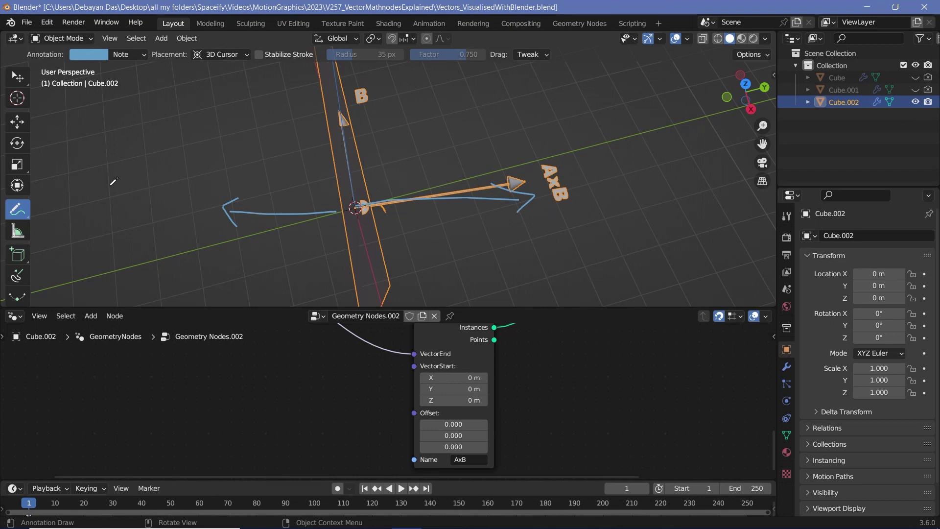
{"action": "left_click_drag", "start_coordinate": [308, 193], "coordinate": [248, 197], "text": "ctrl"}
{"action": "left_click_drag", "start_coordinate": [524, 219], "coordinate": [414, 204], "text": "ctrl"}
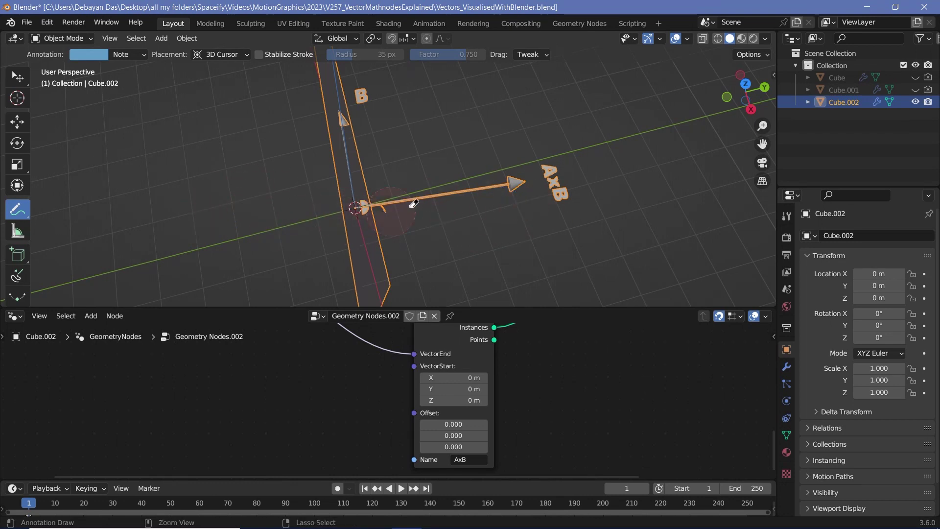
{"action": "middle_click_drag", "start_coordinate": [415, 218], "coordinate": [396, 296]}
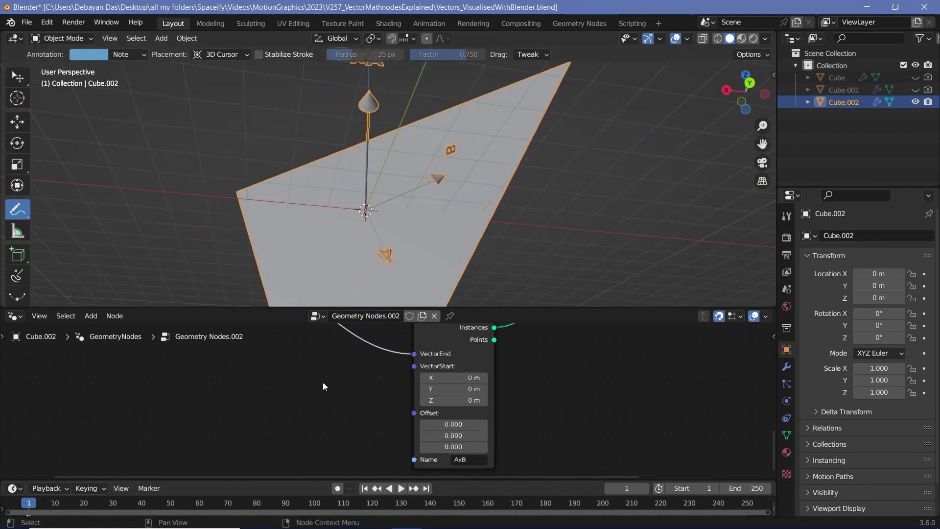
Trace the order in which A and B enter the Cross Product node, and examine the AxB arrow's direction relative to the plane
{"action": "scroll", "coordinate": [323, 382], "scroll_direction": "down", "scroll_amount": 4}
{"action": "middle_click_drag", "start_coordinate": [290, 412], "coordinate": [514, 407]}
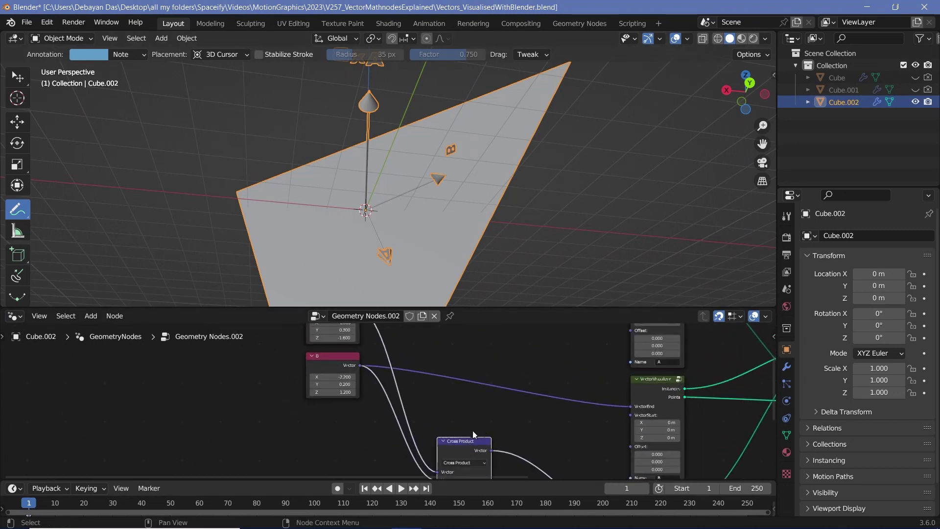
{"action": "left_click", "coordinate": [407, 410]}
{"action": "middle_click_drag", "start_coordinate": [407, 410], "coordinate": [406, 465]}
{"action": "scroll", "coordinate": [343, 416], "scroll_direction": "down", "scroll_amount": 2, "text": "shift"}
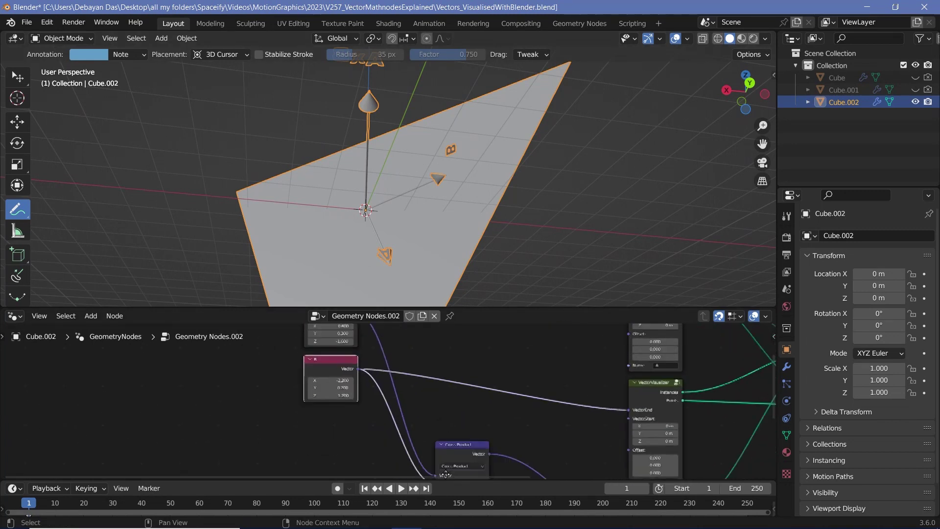
{"action": "left_click_drag", "start_coordinate": [437, 429], "coordinate": [438, 430]}
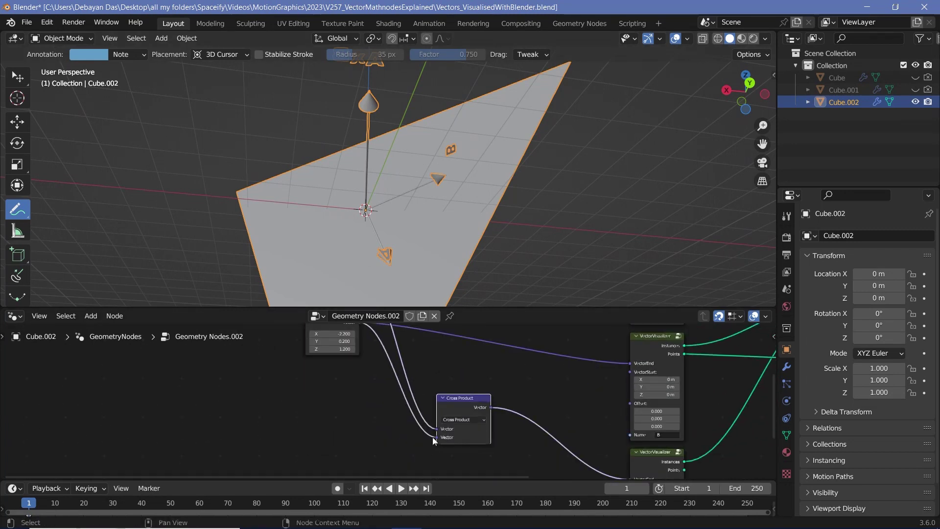
{"action": "middle_click_drag", "start_coordinate": [426, 218], "coordinate": [392, 184]}
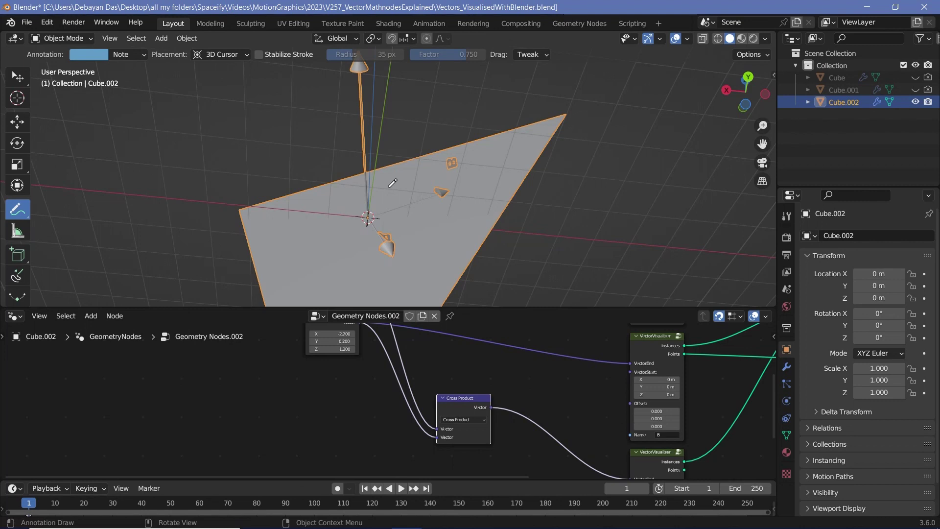
{"action": "mouse_move", "coordinate": [396, 222]}
{"action": "middle_mouse_down"}
{"action": "mouse_move", "coordinate": [403, 162]}
{"action": "mouse_move", "coordinate": [380, 225]}
{"action": "middle_mouse_up"}
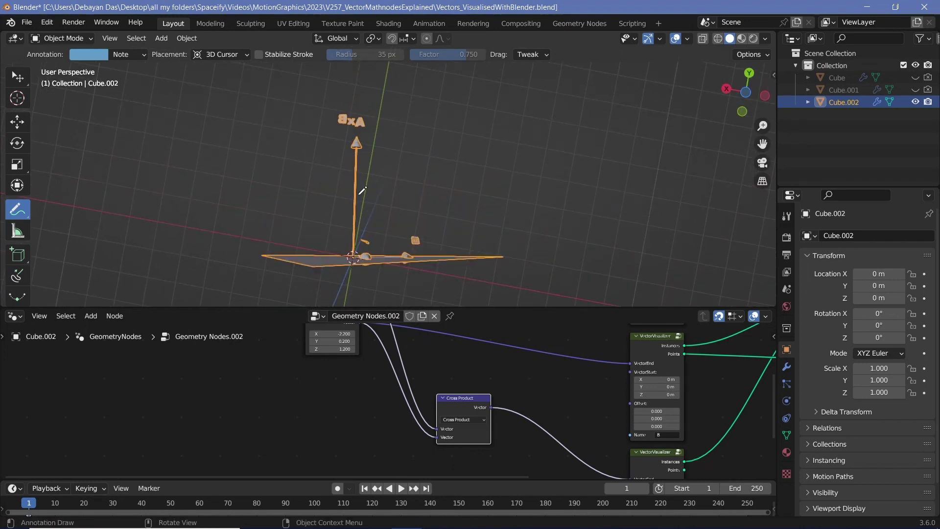
Move vector A's link from the first to the second Vector input of the Cross Product node
{"action": "scroll", "coordinate": [416, 425], "scroll_direction": "up", "scroll_amount": 2}
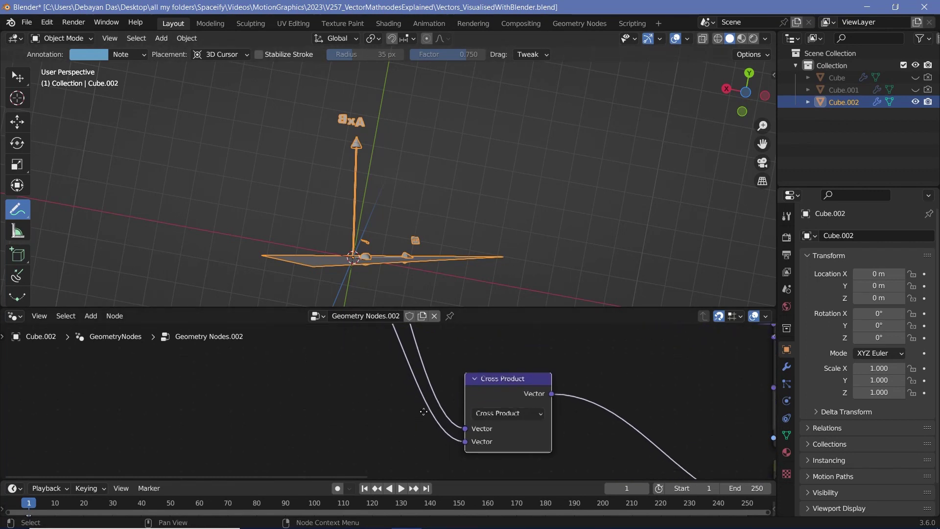
{"action": "scroll", "coordinate": [450, 415], "scroll_direction": "down", "scroll_amount": 1}
{"action": "middle_click_drag", "start_coordinate": [449, 412], "coordinate": [447, 430]}
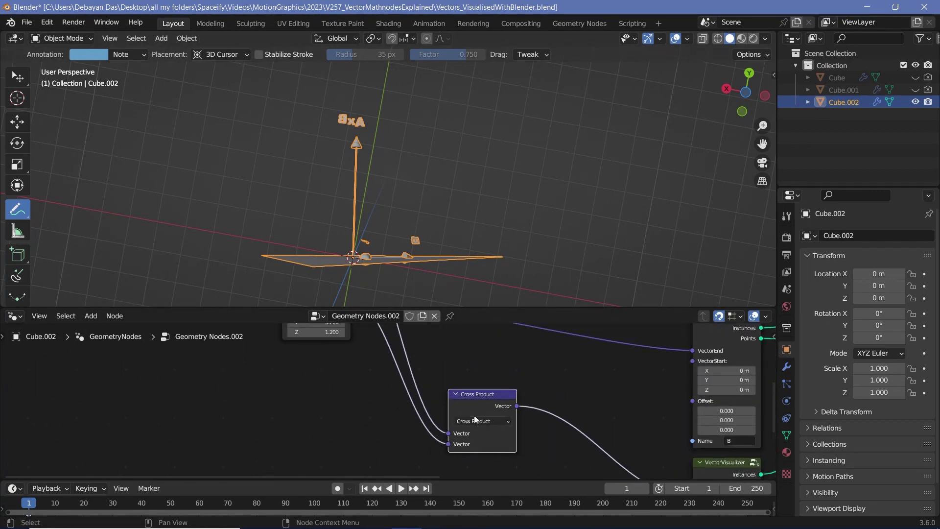
{"action": "scroll", "coordinate": [430, 429], "scroll_direction": "up", "scroll_amount": 1}
{"action": "left_click_drag", "start_coordinate": [447, 406], "coordinate": [448, 451]}
Connect vector B's output to the first Vector input of the Cross Product node, and inspect the arrow's direction from the plane
{"action": "scroll", "coordinate": [378, 401], "scroll_direction": "down", "scroll_amount": 2}
{"action": "middle_click_drag", "start_coordinate": [378, 400], "coordinate": [389, 444]}
{"action": "left_click_drag", "start_coordinate": [360, 351], "coordinate": [396, 413]}
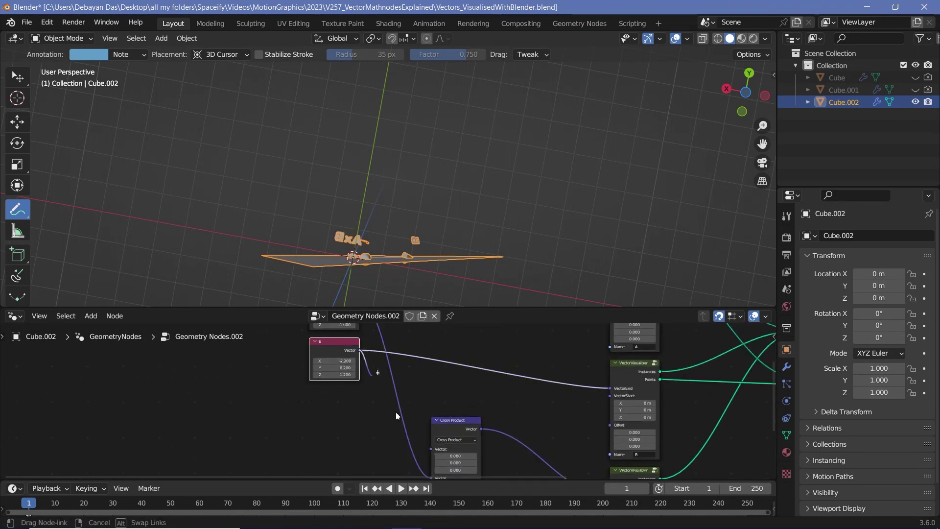
{"action": "left_click_drag", "start_coordinate": [431, 448], "coordinate": [431, 449]}
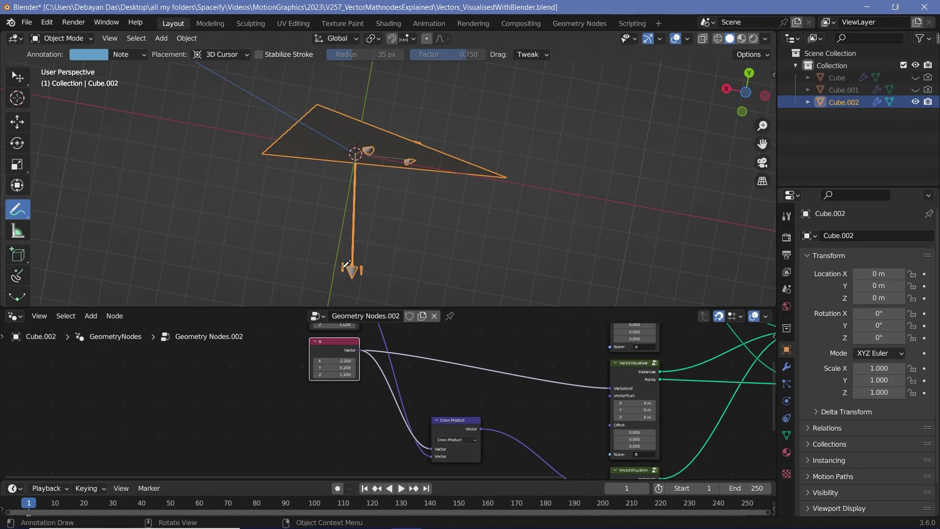
{"action": "middle_click_drag", "start_coordinate": [388, 218], "coordinate": [372, 150]}
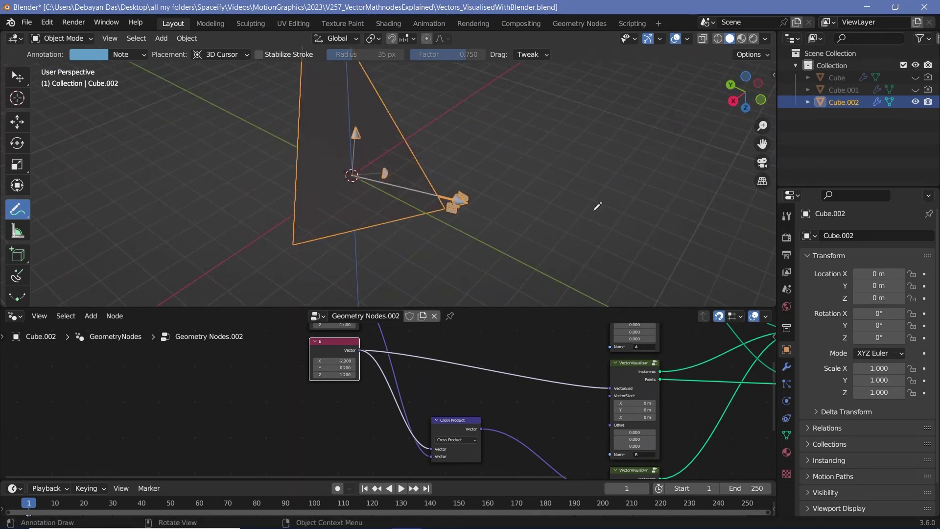
Swap the Cross Product node's two input links so A feeds the first Vector and B the second, and inspect the AxB arrow
{"action": "middle_click_drag", "start_coordinate": [401, 192], "coordinate": [546, 165]}
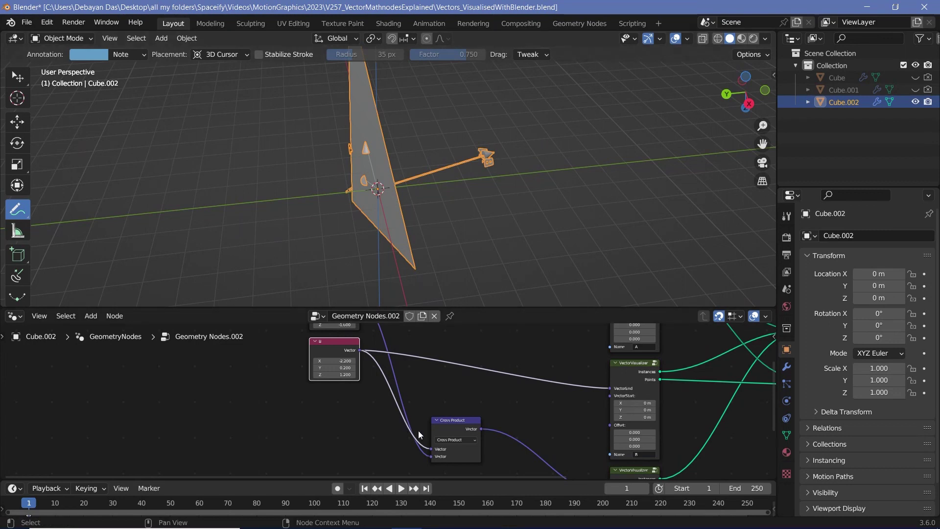
{"action": "scroll", "coordinate": [431, 414], "scroll_direction": "up", "scroll_amount": 3}
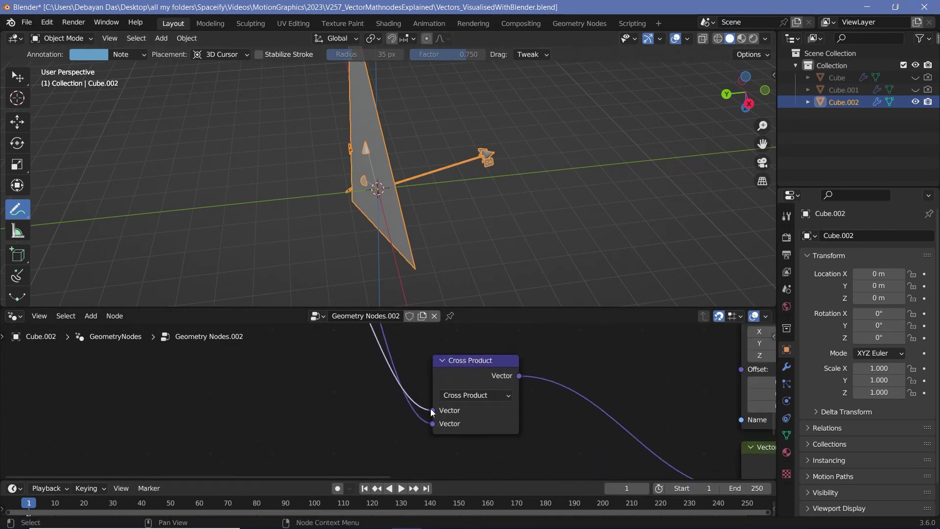
{"action": "mouse_move", "coordinate": [434, 425]}
{"action": "left_mouse_down"}
{"action": "mouse_move", "coordinate": [426, 407]}
{"action": "mouse_move", "coordinate": [437, 415]}
{"action": "left_mouse_up"}
{"action": "scroll", "coordinate": [440, 400], "scroll_direction": "down", "scroll_amount": 1}
{"action": "middle_click_drag", "start_coordinate": [370, 219], "coordinate": [424, 98]}
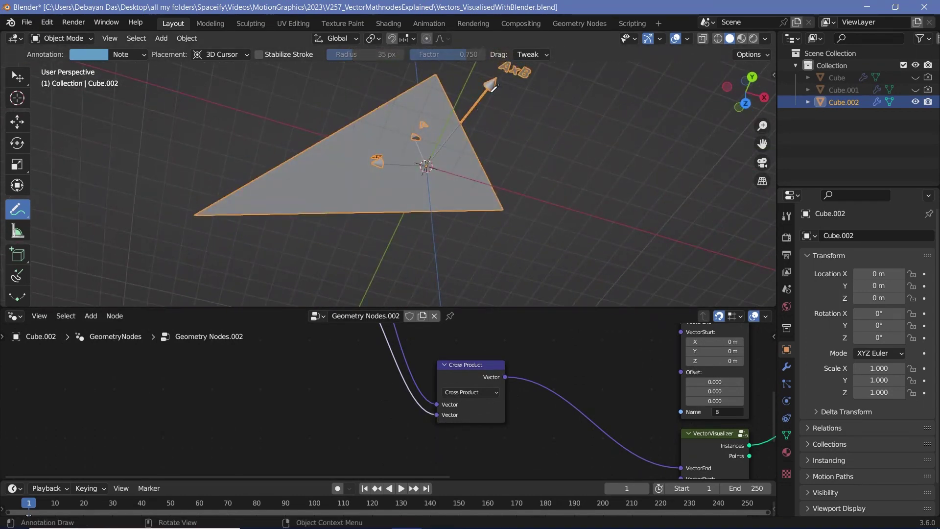
{"action": "middle_click_drag", "start_coordinate": [470, 192], "coordinate": [416, 123]}
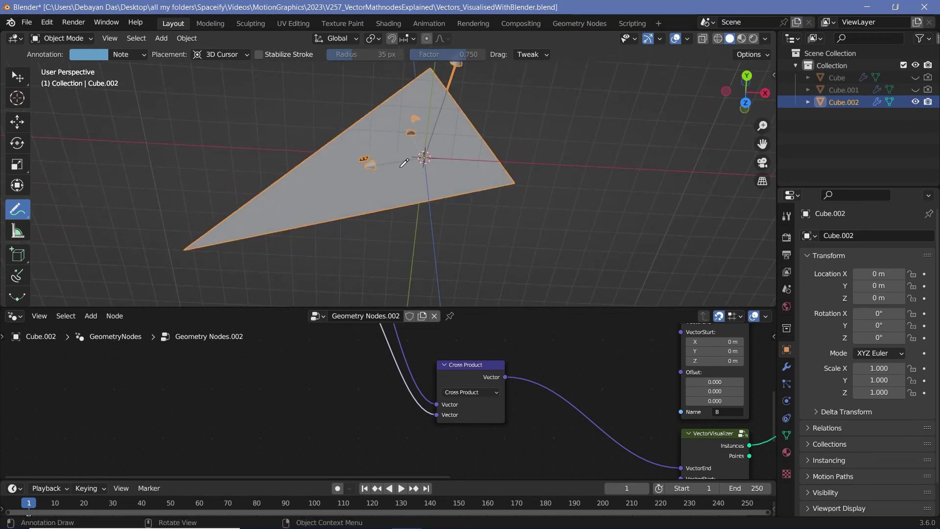
Duplicate the Cross Product node and insert the copy between the original's output and the AxB VectorVisualizer
{"action": "left_click_drag", "start_coordinate": [468, 363], "coordinate": [448, 349]}
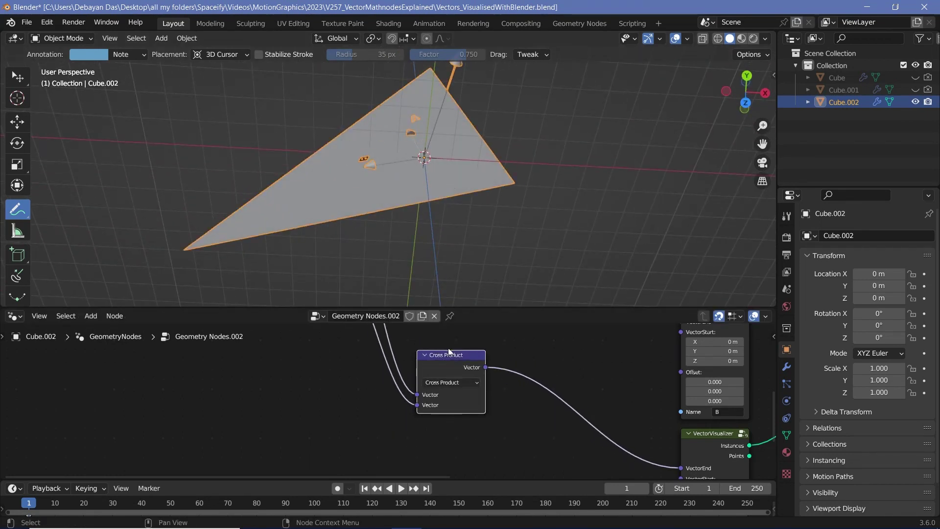
{"action": "middle_click_drag", "start_coordinate": [431, 235], "coordinate": [412, 208]}
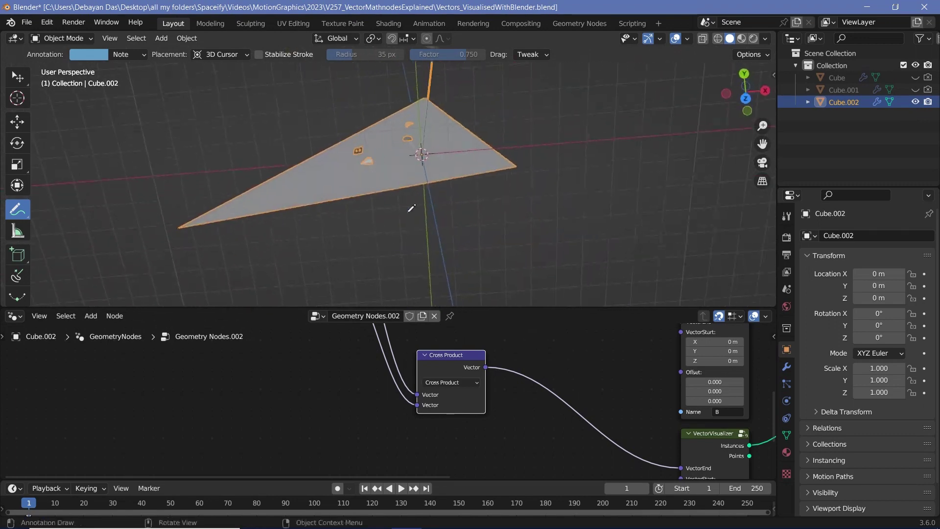
{"action": "middle_click_drag", "start_coordinate": [458, 157], "coordinate": [467, 173]}
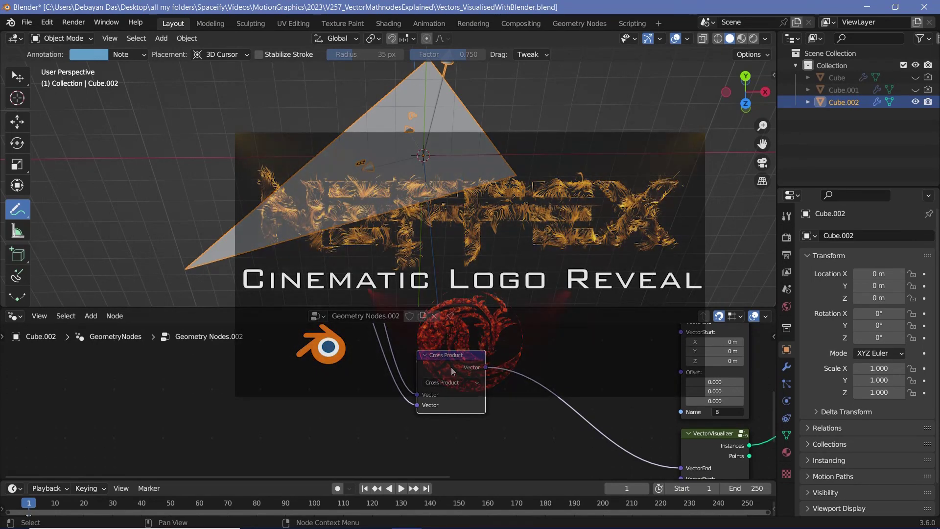
{"action": "middle_click_drag", "start_coordinate": [459, 379], "coordinate": [444, 363]}
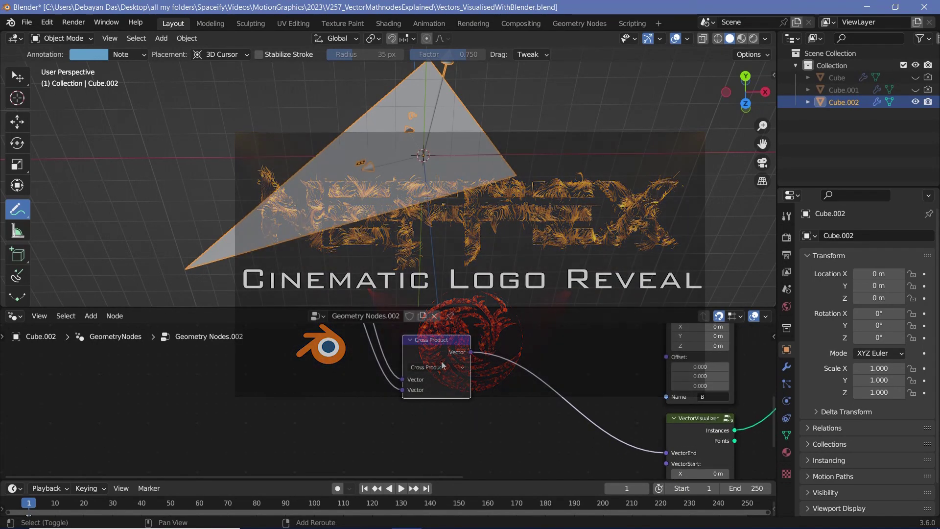
{"action": "key", "text": "shift+d"}
{"action": "left_click", "coordinate": [552, 411]}
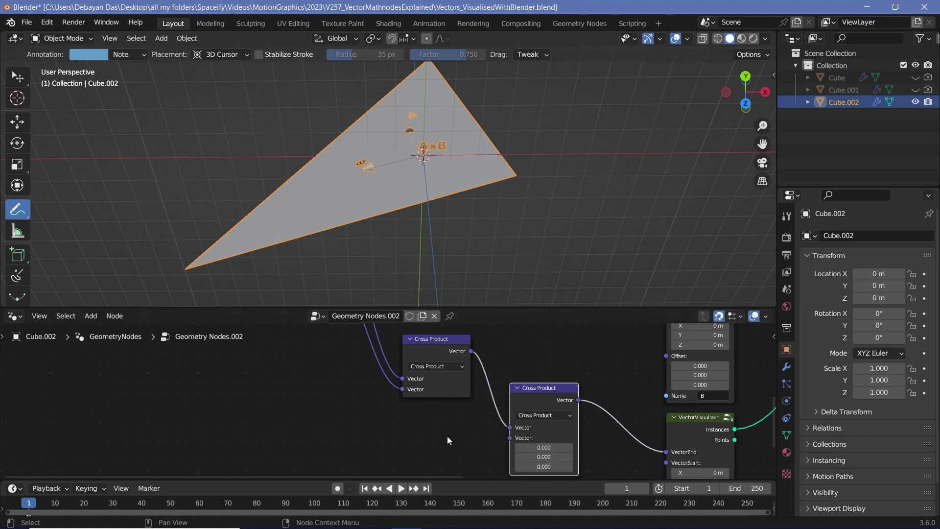
Rename the label in the product's VectorVisualizer node as AxBxC
{"action": "middle_click_drag", "start_coordinate": [448, 436], "coordinate": [453, 391]}
{"action": "middle_click_drag", "start_coordinate": [704, 415], "coordinate": [531, 405]}
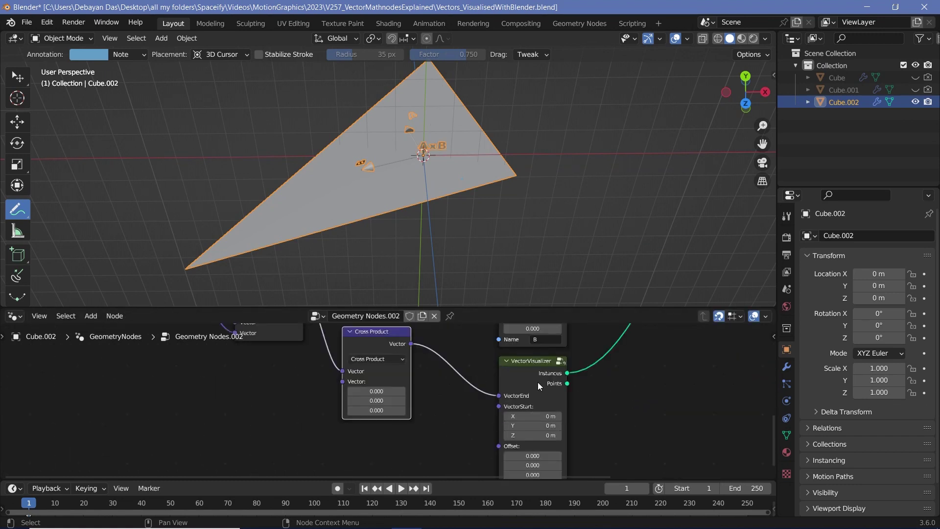
{"action": "left_click", "coordinate": [538, 382]}
{"action": "middle_click_drag", "start_coordinate": [605, 440], "coordinate": [556, 382]}
{"action": "scroll", "coordinate": [518, 433], "scroll_direction": "up", "scroll_amount": 1}
{"action": "left_click", "coordinate": [518, 430]}
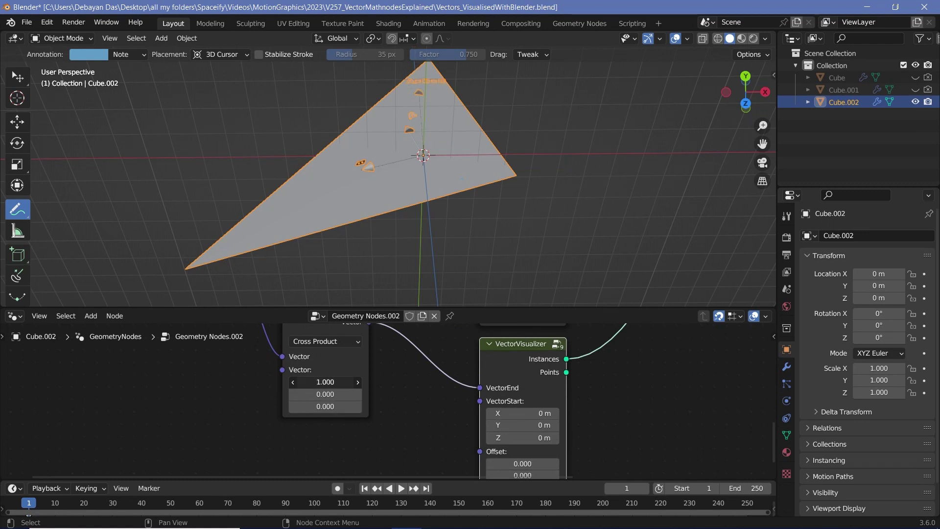
Set the second Cross Product node's free vector to 2.3, 1.9, 5.7, and compare the resulting arrow with the plane
{"action": "left_click_drag", "start_coordinate": [320, 395], "coordinate": [358, 406]}
{"action": "left_click", "coordinate": [302, 372]}
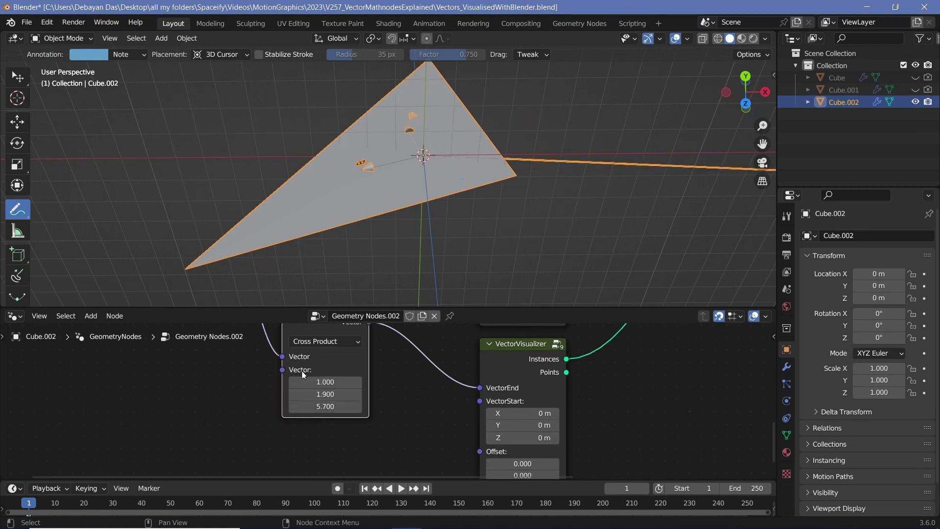
{"action": "left_click", "coordinate": [204, 402]}
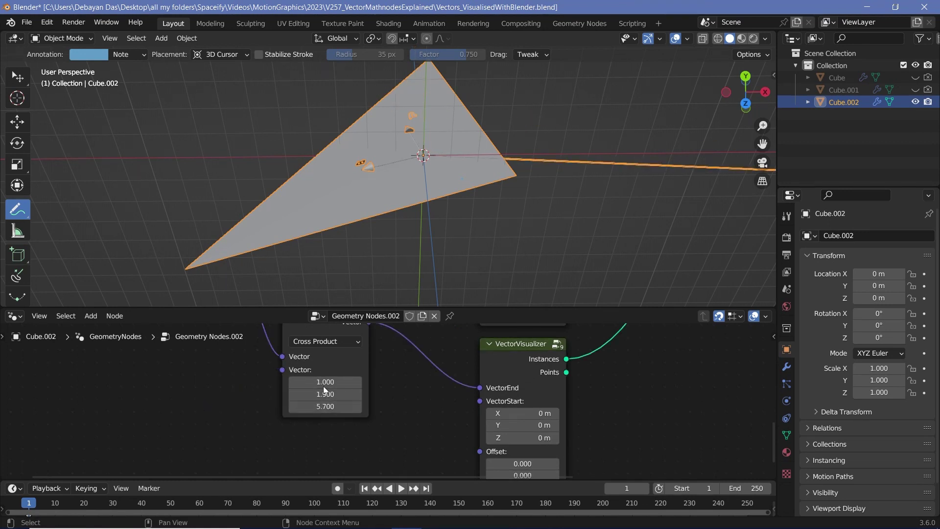
{"action": "middle_click_drag", "start_coordinate": [441, 204], "coordinate": [533, 168]}
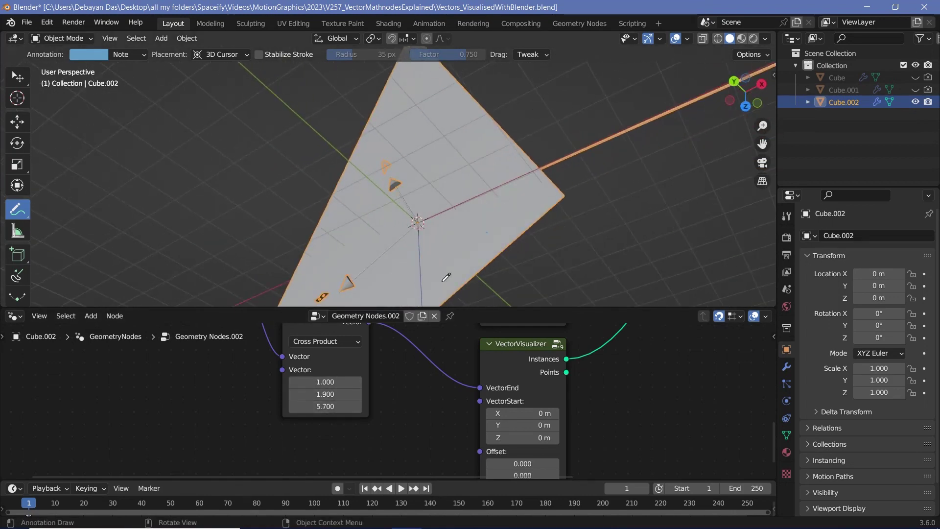
{"action": "mouse_move", "coordinate": [335, 385]}
{"action": "left_mouse_down"}
{"action": "mouse_move", "coordinate": [299, 385]}
{"action": "mouse_move", "coordinate": [343, 385]}
{"action": "left_mouse_up"}
{"action": "middle_click_drag", "start_coordinate": [442, 189], "coordinate": [382, 208]}
{"action": "middle_click_drag", "start_coordinate": [583, 226], "coordinate": [548, 238]}
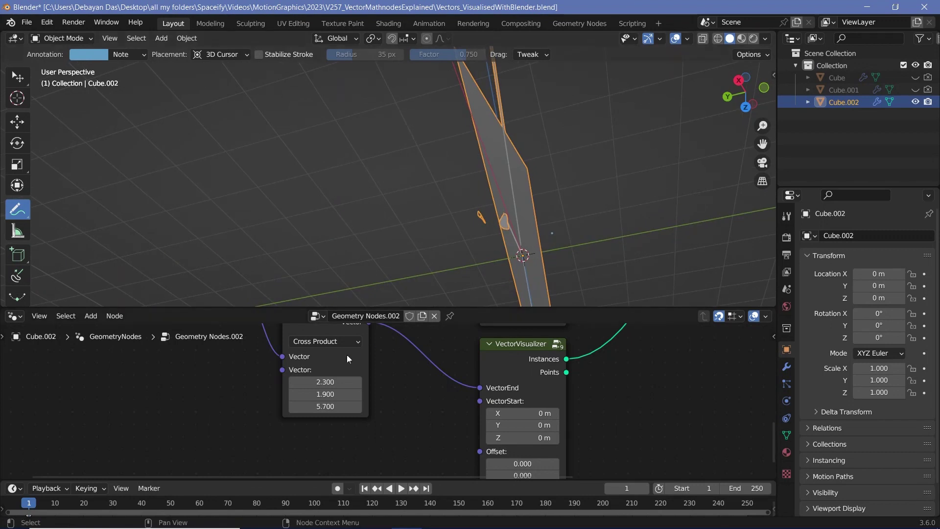
Set the second Cross Product node's free vector to 1.4, 1.5, 0.5, and view the AxBxC arrow against the plane
{"action": "left_click_drag", "start_coordinate": [340, 384], "coordinate": [314, 394]}
{"action": "scroll", "coordinate": [577, 378], "scroll_direction": "down", "scroll_amount": 3}
{"action": "scroll", "coordinate": [577, 378], "scroll_direction": "down", "scroll_amount": 2}
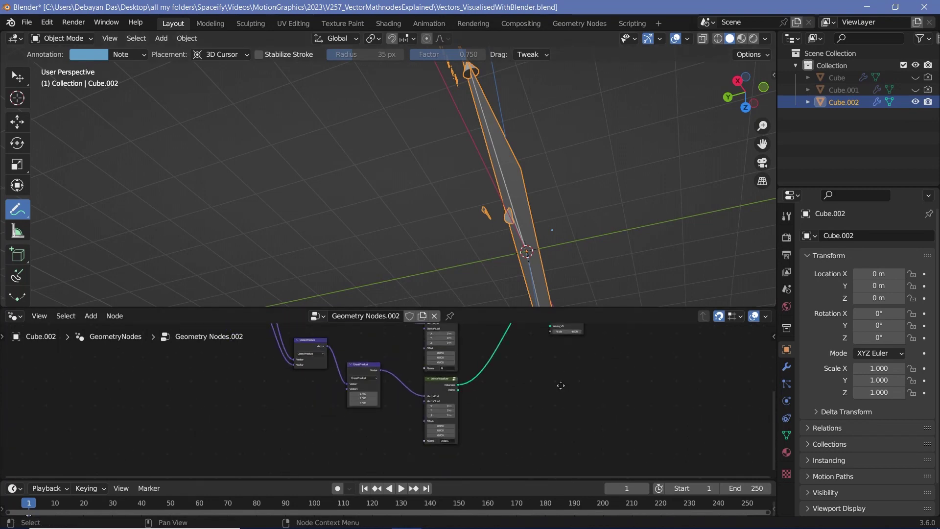
{"action": "scroll", "coordinate": [496, 385], "scroll_direction": "up", "scroll_amount": 6}
{"action": "left_click_drag", "start_coordinate": [495, 385], "coordinate": [671, 385]}
{"action": "middle_click_drag", "start_coordinate": [425, 109], "coordinate": [533, 138]}
{"action": "middle_click_drag", "start_coordinate": [348, 457], "coordinate": [595, 334]}
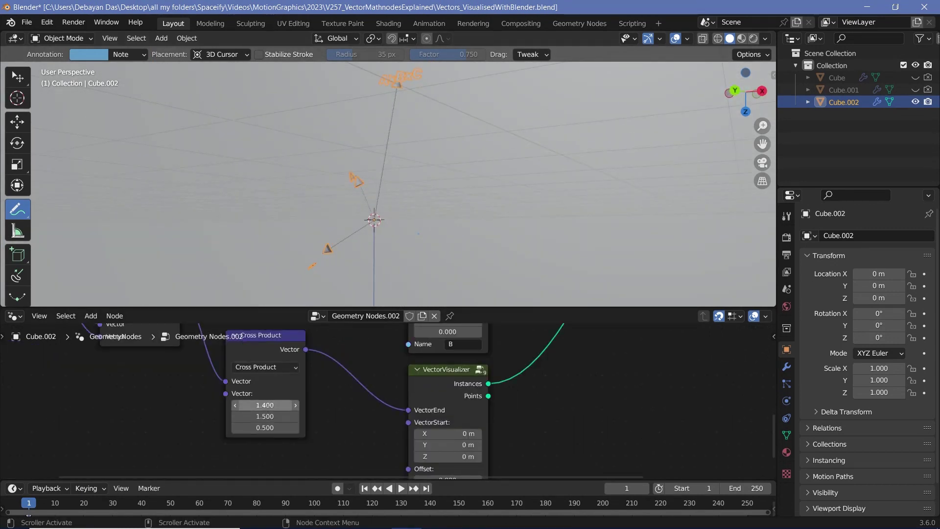
Set the second Cross Product node's free vector to 1.0, 2.5, 1.0, and view the plane edge-on
{"action": "mouse_move", "coordinate": [268, 406]}
{"action": "left_mouse_down"}
{"action": "mouse_move", "coordinate": [259, 407]}
{"action": "mouse_move", "coordinate": [273, 416]}
{"action": "left_mouse_up"}
{"action": "mouse_move", "coordinate": [269, 427]}
{"action": "left_mouse_down"}
{"action": "mouse_move", "coordinate": [286, 427]}
{"action": "mouse_move", "coordinate": [274, 428]}
{"action": "left_mouse_up"}
{"action": "middle_click_drag", "start_coordinate": [395, 267], "coordinate": [302, 282]}
Add a 4D Noise Texture node and feed its Color into the second Cross Product node's free Vector input
{"action": "middle_click_drag", "start_coordinate": [195, 416], "coordinate": [280, 384]}
{"action": "left_click", "coordinate": [190, 403]}
{"action": "left_click", "coordinate": [191, 414]}
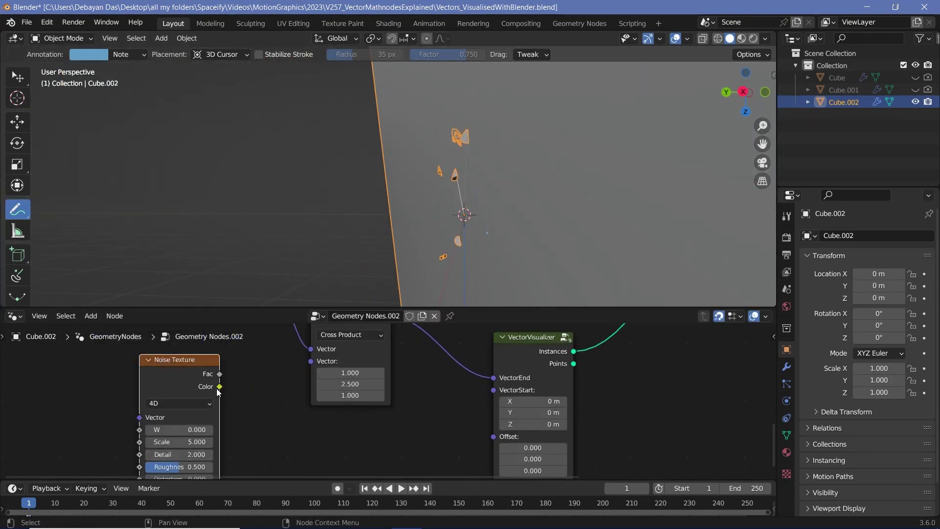
{"action": "left_click_drag", "start_coordinate": [219, 387], "coordinate": [243, 389]}
{"action": "left_click_drag", "start_coordinate": [311, 364], "coordinate": [312, 362]}
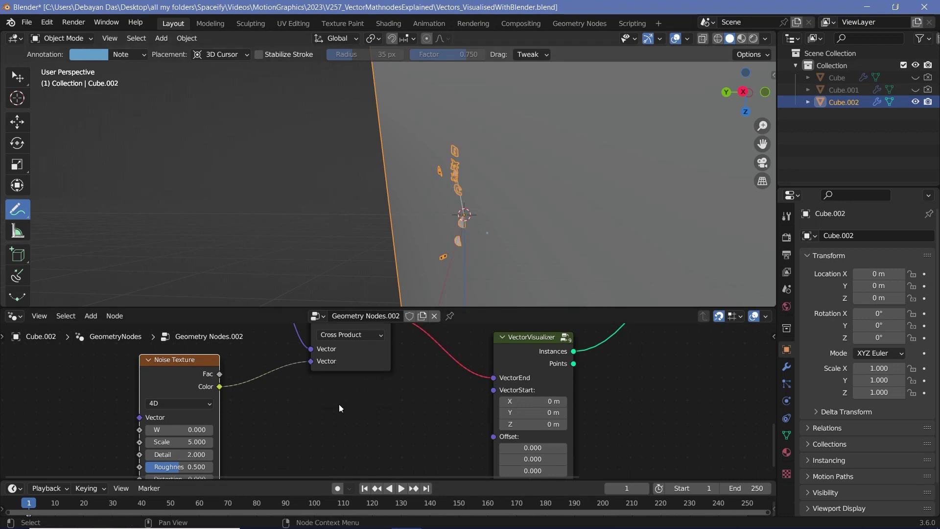
{"action": "middle_click_drag", "start_coordinate": [280, 382], "coordinate": [252, 407]}
Remove the Noise Texture input, set the second Cross Product node's vector to 0.9, -0.1, 0.8, and inspect the AxBxC arrow
{"action": "left_click_drag", "start_coordinate": [465, 403], "coordinate": [445, 416]}
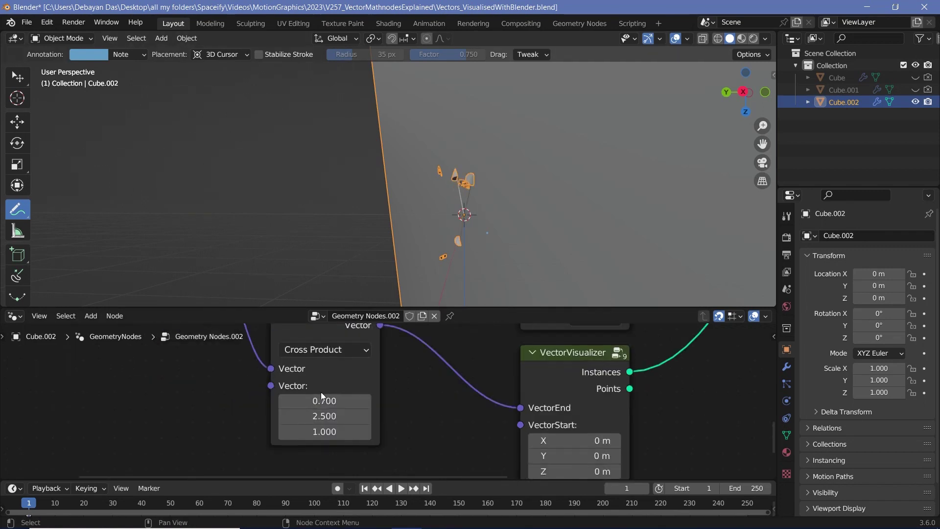
{"action": "left_click_drag", "start_coordinate": [324, 400], "coordinate": [315, 415]}
{"action": "middle_click_drag", "start_coordinate": [460, 198], "coordinate": [479, 168]}
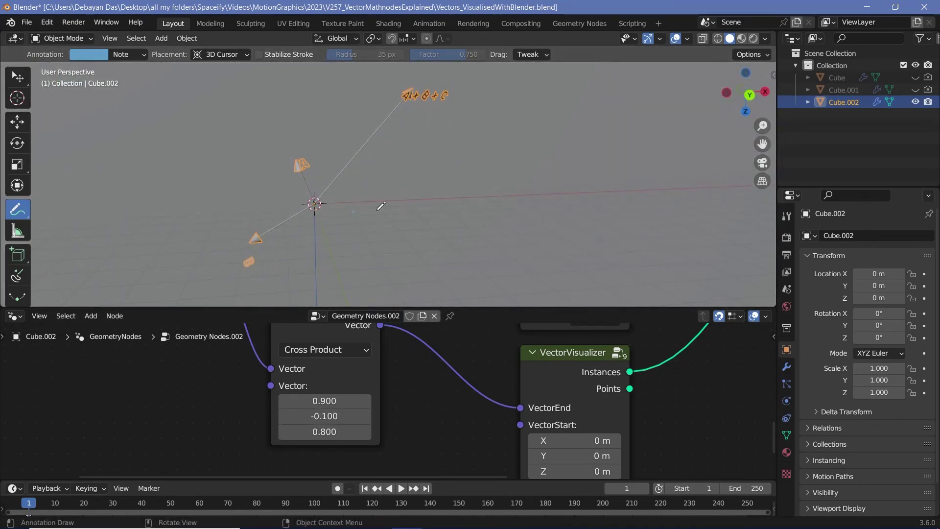
{"action": "middle_click_drag", "start_coordinate": [379, 207], "coordinate": [290, 202]}
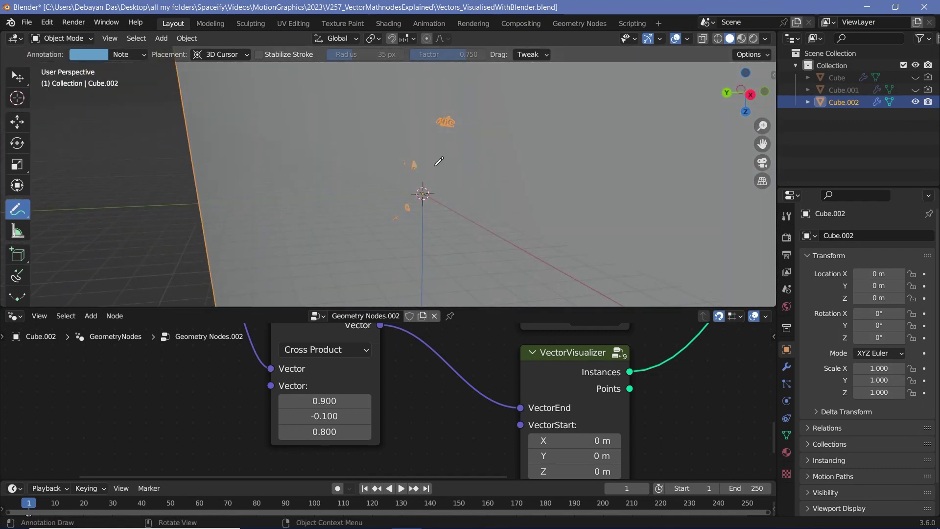
Set the X of the second Cross Product node's vector to 0, and check the first Cross Product node
{"action": "left_click_drag", "start_coordinate": [330, 402], "coordinate": [336, 401]}
{"action": "middle_click_drag", "start_coordinate": [365, 390], "coordinate": [401, 432]}
{"action": "scroll", "coordinate": [350, 419], "scroll_direction": "down", "scroll_amount": 4}
{"action": "middle_click_drag", "start_coordinate": [349, 419], "coordinate": [463, 492]}
{"action": "mouse_move", "coordinate": [325, 393]}
{"action": "left_mouse_down"}
{"action": "mouse_move", "coordinate": [314, 393]}
{"action": "mouse_move", "coordinate": [313, 382]}
{"action": "left_mouse_up"}
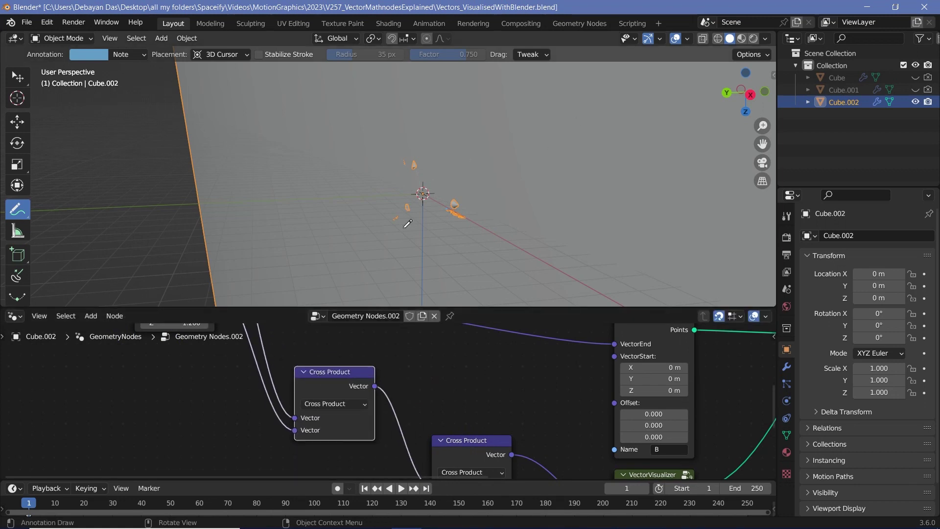
Set the second Cross Product node's vector to 0.7, -1.9, 0.8, and inspect the AxBxC arrow relative to the plane
{"action": "middle_click_drag", "start_coordinate": [398, 406], "coordinate": [336, 320]}
{"action": "scroll", "coordinate": [360, 365], "scroll_direction": "up", "scroll_amount": 2}
{"action": "left_click", "coordinate": [384, 375]}
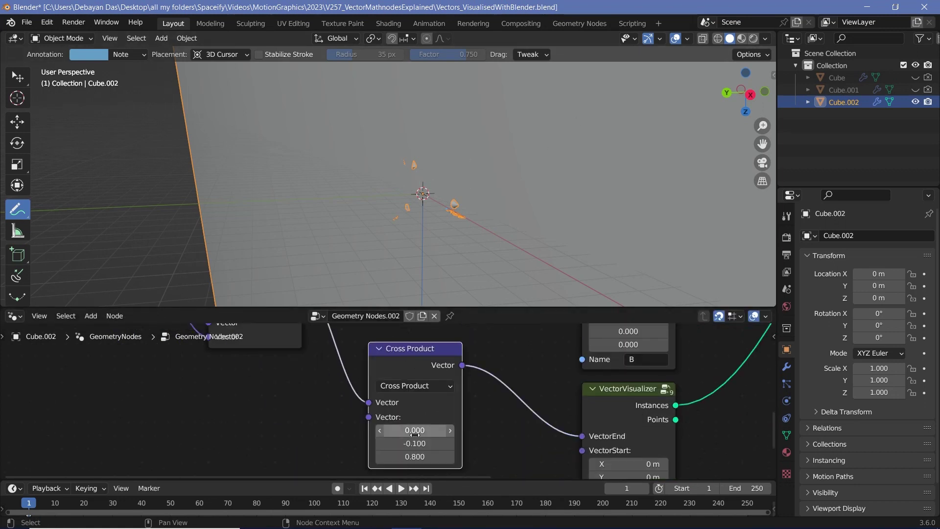
{"action": "left_click_drag", "start_coordinate": [414, 429], "coordinate": [436, 430]}
{"action": "left_click_drag", "start_coordinate": [415, 430], "coordinate": [390, 444]}
{"action": "scroll", "coordinate": [469, 199], "scroll_direction": "up", "scroll_amount": 4}
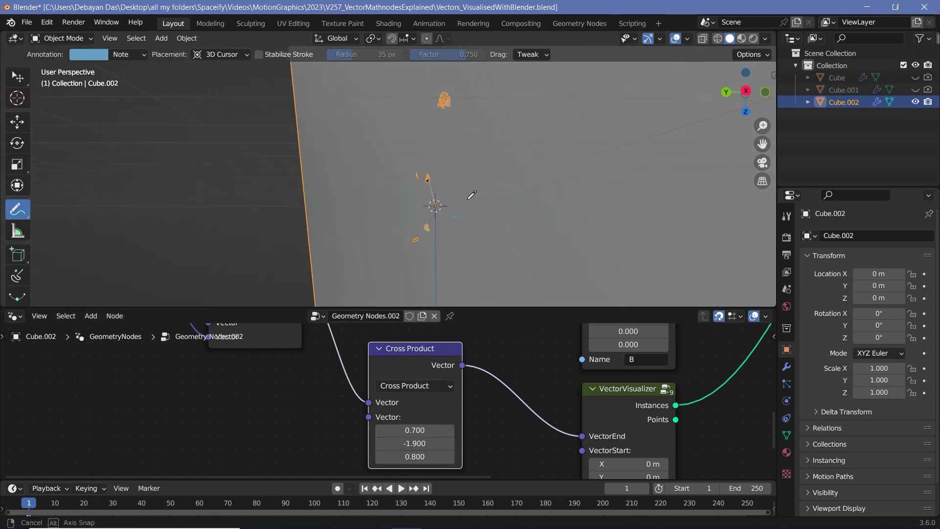
{"action": "middle_click_drag", "start_coordinate": [503, 205], "coordinate": [485, 249]}
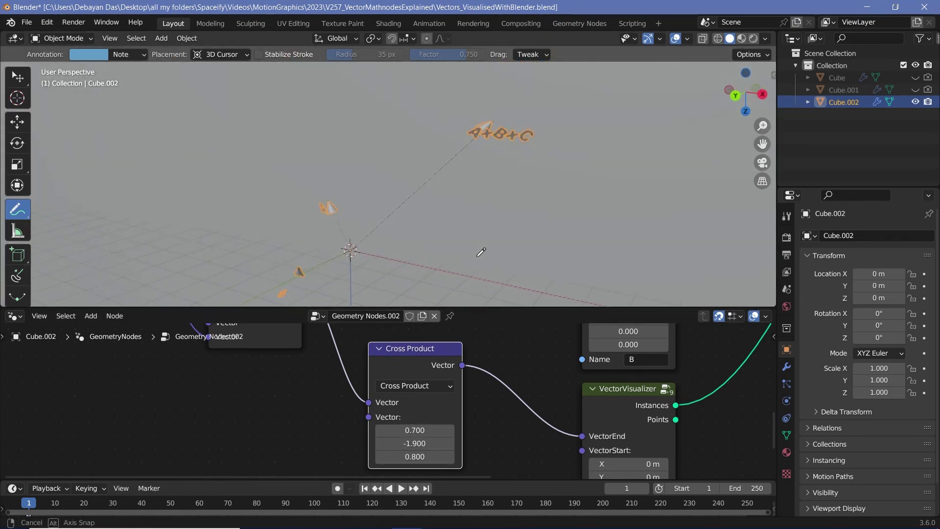
Delete the second Cross Product node
{"action": "left_click_drag", "start_coordinate": [415, 431], "coordinate": [407, 430]}
{"action": "scroll", "coordinate": [405, 368], "scroll_direction": "down", "scroll_amount": 5}
{"action": "key", "text": "x"}
Change the operation of the remaining Cross Product node to Dot Product
{"action": "middle_click_drag", "start_coordinate": [413, 386], "coordinate": [445, 443]}
{"action": "scroll", "coordinate": [329, 376], "scroll_direction": "up", "scroll_amount": 3}
{"action": "left_click", "coordinate": [329, 376]}
{"action": "scroll", "coordinate": [336, 387], "scroll_direction": "up", "scroll_amount": 4}
{"action": "middle_click_drag", "start_coordinate": [318, 404], "coordinate": [405, 415]}
{"action": "left_click", "coordinate": [406, 417]}
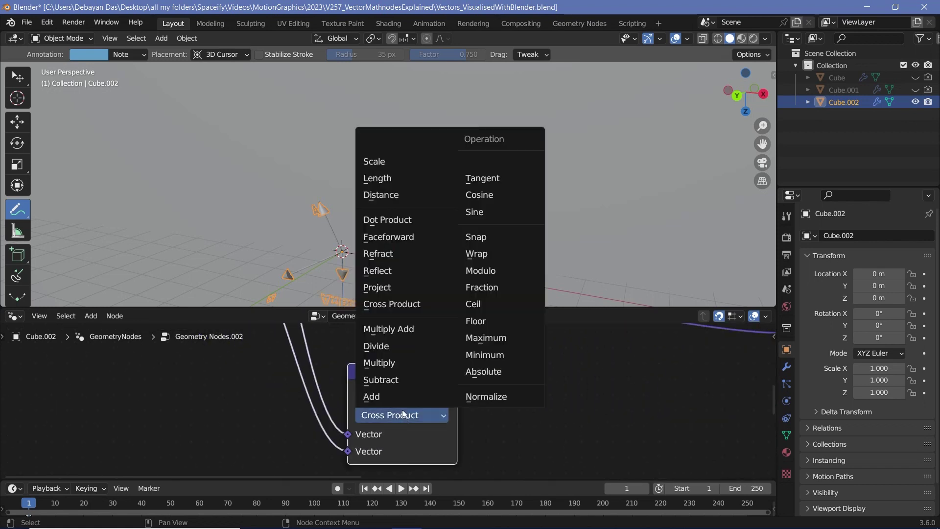
{"action": "left_click", "coordinate": [405, 221]}
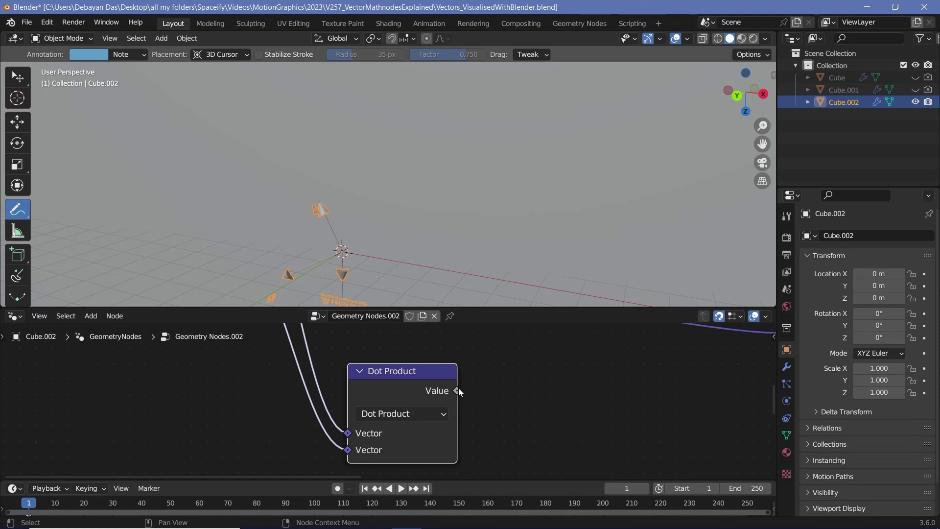
Display the dot product as a vertical arrow labelled A.B by feeding its Value through a Combine XYZ node's Z input into VectorEnd
{"action": "scroll", "coordinate": [452, 382], "scroll_direction": "up", "scroll_amount": 3}
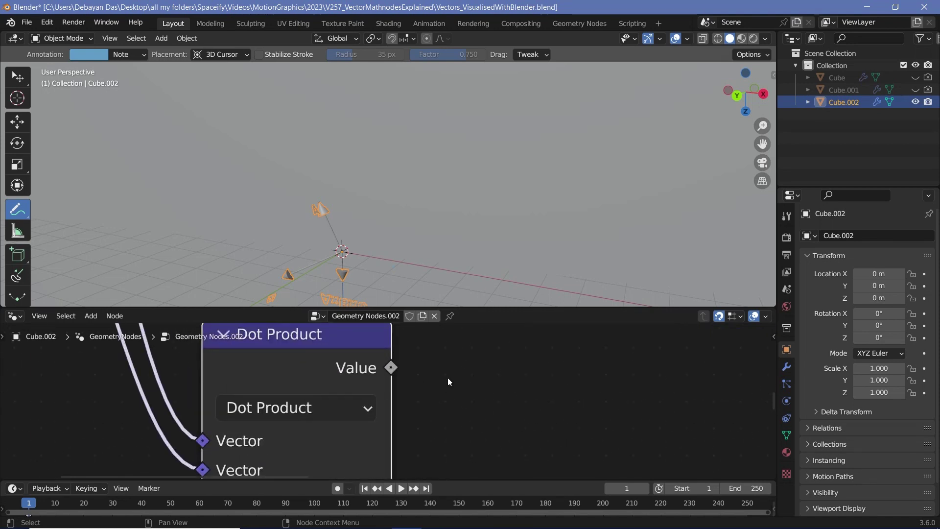
{"action": "left_click_drag", "start_coordinate": [391, 368], "coordinate": [537, 393]}
{"action": "scroll", "coordinate": [538, 392], "scroll_direction": "down", "scroll_amount": 4}
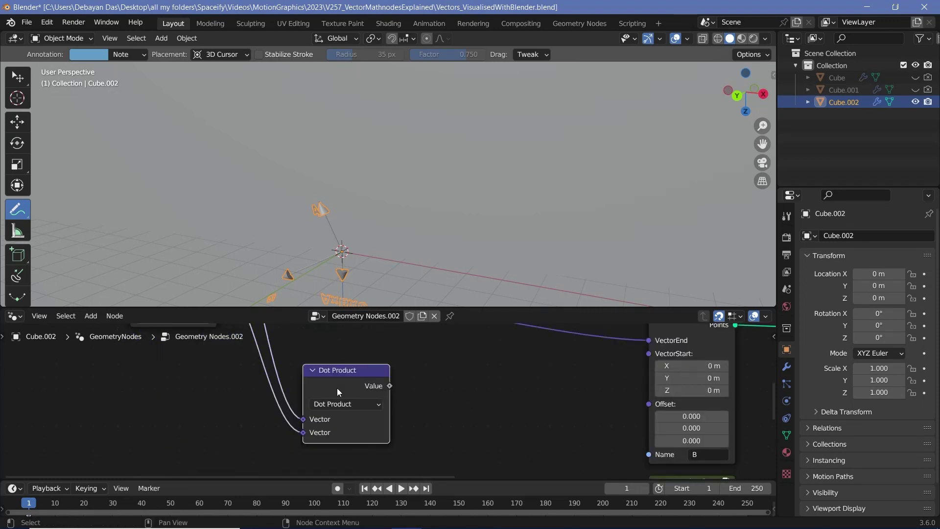
{"action": "left_click_drag", "start_coordinate": [337, 388], "coordinate": [515, 407]}
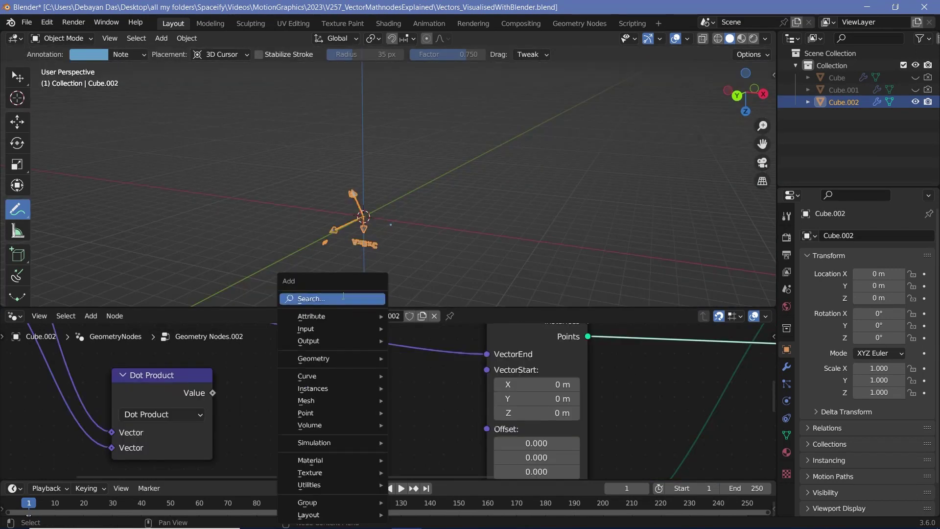
{"action": "type", "text": "comb"}
{"action": "key", "text": "Return"}
{"action": "left_click_drag", "start_coordinate": [216, 393], "coordinate": [289, 438]}
{"action": "left_click_drag", "start_coordinate": [387, 388], "coordinate": [475, 362]}
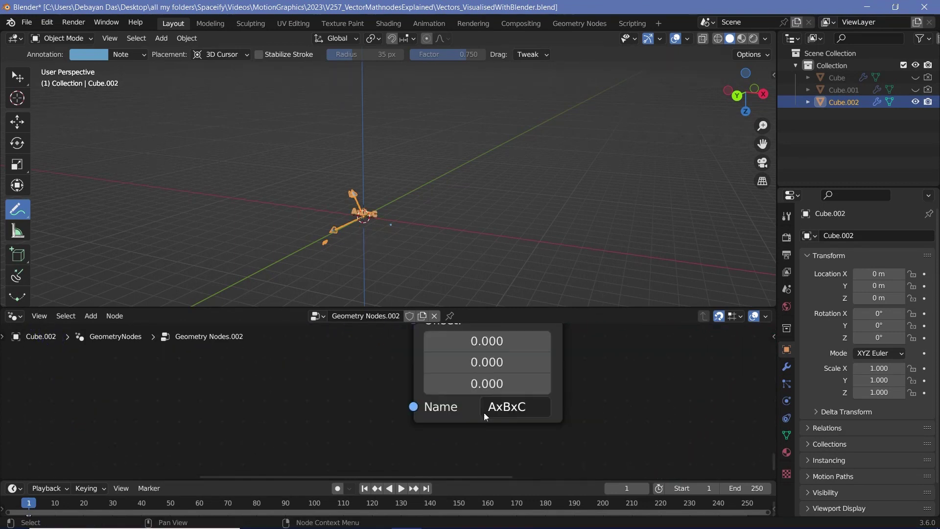
{"action": "left_click", "coordinate": [513, 406]}
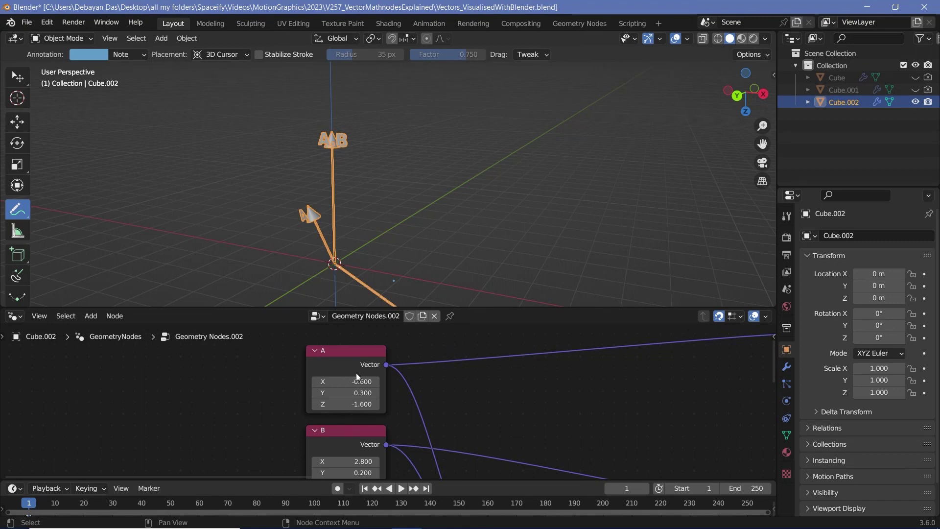
Set vector B's X to -2.7 while viewing the A.B arrow from the front
{"action": "middle_click_drag", "start_coordinate": [343, 232], "coordinate": [381, 215]}
{"action": "middle_click_drag", "start_coordinate": [386, 442], "coordinate": [398, 394]}
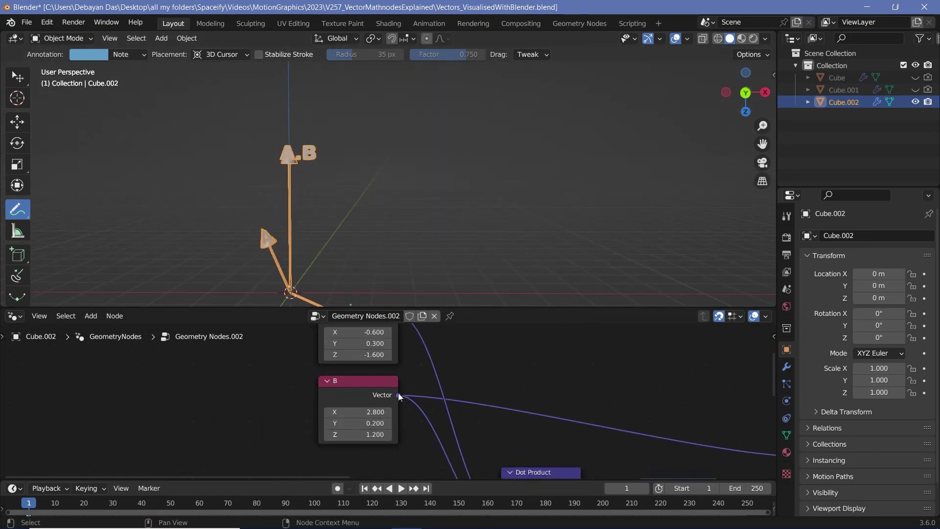
{"action": "mouse_move", "coordinate": [363, 412]}
{"action": "left_mouse_down"}
{"action": "mouse_move", "coordinate": [407, 412]}
{"action": "mouse_move", "coordinate": [363, 411]}
{"action": "left_mouse_up"}
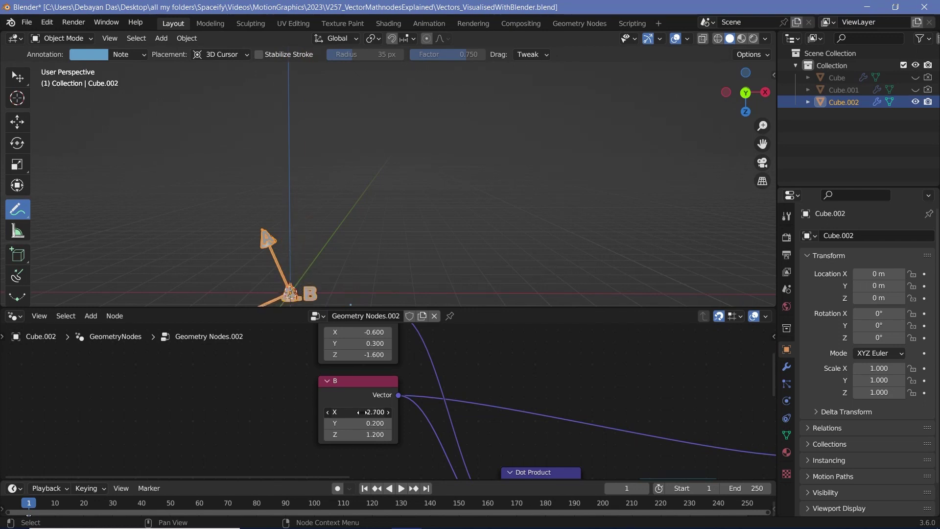
Draw an annotation arc marking the angle between arrows A and B
{"action": "middle_click_drag", "start_coordinate": [339, 269], "coordinate": [443, 168], "text": "shift"}
{"action": "scroll", "coordinate": [444, 168], "scroll_direction": "up", "scroll_amount": 2}
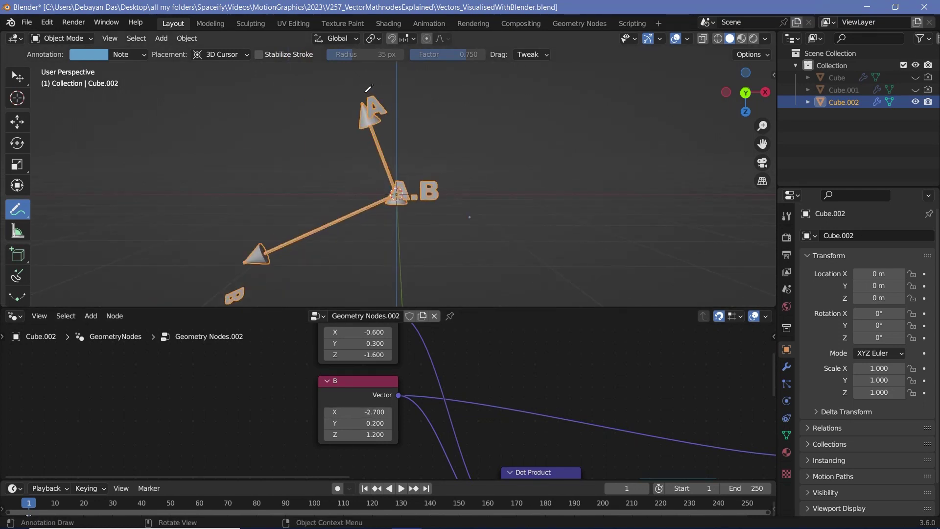
{"action": "mouse_move", "coordinate": [375, 206]}
{"action": "middle_mouse_down"}
{"action": "mouse_move", "coordinate": [391, 203]}
{"action": "mouse_move", "coordinate": [382, 203]}
{"action": "middle_mouse_up"}
{"action": "left_click_drag", "start_coordinate": [367, 213], "coordinate": [375, 167]}
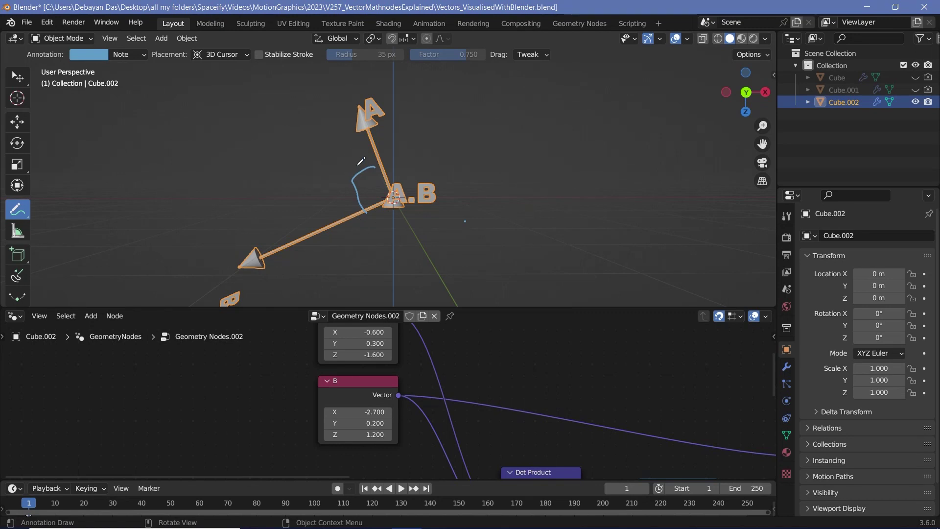
Set the X, Y and Z components of both vector A and vector B to 1
{"action": "left_click", "coordinate": [372, 385]}
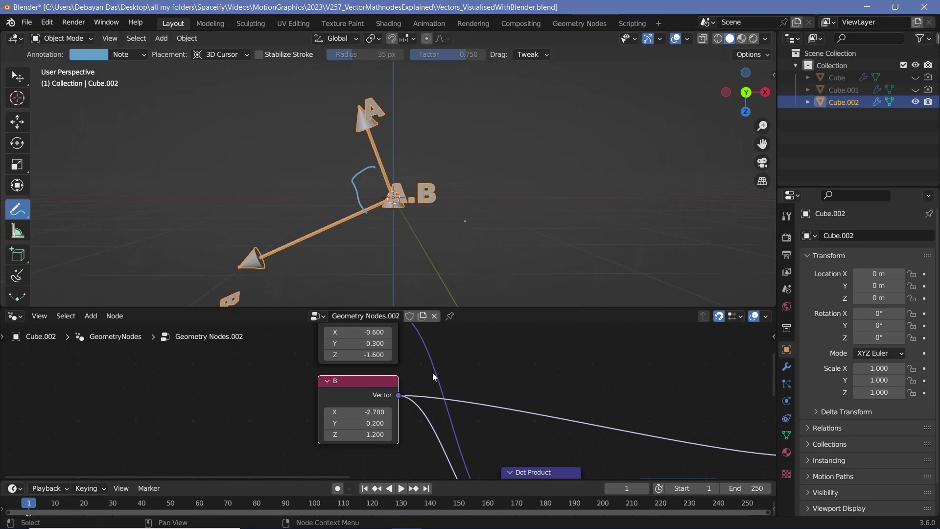
{"action": "scroll", "coordinate": [431, 371], "scroll_direction": "up", "scroll_amount": 1}
{"action": "left_click_drag", "start_coordinate": [364, 380], "coordinate": [360, 350]}
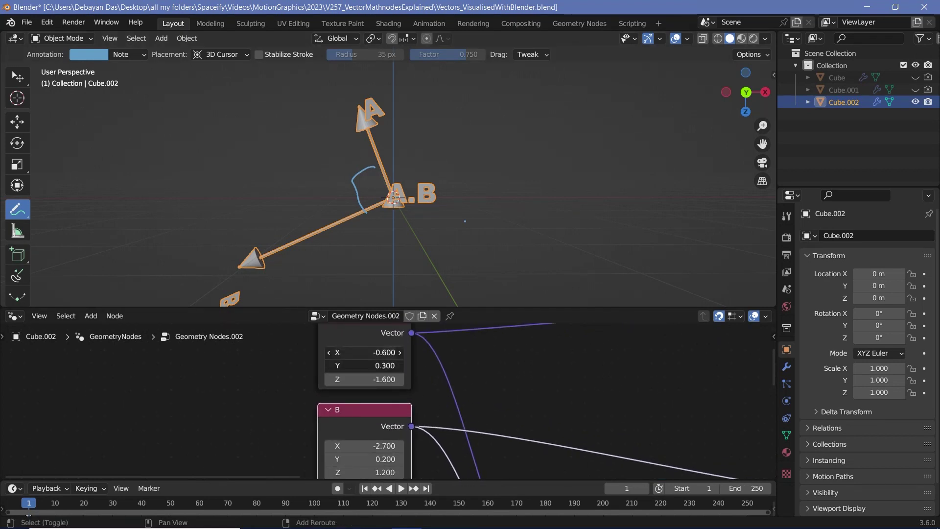
{"action": "type", "text": "1"}
{"action": "key", "text": "Return"}
{"action": "middle_click_drag", "start_coordinate": [425, 409], "coordinate": [440, 350]}
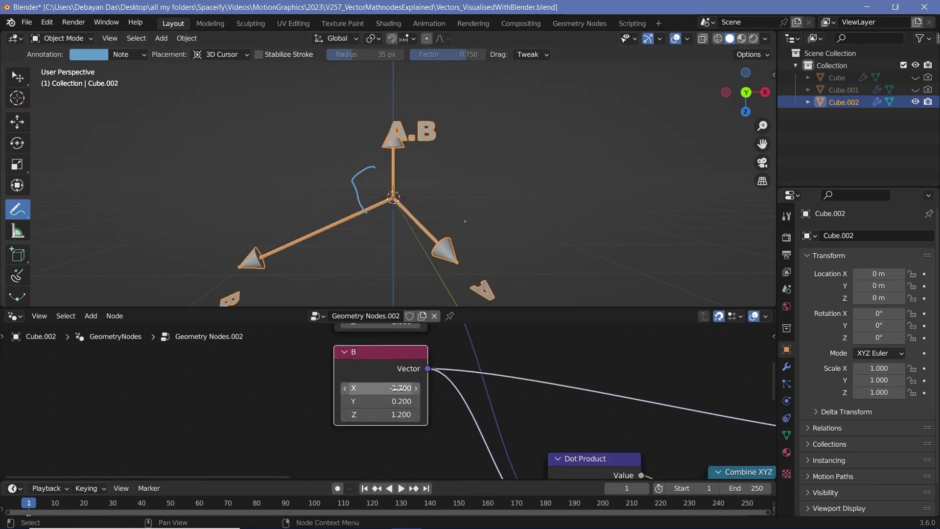
{"action": "left_click_drag", "start_coordinate": [392, 390], "coordinate": [391, 417]}
{"action": "type", "text": "1"}
{"action": "key", "text": "Return"}
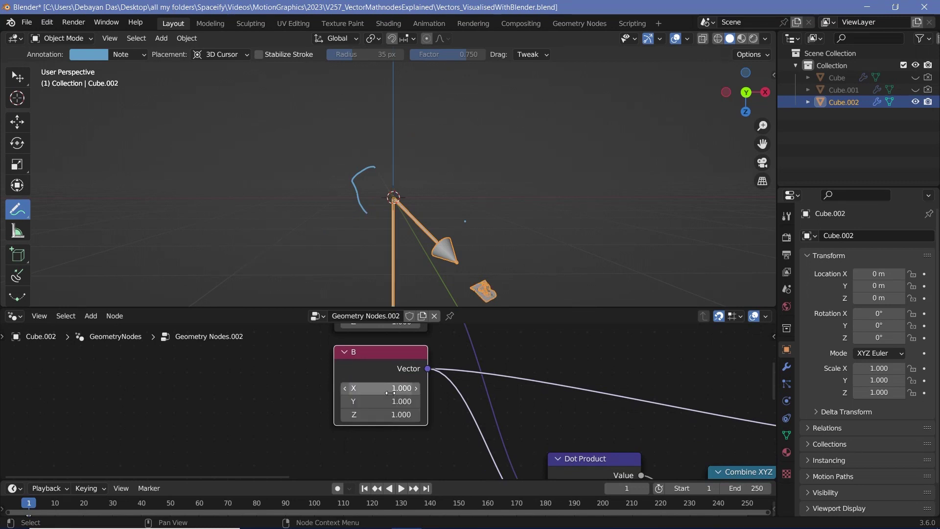
Handwrite the example A·B ⇒ [1, 2, 3] with [4, 5, 6] beneath it beside the A.B arrow in front view
{"action": "middle_click_drag", "start_coordinate": [373, 186], "coordinate": [470, 206]}
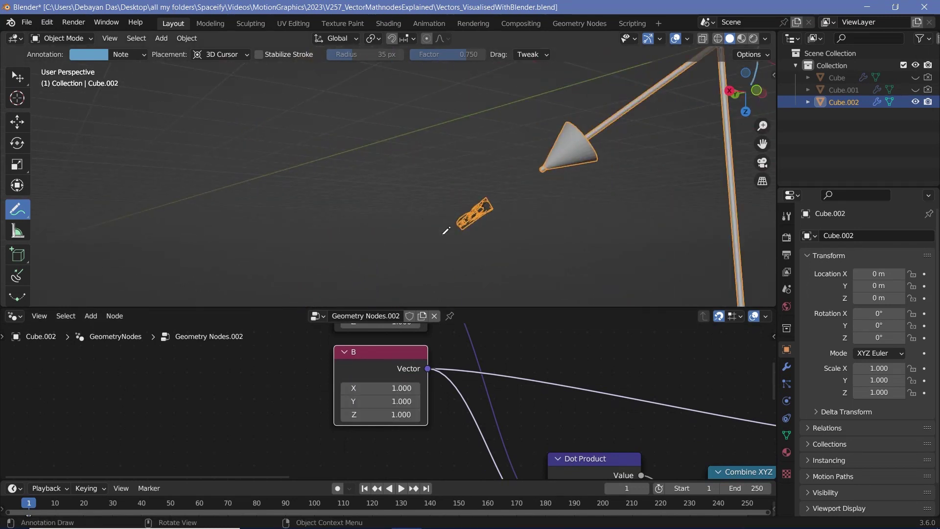
{"action": "scroll", "coordinate": [608, 124], "scroll_direction": "down", "scroll_amount": 4}
{"action": "key", "text": "KP_1"}
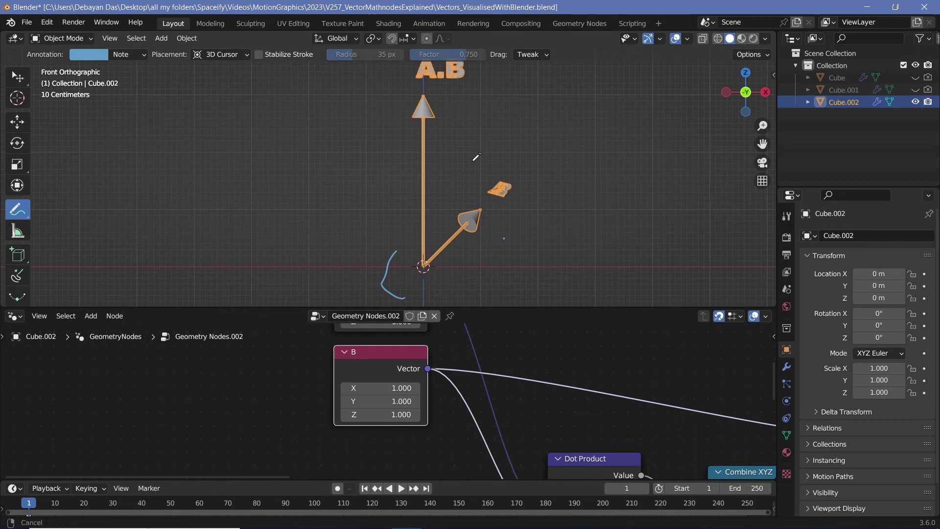
{"action": "middle_click_drag", "start_coordinate": [420, 63], "coordinate": [427, 112], "text": "shift"}
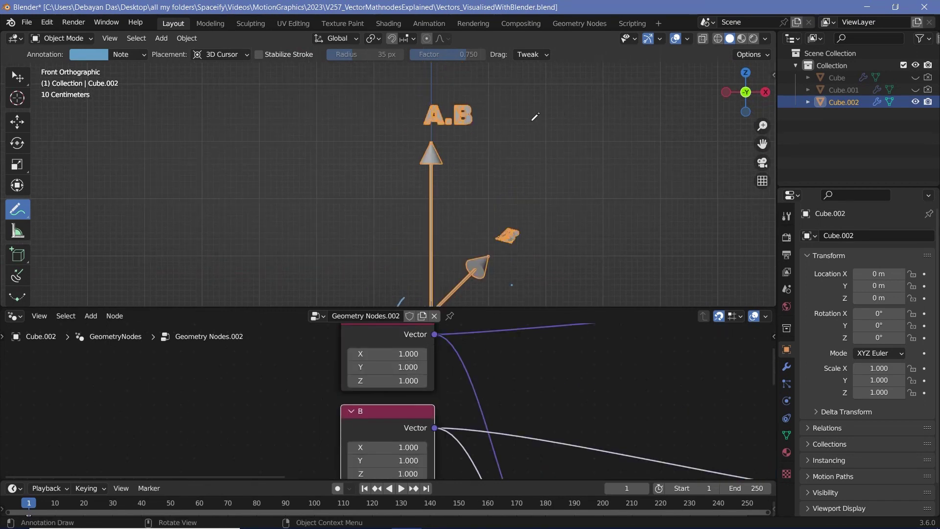
{"action": "left_click_drag", "start_coordinate": [531, 116], "coordinate": [523, 139]}
{"action": "left_click_drag", "start_coordinate": [531, 116], "coordinate": [538, 132]}
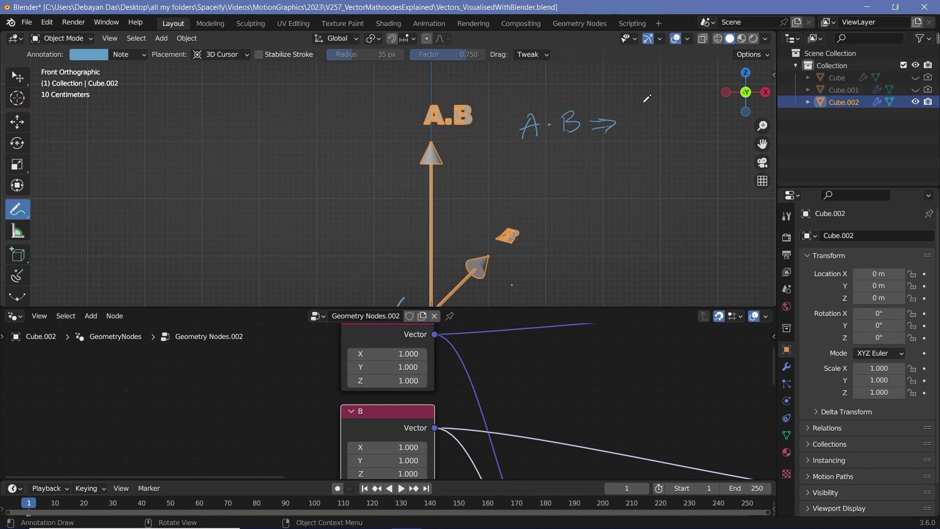
{"action": "mouse_move", "coordinate": [642, 104]}
{"action": "left_mouse_down"}
{"action": "mouse_move", "coordinate": [639, 141]}
{"action": "mouse_move", "coordinate": [655, 131]}
{"action": "left_mouse_up"}
{"action": "left_click_drag", "start_coordinate": [670, 129], "coordinate": [668, 137]}
{"action": "left_click_drag", "start_coordinate": [679, 118], "coordinate": [695, 135]}
{"action": "left_click_drag", "start_coordinate": [710, 112], "coordinate": [711, 124]}
{"action": "left_click_drag", "start_coordinate": [721, 108], "coordinate": [727, 138]}
{"action": "mouse_move", "coordinate": [639, 151]}
{"action": "left_mouse_down"}
{"action": "mouse_move", "coordinate": [637, 190]}
{"action": "mouse_move", "coordinate": [669, 185]}
{"action": "left_mouse_up"}
{"action": "left_click_drag", "start_coordinate": [691, 157], "coordinate": [678, 177]}
{"action": "left_click_drag", "start_coordinate": [705, 169], "coordinate": [704, 178]}
{"action": "left_click_drag", "start_coordinate": [719, 157], "coordinate": [716, 166]}
{"action": "left_click_drag", "start_coordinate": [726, 152], "coordinate": [730, 186]}
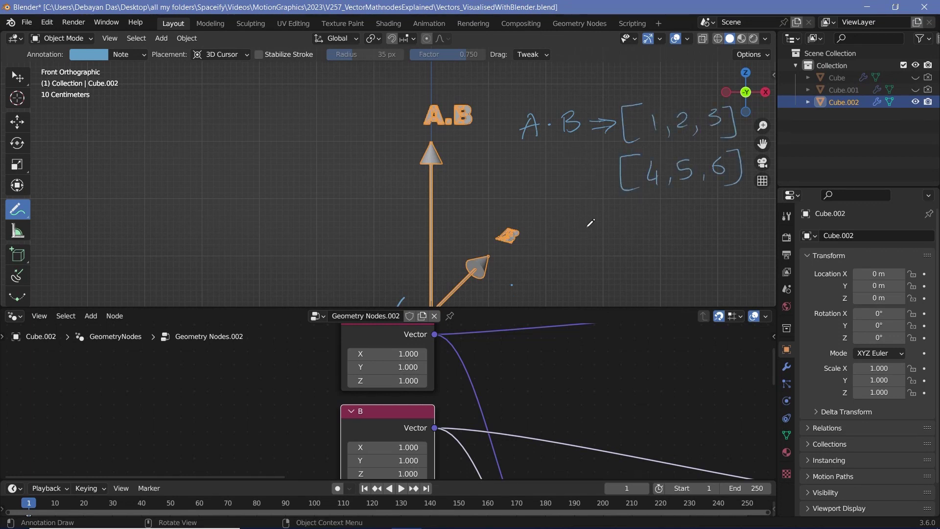
Handwrite the worked dot product calculation below the two example number lists
{"action": "mouse_move", "coordinate": [593, 221]}
{"action": "left_mouse_down"}
{"action": "mouse_move", "coordinate": [613, 217]}
{"action": "mouse_move", "coordinate": [613, 228]}
{"action": "left_mouse_up"}
{"action": "left_click_drag", "start_coordinate": [653, 201], "coordinate": [650, 252]}
{"action": "left_click_drag", "start_coordinate": [656, 218], "coordinate": [665, 233]}
{"action": "left_click_drag", "start_coordinate": [661, 223], "coordinate": [661, 242]}
{"action": "left_click_drag", "start_coordinate": [673, 230], "coordinate": [695, 240]}
{"action": "left_click_drag", "start_coordinate": [711, 215], "coordinate": [734, 223]}
{"action": "mouse_move", "coordinate": [729, 216]}
{"action": "left_mouse_down"}
{"action": "mouse_move", "coordinate": [729, 231]}
{"action": "mouse_move", "coordinate": [743, 231]}
{"action": "left_mouse_up"}
{"action": "left_click_drag", "start_coordinate": [758, 208], "coordinate": [754, 210]}
{"action": "left_click_drag", "start_coordinate": [761, 199], "coordinate": [762, 243]}
{"action": "left_click_drag", "start_coordinate": [612, 274], "coordinate": [627, 272]}
{"action": "mouse_move", "coordinate": [611, 285]}
{"action": "left_mouse_down"}
{"action": "mouse_move", "coordinate": [699, 282]}
{"action": "mouse_move", "coordinate": [696, 292]}
{"action": "left_mouse_up"}
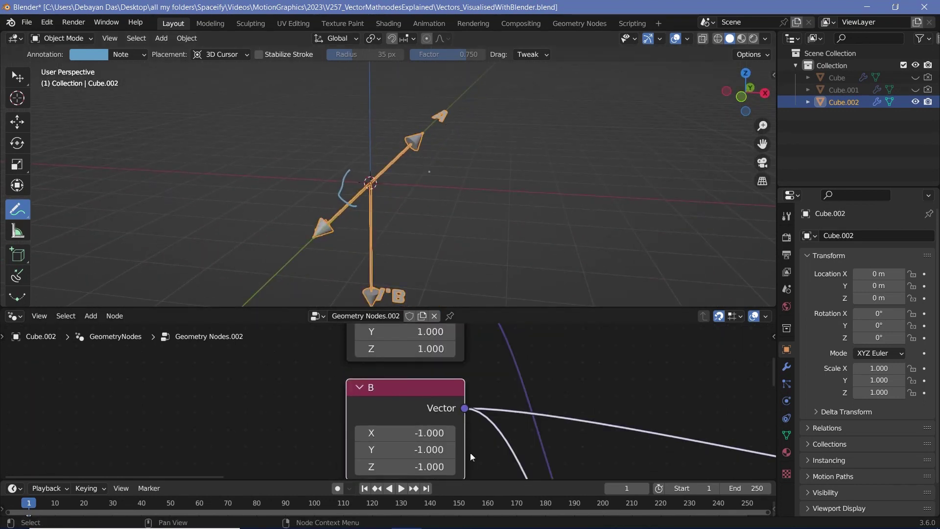
Sketch arrows pointing to the same side of a dashed line in front view and label the case > 0
{"action": "middle_click_drag", "start_coordinate": [470, 453], "coordinate": [477, 398]}
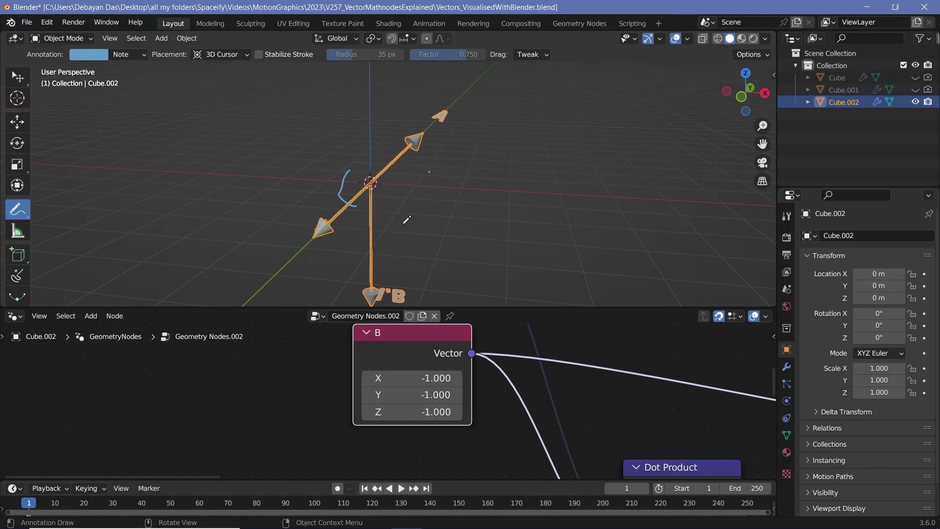
{"action": "key", "text": "KP_1"}
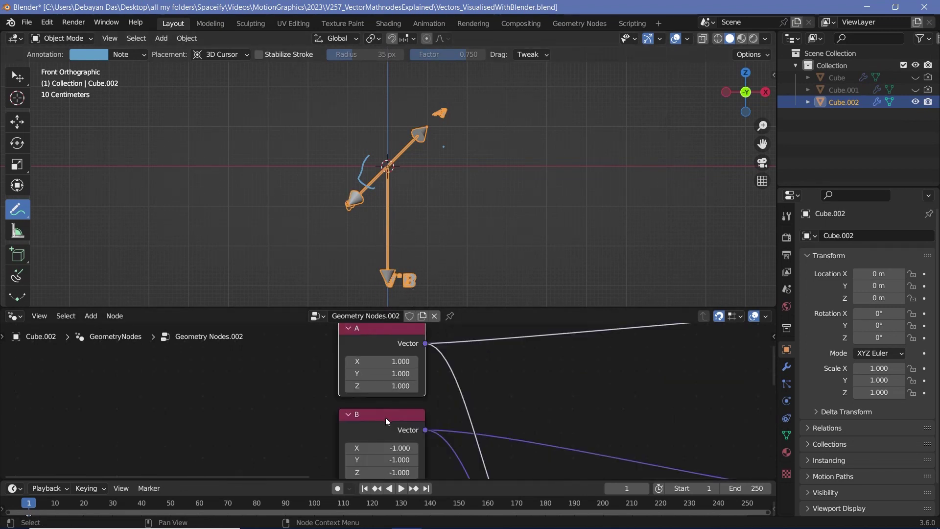
{"action": "left_click", "coordinate": [384, 419]}
{"action": "left_click", "coordinate": [393, 346]}
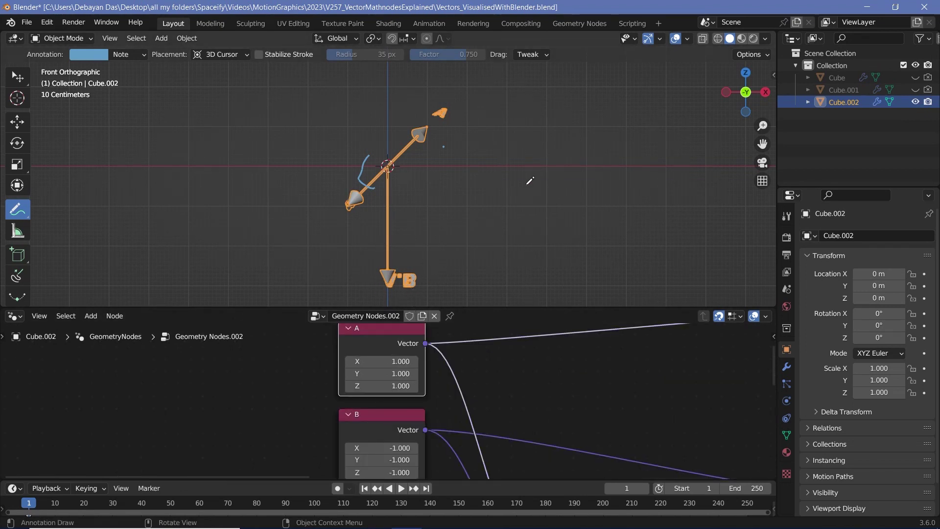
{"action": "mouse_move", "coordinate": [557, 167]}
{"action": "left_mouse_down"}
{"action": "mouse_move", "coordinate": [644, 160]}
{"action": "mouse_move", "coordinate": [631, 170]}
{"action": "mouse_move", "coordinate": [691, 211]}
{"action": "left_mouse_up"}
{"action": "left_click_drag", "start_coordinate": [744, 182], "coordinate": [741, 178]}
{"action": "left_click_drag", "start_coordinate": [555, 160], "coordinate": [611, 146]}
{"action": "mouse_move", "coordinate": [552, 155]}
{"action": "left_mouse_down"}
{"action": "mouse_move", "coordinate": [584, 128]}
{"action": "mouse_move", "coordinate": [558, 165]}
{"action": "mouse_move", "coordinate": [559, 218]}
{"action": "left_mouse_up"}
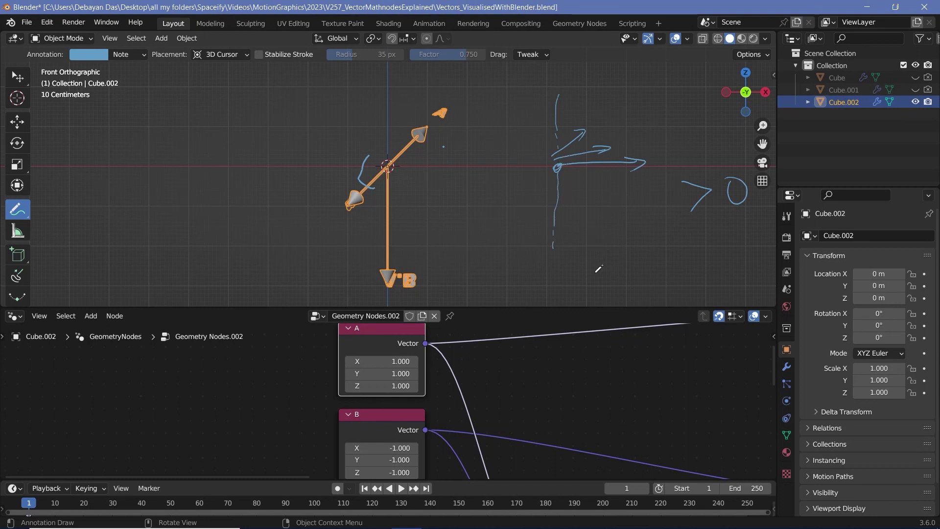
Sketch two perpendicular arrows with a right-angle mark below the first case and label them = 0
{"action": "mouse_move", "coordinate": [567, 272]}
{"action": "left_mouse_down"}
{"action": "mouse_move", "coordinate": [646, 263]}
{"action": "mouse_move", "coordinate": [634, 275]}
{"action": "left_mouse_up"}
{"action": "left_click_drag", "start_coordinate": [559, 221], "coordinate": [568, 273]}
{"action": "mouse_move", "coordinate": [553, 239]}
{"action": "left_mouse_down"}
{"action": "mouse_move", "coordinate": [559, 217]}
{"action": "mouse_move", "coordinate": [583, 275]}
{"action": "left_mouse_up"}
{"action": "mouse_move", "coordinate": [695, 253]}
{"action": "left_mouse_down"}
{"action": "mouse_move", "coordinate": [713, 250]}
{"action": "mouse_move", "coordinate": [713, 260]}
{"action": "left_mouse_up"}
{"action": "mouse_move", "coordinate": [744, 250]}
{"action": "left_mouse_down"}
{"action": "mouse_move", "coordinate": [727, 258]}
{"action": "mouse_move", "coordinate": [745, 251]}
{"action": "left_mouse_up"}
Sketch arrows pointing to opposite sides of a dashed line below the perpendicular case and label them < 0
{"action": "middle_click_drag", "start_coordinate": [568, 198], "coordinate": [562, 153], "text": "shift"}
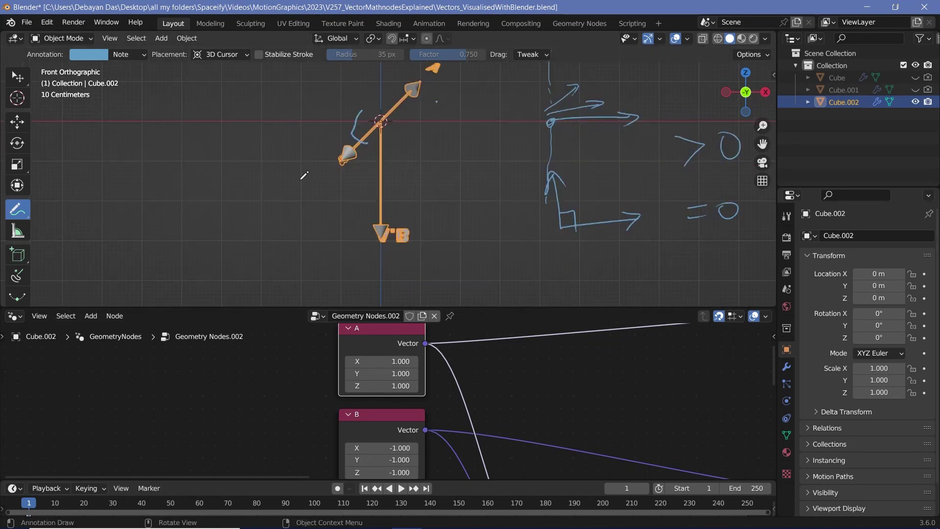
{"action": "mouse_move", "coordinate": [566, 256]}
{"action": "left_mouse_down"}
{"action": "mouse_move", "coordinate": [573, 305]}
{"action": "mouse_move", "coordinate": [563, 255]}
{"action": "mouse_move", "coordinate": [567, 284]}
{"action": "mouse_move", "coordinate": [630, 280]}
{"action": "mouse_move", "coordinate": [623, 287]}
{"action": "left_mouse_up"}
{"action": "mouse_move", "coordinate": [563, 282]}
{"action": "left_mouse_down"}
{"action": "mouse_move", "coordinate": [553, 273]}
{"action": "mouse_move", "coordinate": [555, 282]}
{"action": "mouse_move", "coordinate": [517, 285]}
{"action": "mouse_move", "coordinate": [527, 291]}
{"action": "left_mouse_up"}
{"action": "left_click_drag", "start_coordinate": [569, 292], "coordinate": [497, 300]}
{"action": "left_click_drag", "start_coordinate": [505, 293], "coordinate": [509, 304]}
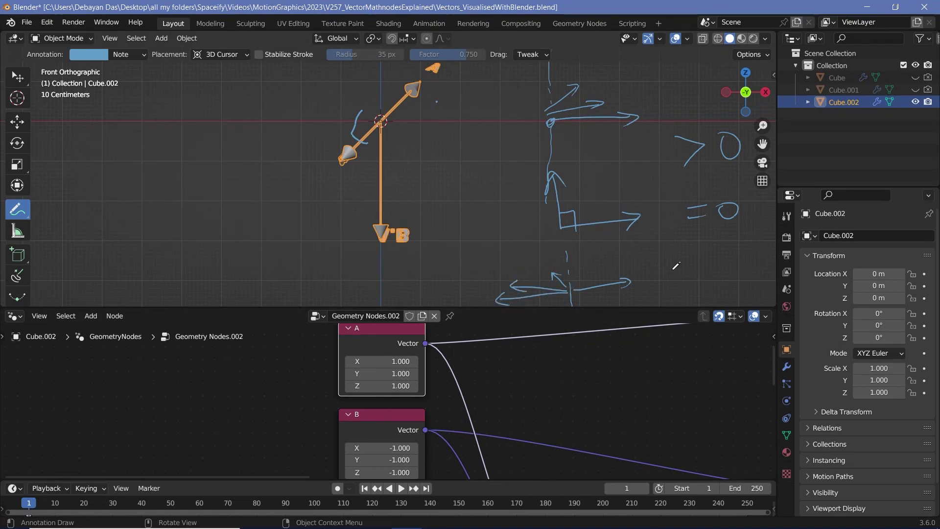
{"action": "mouse_move", "coordinate": [700, 255]}
{"action": "left_mouse_down"}
{"action": "mouse_move", "coordinate": [704, 283]}
{"action": "mouse_move", "coordinate": [728, 260]}
{"action": "left_mouse_up"}
Handwrite the range [-1, 1] next to the sketched perpendicular arrows
{"action": "left_click_drag", "start_coordinate": [602, 102], "coordinate": [590, 111]}
{"action": "mouse_move", "coordinate": [462, 200]}
{"action": "left_mouse_down"}
{"action": "mouse_move", "coordinate": [458, 239]}
{"action": "mouse_move", "coordinate": [465, 221]}
{"action": "left_mouse_up"}
{"action": "left_click_drag", "start_coordinate": [466, 214], "coordinate": [478, 235]}
{"action": "mouse_move", "coordinate": [498, 211]}
{"action": "left_mouse_down"}
{"action": "mouse_move", "coordinate": [499, 224]}
{"action": "mouse_move", "coordinate": [502, 193]}
{"action": "mouse_move", "coordinate": [505, 234]}
{"action": "left_mouse_up"}
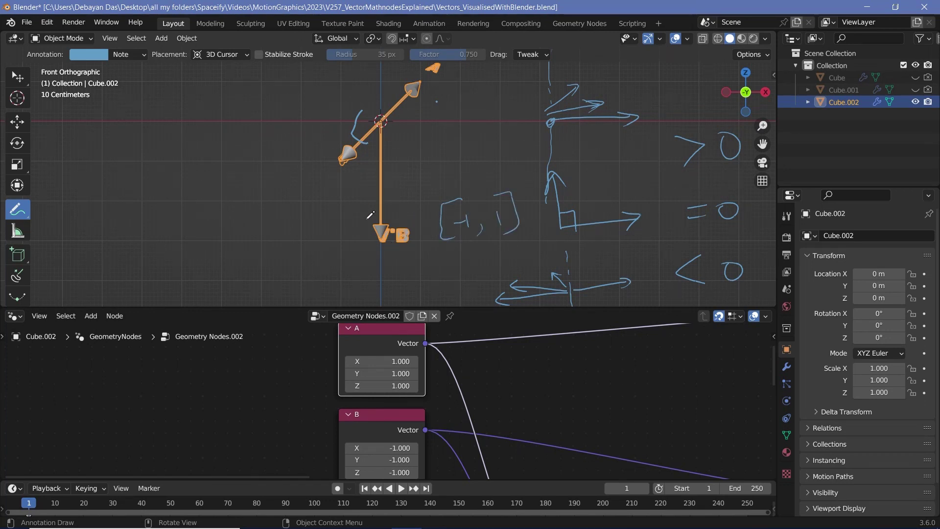
Erase the handwritten dot product cases and the range note beside the vector arrows
{"action": "mouse_move", "coordinate": [441, 216]}
{"action": "left_mouse_down", "text": "ctrl"}
{"action": "mouse_move", "coordinate": [516, 209]}
{"action": "mouse_move", "coordinate": [563, 95]}
{"action": "mouse_move", "coordinate": [745, 100]}
{"action": "mouse_move", "coordinate": [699, 203]}
{"action": "mouse_move", "coordinate": [705, 274]}
{"action": "left_mouse_up", "text": "ctrl"}
{"action": "scroll", "coordinate": [571, 421], "scroll_direction": "down", "scroll_amount": 3}
{"action": "scroll", "coordinate": [571, 421], "scroll_direction": "up", "scroll_amount": 3}
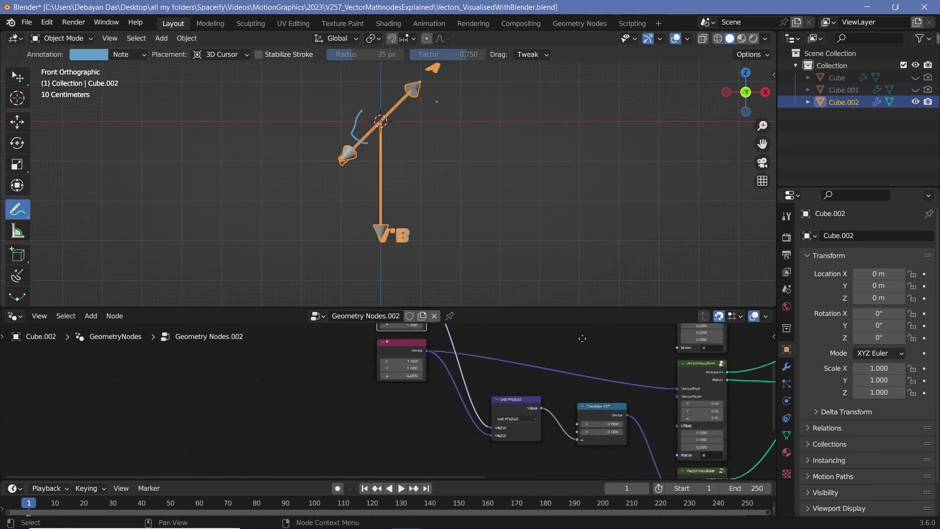
Change the Dot Product node's operation to Normalize and feed its Vector output directly into the third VectorVisualizer's VectorEnd
{"action": "middle_click_drag", "start_coordinate": [597, 461], "coordinate": [464, 393]}
{"action": "scroll", "coordinate": [464, 393], "scroll_direction": "up", "scroll_amount": 2}
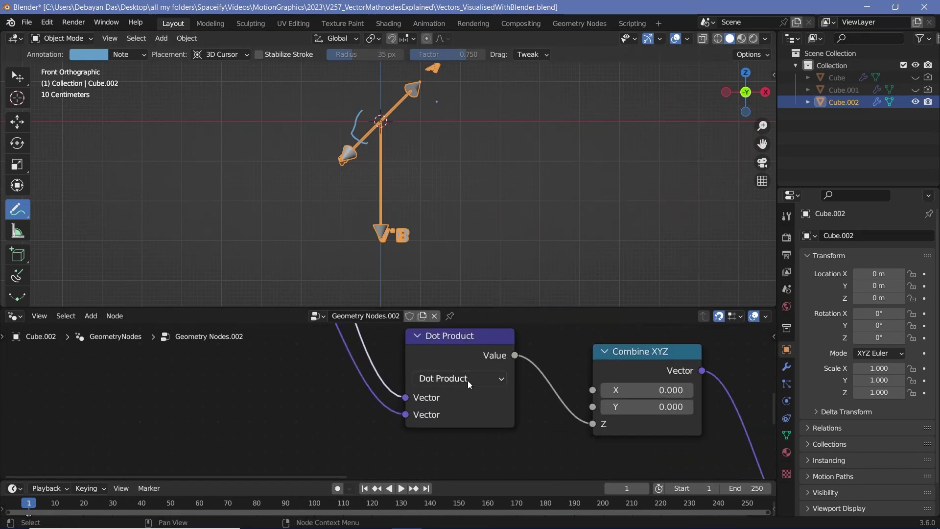
{"action": "left_click", "coordinate": [468, 380]}
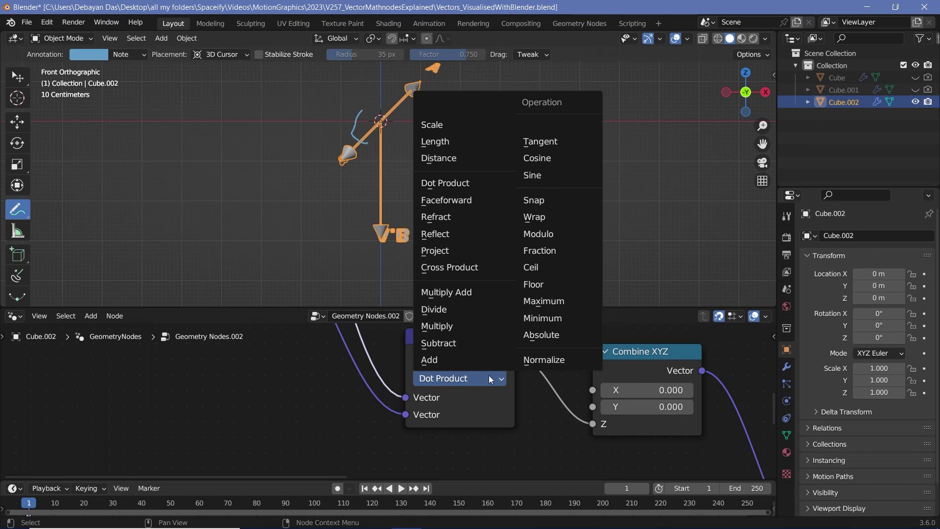
{"action": "left_click", "coordinate": [539, 360]}
{"action": "scroll", "coordinate": [401, 407], "scroll_direction": "down", "scroll_amount": 2}
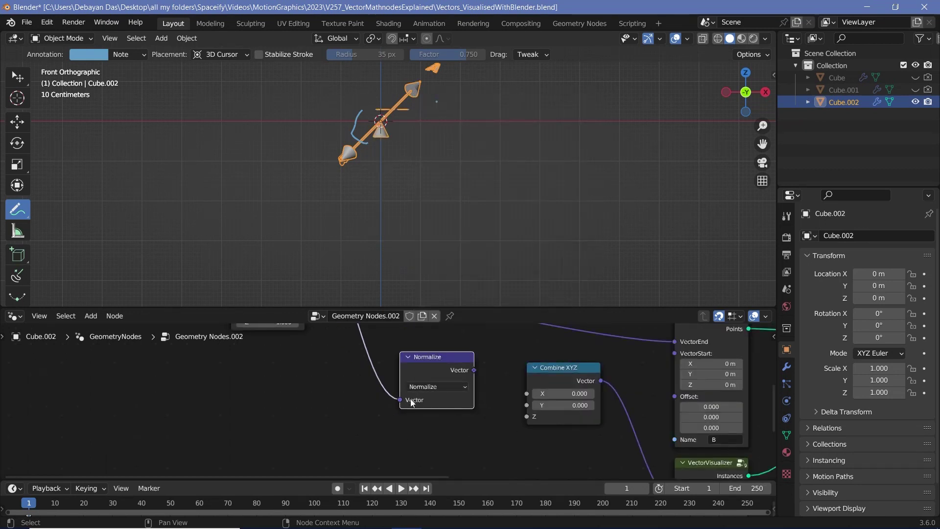
{"action": "middle_click_drag", "start_coordinate": [410, 399], "coordinate": [462, 436]}
{"action": "left_click_drag", "start_coordinate": [527, 403], "coordinate": [725, 404]}
{"action": "middle_click_drag", "start_coordinate": [618, 414], "coordinate": [603, 437]}
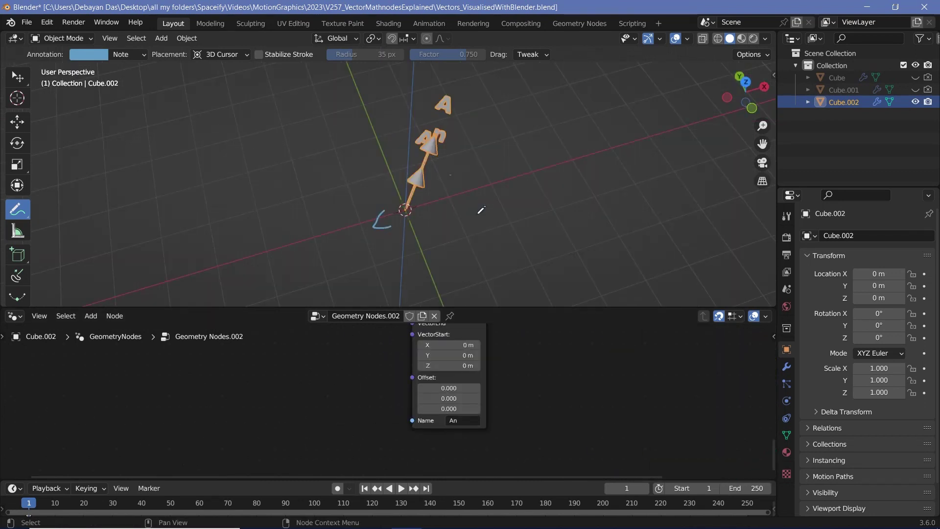
Trace the length of arrow A in front view with an annotation stroke and handwrite √2 beside it
{"action": "middle_click_drag", "start_coordinate": [481, 210], "coordinate": [439, 118]}
{"action": "scroll", "coordinate": [439, 118], "scroll_direction": "up", "scroll_amount": 3}
{"action": "middle_click_drag", "start_coordinate": [364, 398], "coordinate": [578, 357]}
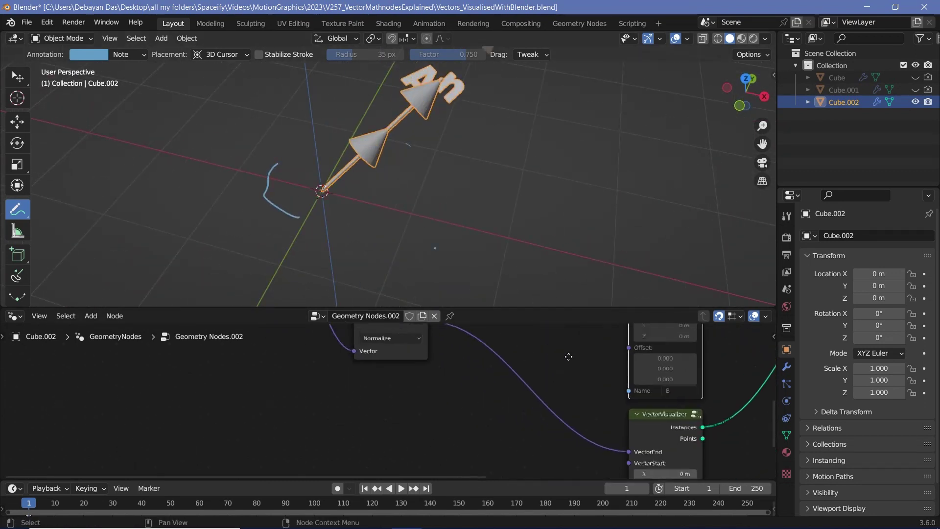
{"action": "middle_click_drag", "start_coordinate": [463, 354], "coordinate": [510, 445]}
{"action": "left_click", "coordinate": [433, 413]}
{"action": "middle_click_drag", "start_coordinate": [439, 176], "coordinate": [422, 196]}
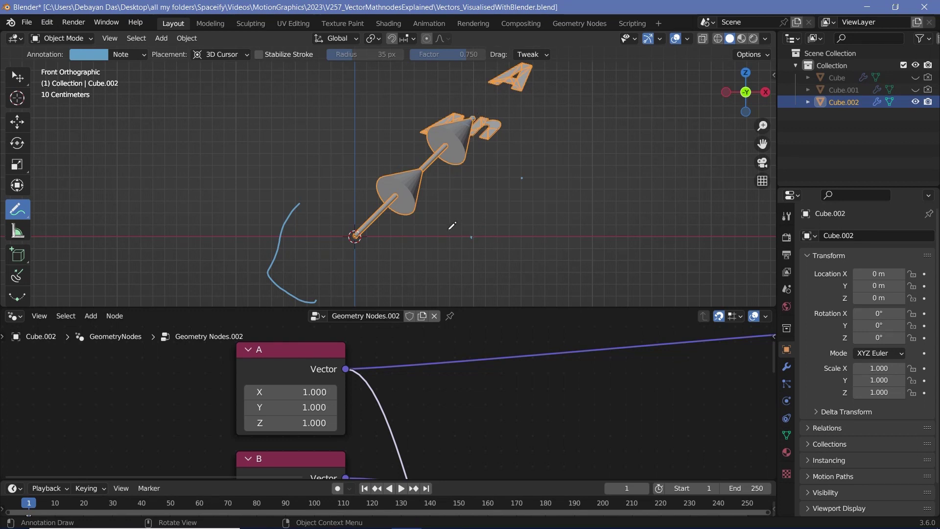
{"action": "left_click_drag", "start_coordinate": [469, 114], "coordinate": [341, 250]}
{"action": "mouse_move", "coordinate": [258, 132]}
{"action": "left_mouse_down"}
{"action": "mouse_move", "coordinate": [295, 69]}
{"action": "mouse_move", "coordinate": [330, 100]}
{"action": "left_mouse_up"}
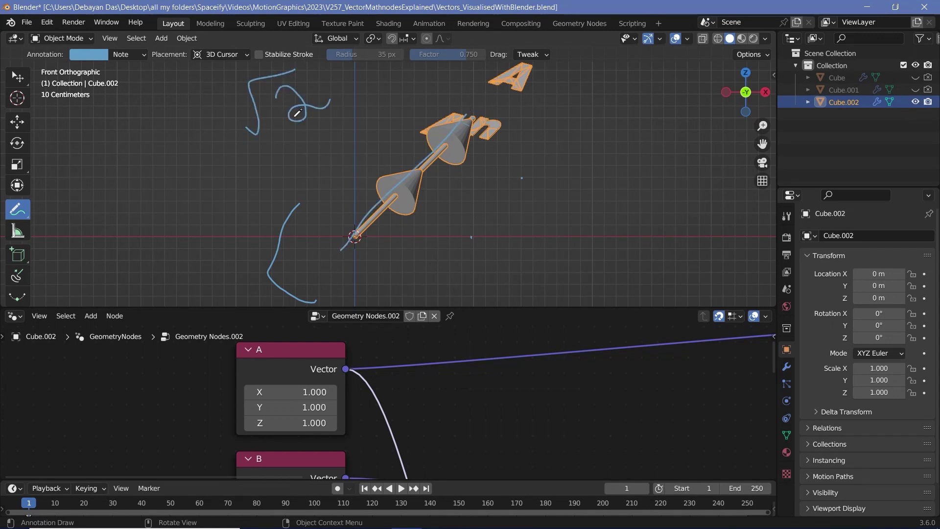
Undo the √2 note and the latest annotation strokes
{"action": "key", "text": "ctrl+z"}
{"action": "key", "text": "ctrl+z"}
{"action": "key", "text": "ctrl+z"}
{"action": "key", "text": "ctrl+z"}
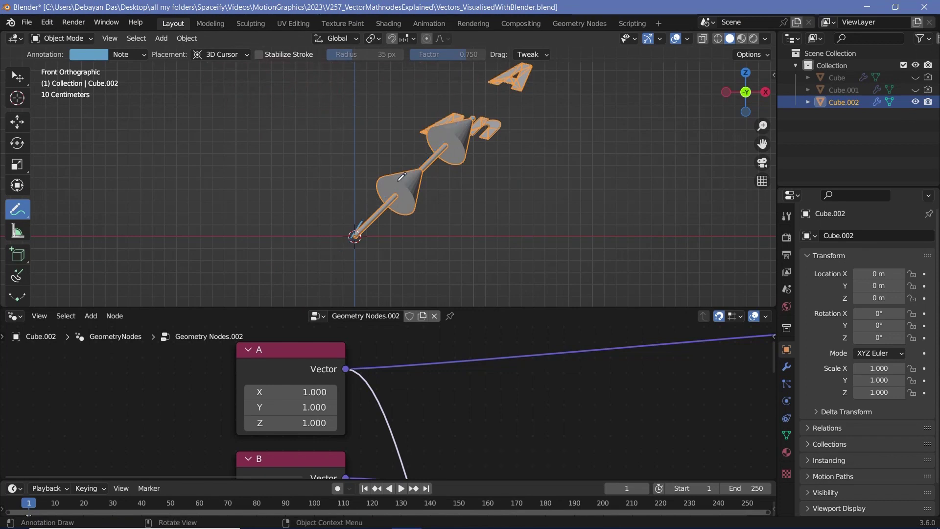
Circle the normalized arrow, with tick marks at one unit on the X and Z axes, and erase these annotations
{"action": "mouse_move", "coordinate": [427, 163]}
{"action": "left_mouse_down"}
{"action": "mouse_move", "coordinate": [363, 188]}
{"action": "mouse_move", "coordinate": [410, 245]}
{"action": "mouse_move", "coordinate": [432, 183]}
{"action": "mouse_move", "coordinate": [423, 165]}
{"action": "left_mouse_up"}
{"action": "left_click_drag", "start_coordinate": [466, 224], "coordinate": [473, 253]}
{"action": "left_click_drag", "start_coordinate": [346, 117], "coordinate": [373, 122]}
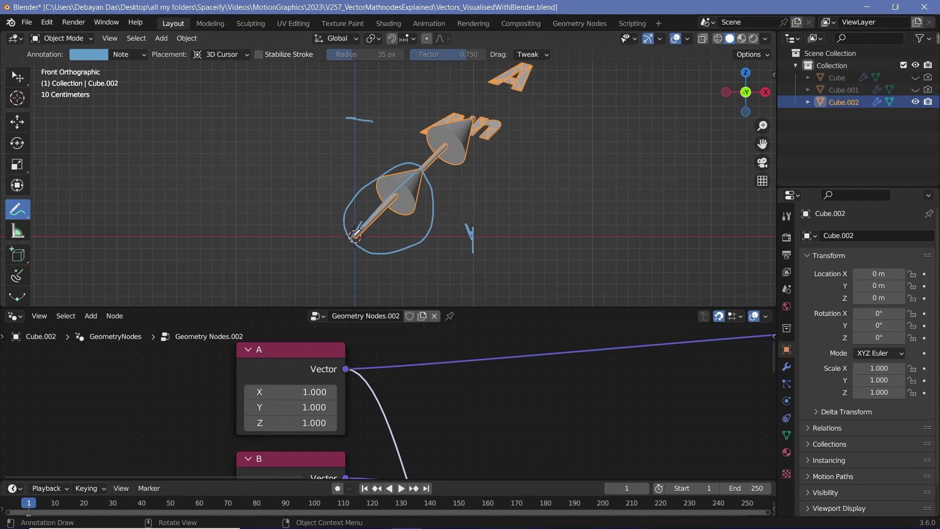
{"action": "left_click_drag", "start_coordinate": [465, 210], "coordinate": [397, 245], "text": "ctrl"}
{"action": "left_click_drag", "start_coordinate": [375, 129], "coordinate": [338, 105], "text": "ctrl"}
Set all three components of vector A to 0.34
{"action": "middle_click_drag", "start_coordinate": [397, 407], "coordinate": [443, 391]}
{"action": "scroll", "coordinate": [443, 390], "scroll_direction": "up", "scroll_amount": 5}
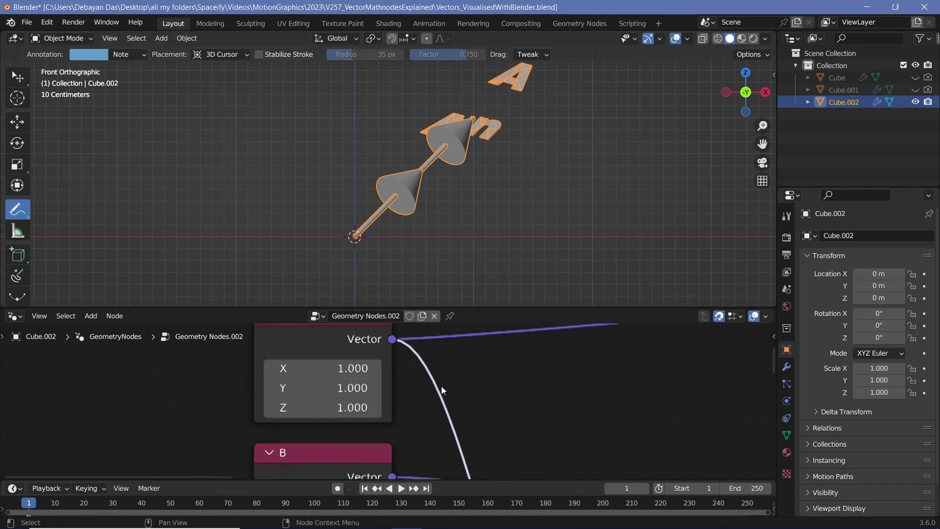
{"action": "scroll", "coordinate": [338, 364], "scroll_direction": "down", "scroll_amount": 5}
{"action": "left_click_drag", "start_coordinate": [338, 375], "coordinate": [390, 333]}
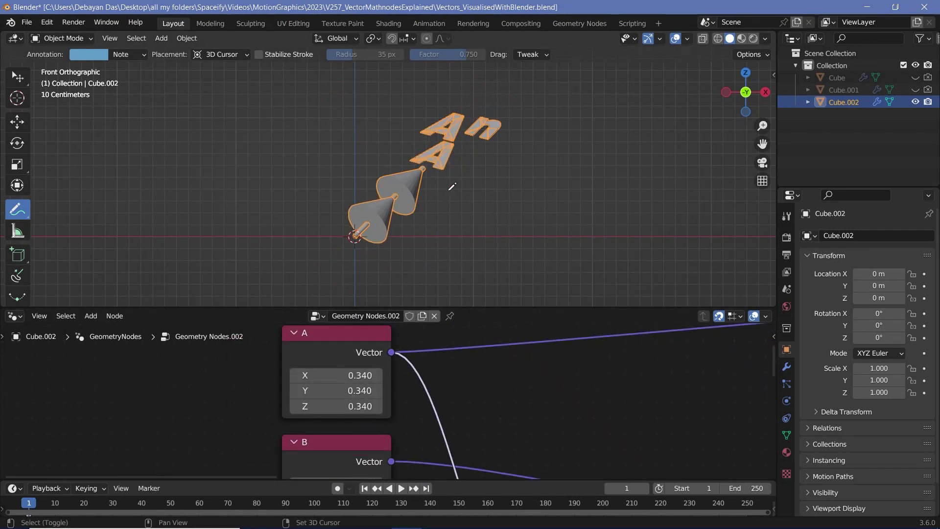
Set vector A's X to 2.34, Z to 1.44 and Y to 3.54
{"action": "left_click", "coordinate": [343, 375]}
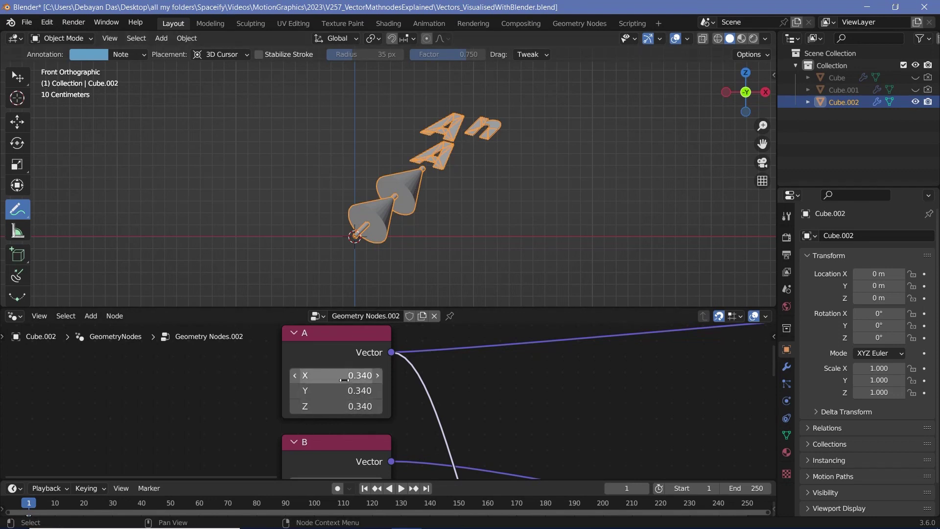
{"action": "type", "text": "2.34"}
{"action": "key", "text": "Return"}
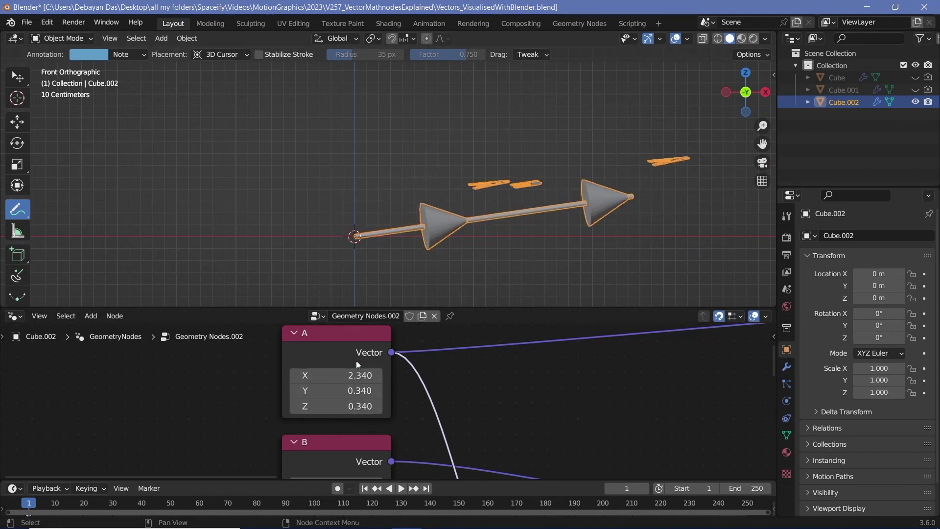
{"action": "left_click", "coordinate": [343, 406]}
{"action": "type", "text": "5.04"}
{"action": "key", "text": "Return"}
{"action": "mouse_move", "coordinate": [343, 406]}
{"action": "left_mouse_down"}
{"action": "mouse_move", "coordinate": [273, 406]}
{"action": "mouse_move", "coordinate": [326, 406]}
{"action": "left_mouse_up"}
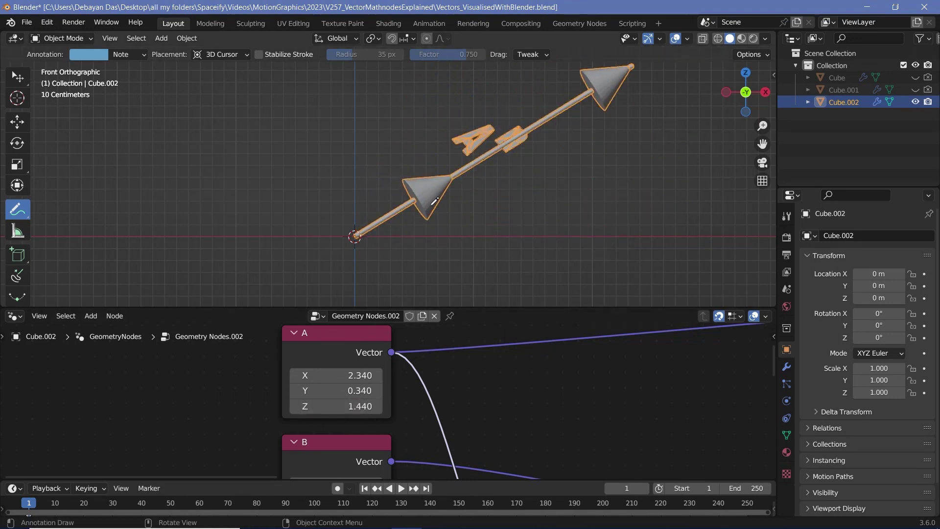
{"action": "left_click_drag", "start_coordinate": [377, 390], "coordinate": [407, 390]}
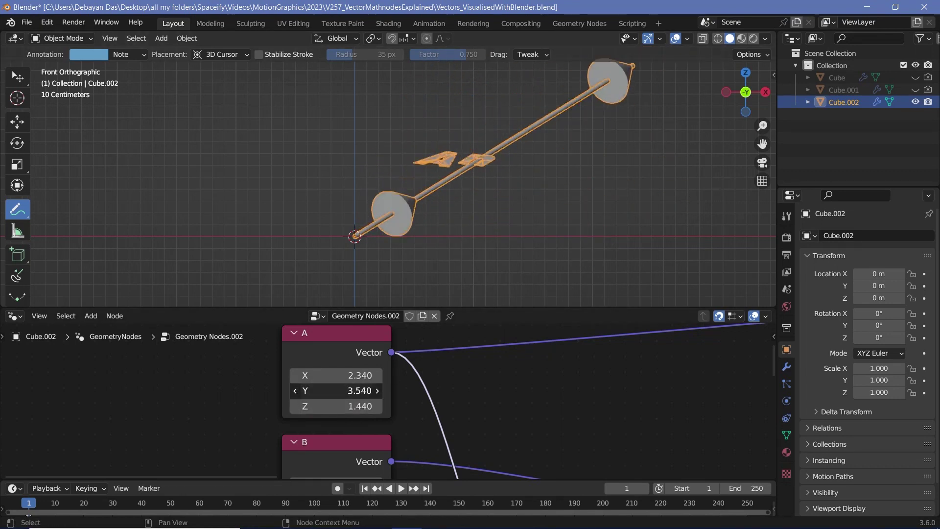
Set vector A to X 2.14, Y 3.34 and Z 0.44
{"action": "middle_click_drag", "start_coordinate": [426, 206], "coordinate": [396, 248]}
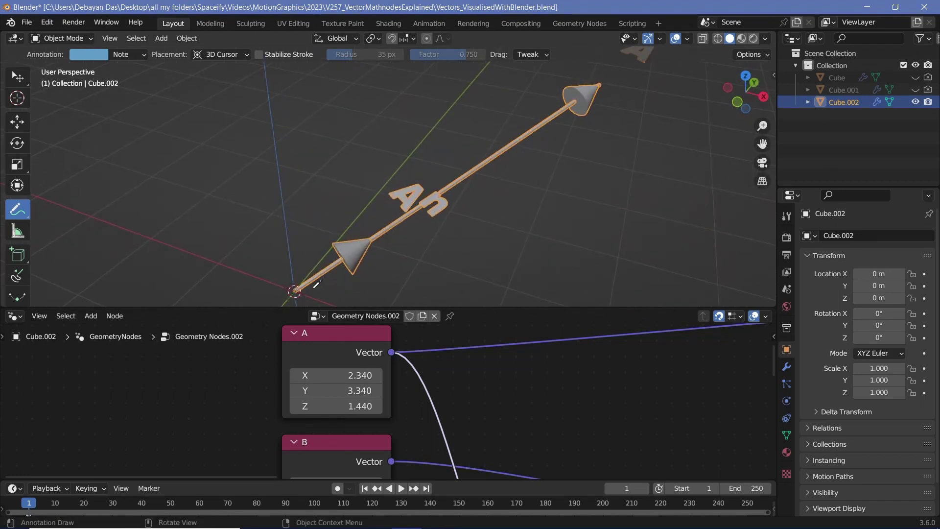
{"action": "scroll", "coordinate": [397, 230], "scroll_direction": "down", "scroll_amount": 2}
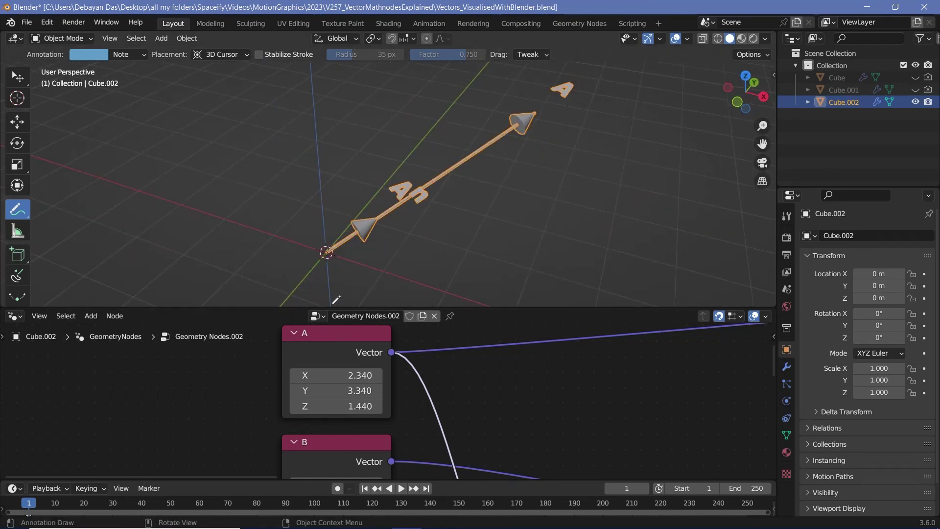
{"action": "mouse_move", "coordinate": [337, 375]}
{"action": "left_mouse_down"}
{"action": "mouse_move", "coordinate": [274, 375]}
{"action": "mouse_move", "coordinate": [372, 375]}
{"action": "mouse_move", "coordinate": [343, 375]}
{"action": "left_mouse_up"}
{"action": "left_click_drag", "start_coordinate": [358, 407], "coordinate": [338, 407]}
{"action": "scroll", "coordinate": [465, 384], "scroll_direction": "down", "scroll_amount": 5}
{"action": "middle_click_drag", "start_coordinate": [466, 385], "coordinate": [460, 362]}
{"action": "left_click", "coordinate": [364, 418]}
{"action": "left_click", "coordinate": [368, 346]}
{"action": "middle_click_drag", "start_coordinate": [482, 405], "coordinate": [530, 392]}
{"action": "left_click", "coordinate": [536, 372]}
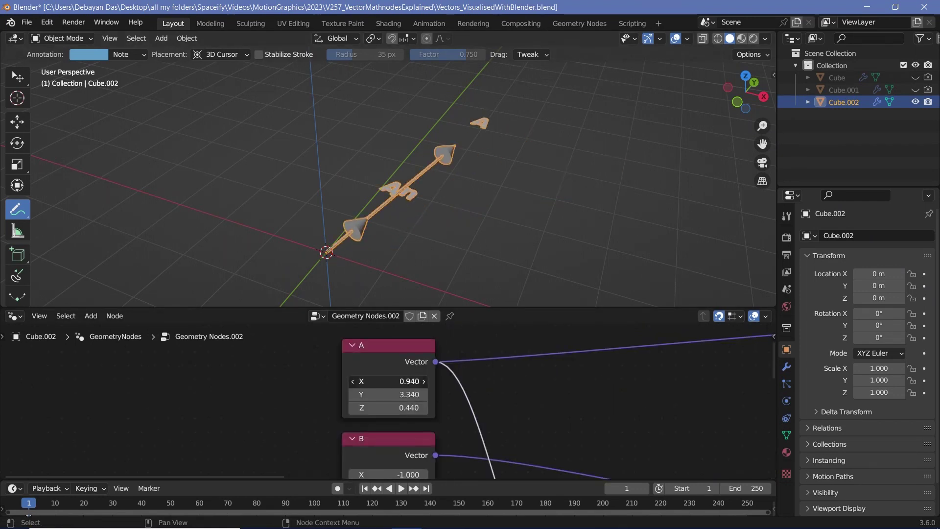
{"action": "left_click_drag", "start_coordinate": [409, 381], "coordinate": [392, 381]}
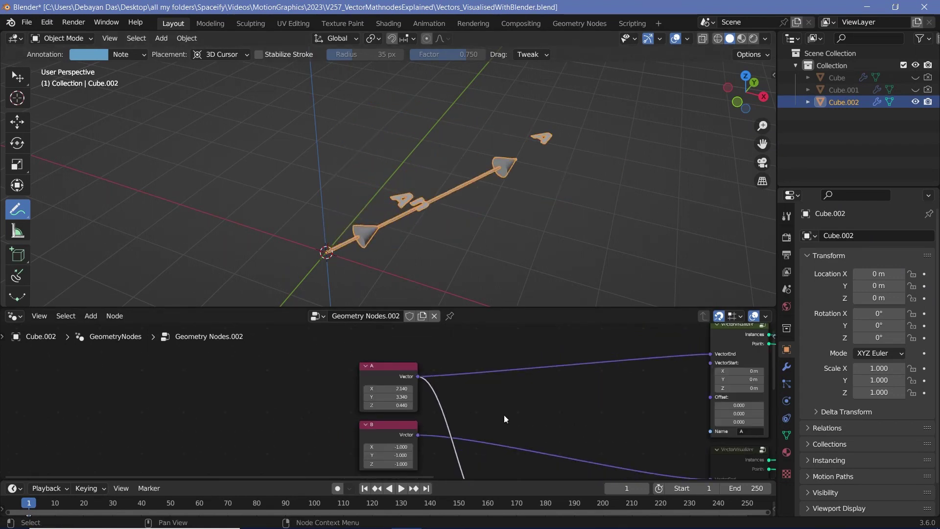
Switch the Normalize node's operation to Scale and set its scale factor to 1.7
{"action": "scroll", "coordinate": [478, 428], "scroll_direction": "up", "scroll_amount": 3}
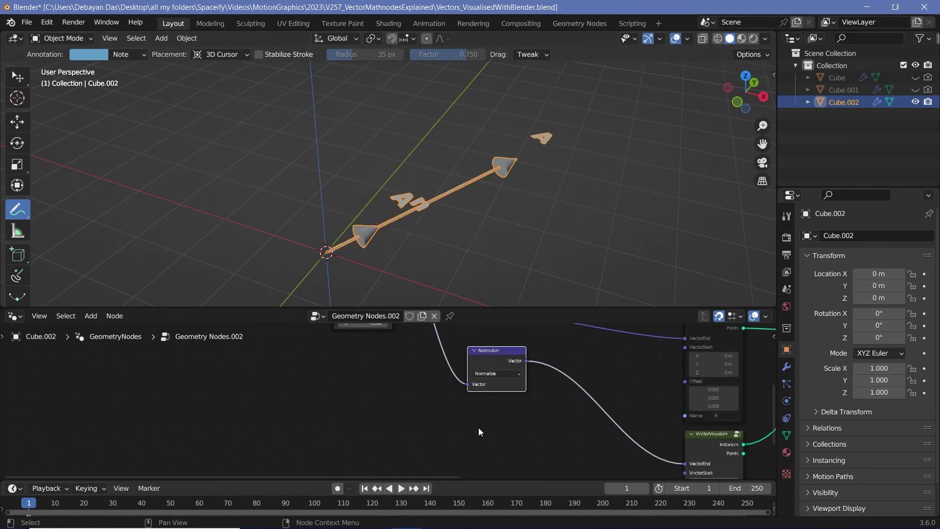
{"action": "left_click", "coordinate": [521, 394]}
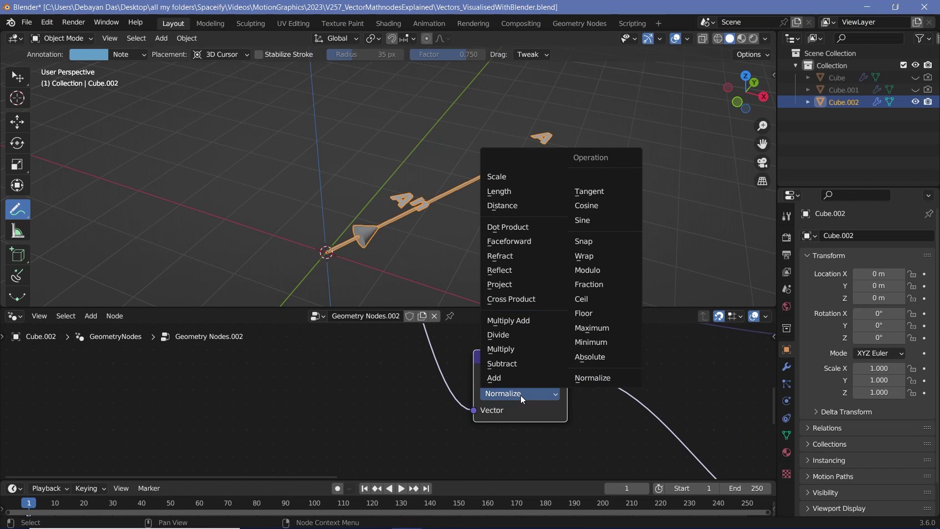
{"action": "left_click", "coordinate": [504, 174]}
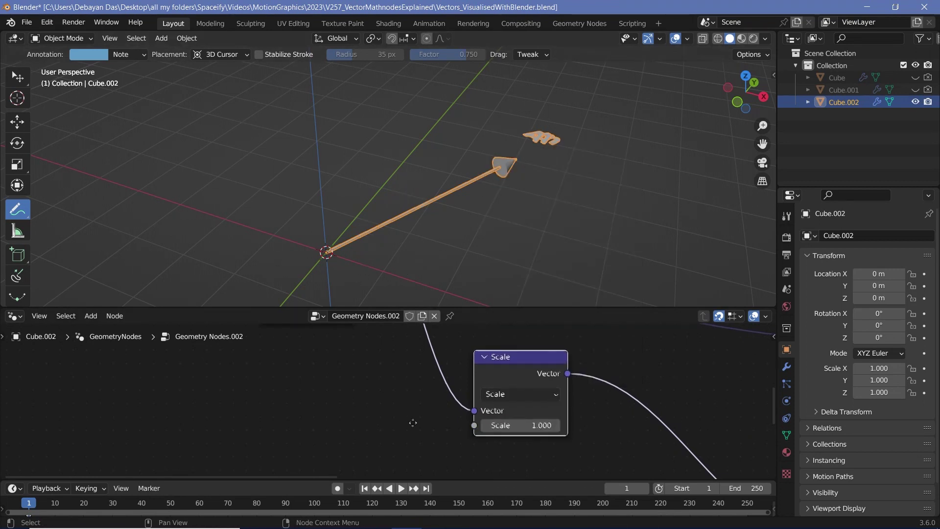
{"action": "middle_click_drag", "start_coordinate": [413, 422], "coordinate": [466, 464]}
{"action": "middle_click_drag", "start_coordinate": [567, 436], "coordinate": [529, 379]}
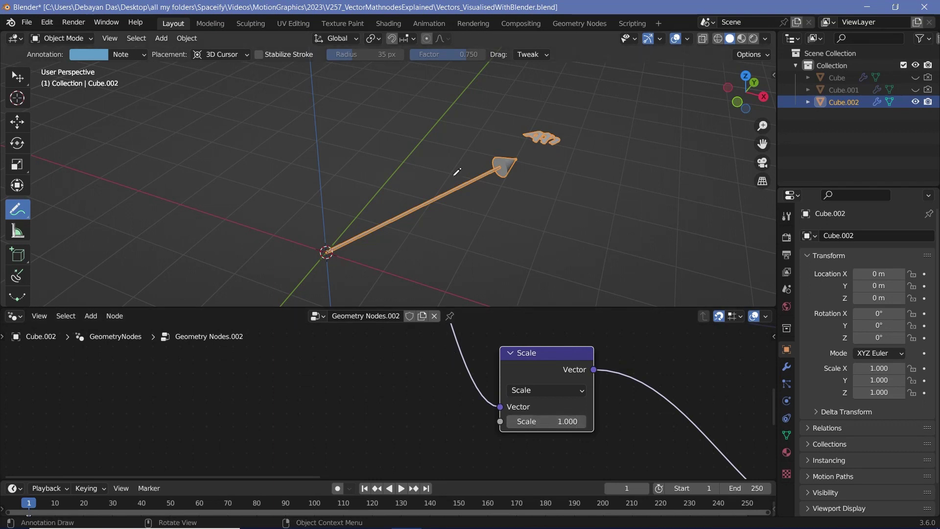
{"action": "left_click_drag", "start_coordinate": [538, 423], "coordinate": [575, 423]}
{"action": "middle_click_drag", "start_coordinate": [542, 424], "coordinate": [371, 387]}
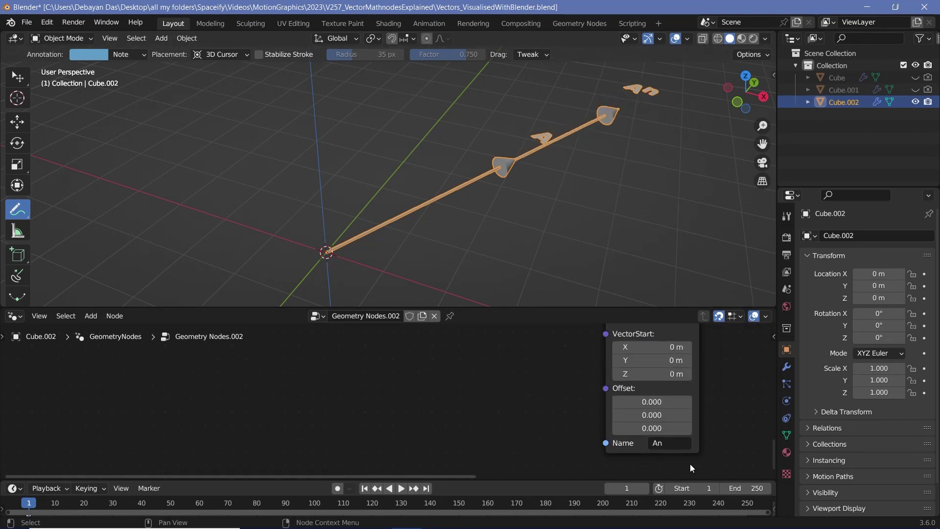
Rename the label of the scaled vector's VectorVisualizer to As
{"action": "double_click", "coordinate": [675, 444]}
{"action": "key", "text": "BackSpace"}
{"action": "type", "text": "s"}
{"action": "key", "text": "Return"}
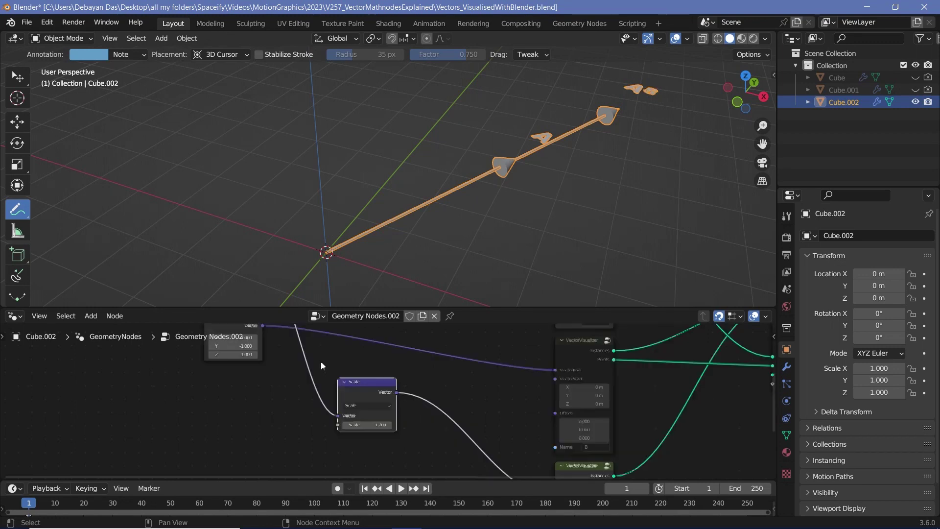
Set vector A to X 1.24, Y 3.64 and Z 1.54
{"action": "middle_click_drag", "start_coordinate": [321, 361], "coordinate": [414, 456]}
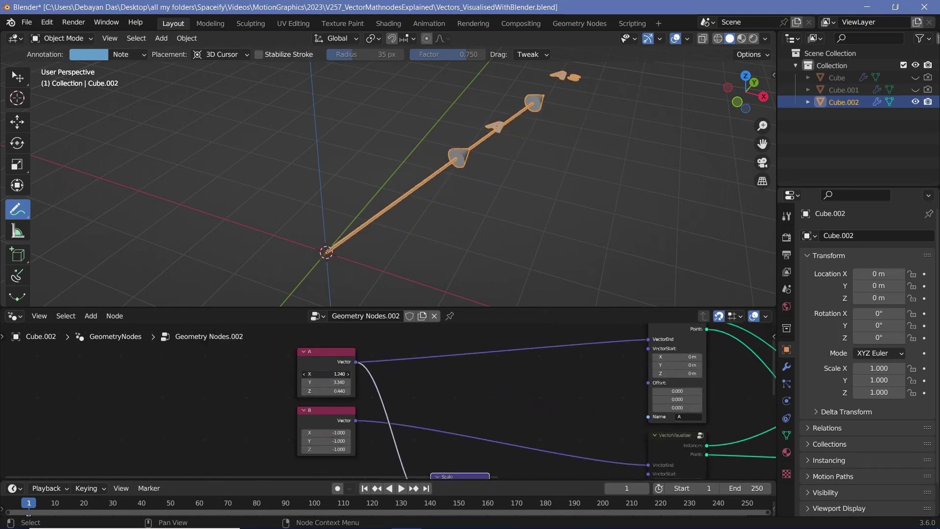
{"action": "middle_click_drag", "start_coordinate": [368, 243], "coordinate": [329, 217]}
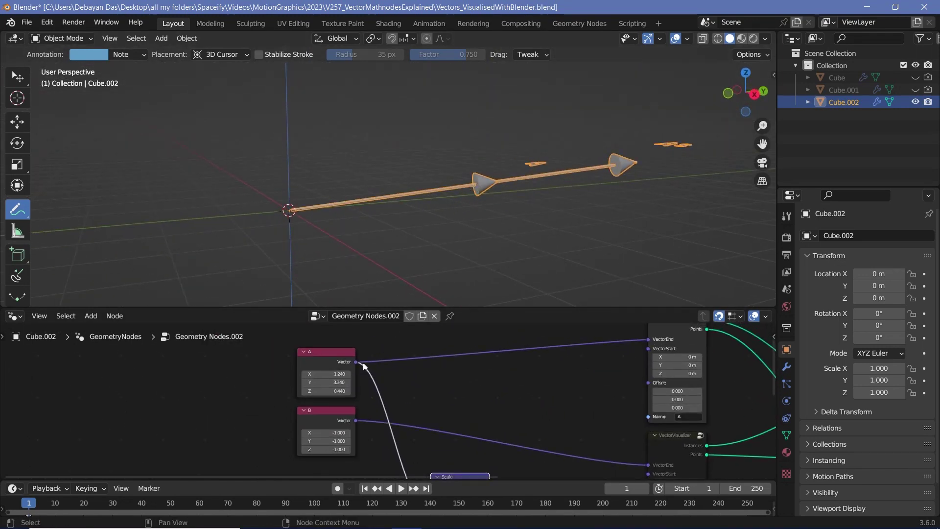
{"action": "mouse_move", "coordinate": [340, 382]}
{"action": "left_mouse_down"}
{"action": "mouse_move", "coordinate": [324, 383]}
{"action": "mouse_move", "coordinate": [344, 391]}
{"action": "left_mouse_up"}
{"action": "scroll", "coordinate": [607, 82], "scroll_direction": "down", "scroll_amount": 1}
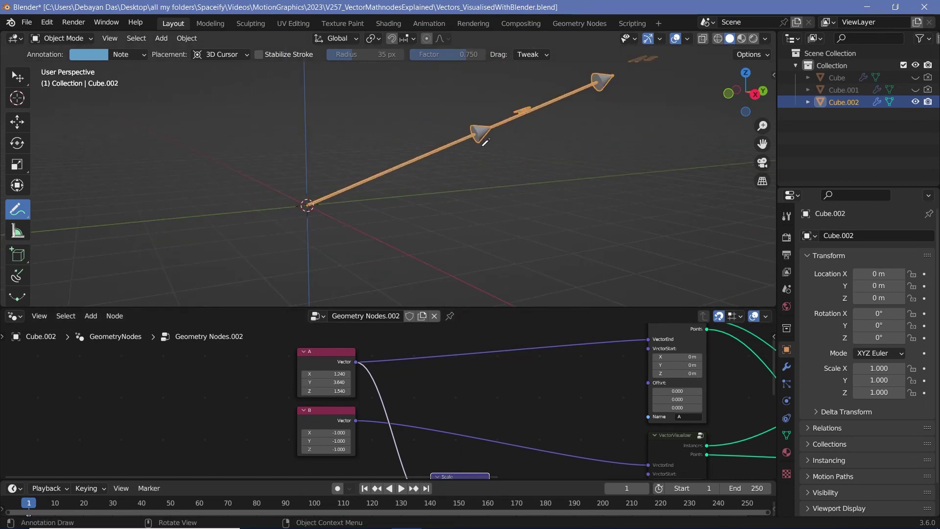
Set the Scale node's factor to 0.5, and raise it to 1.2 after shifting the node slightly
{"action": "middle_click_drag", "start_coordinate": [482, 392], "coordinate": [466, 319]}
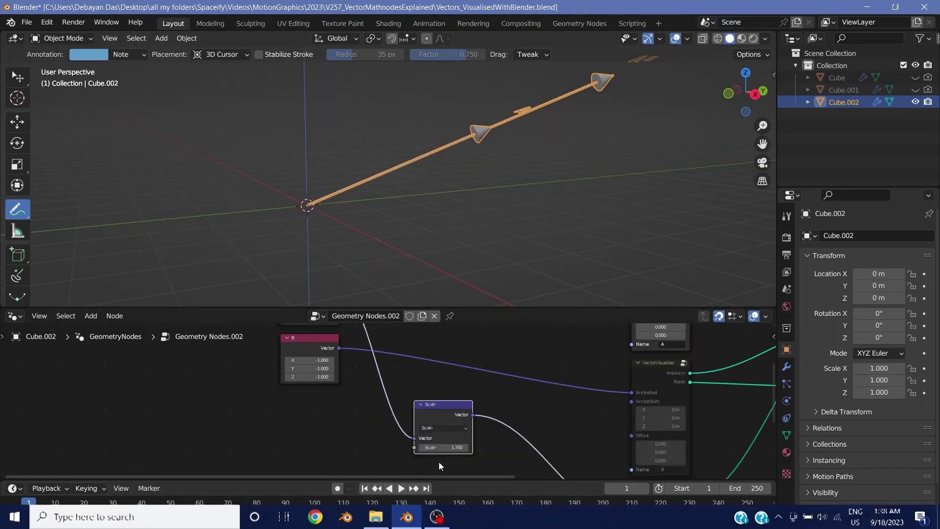
{"action": "mouse_move", "coordinate": [445, 448]}
{"action": "left_mouse_down"}
{"action": "mouse_move", "coordinate": [436, 448]}
{"action": "mouse_move", "coordinate": [463, 447]}
{"action": "mouse_move", "coordinate": [433, 448]}
{"action": "left_mouse_up"}
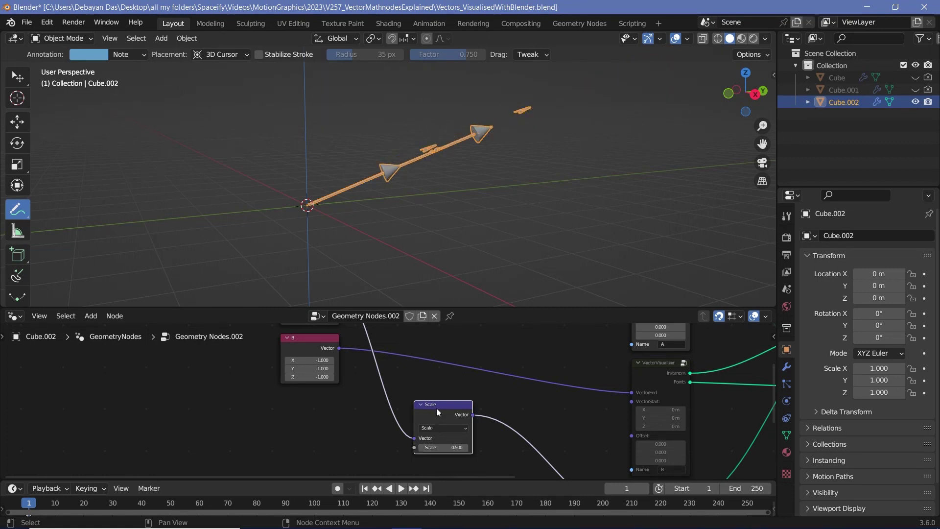
{"action": "left_click_drag", "start_coordinate": [438, 411], "coordinate": [454, 420]}
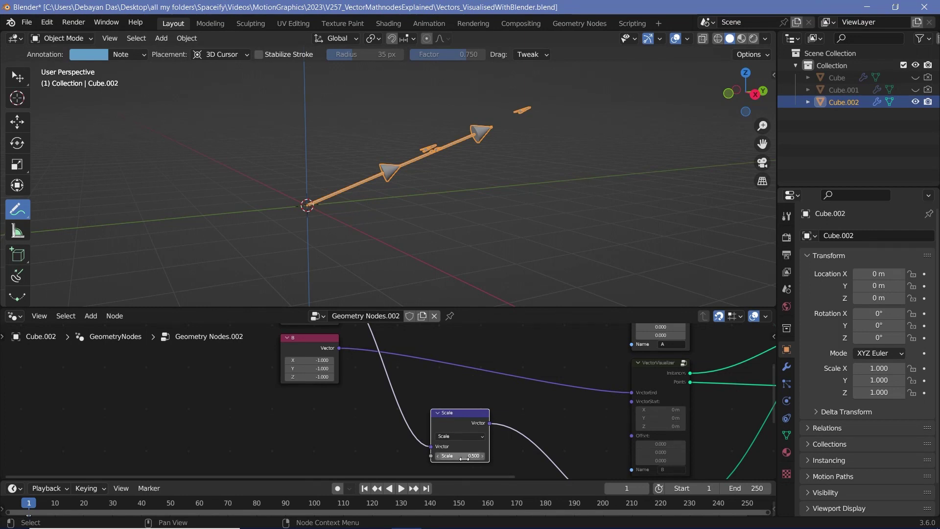
{"action": "mouse_move", "coordinate": [458, 456]}
{"action": "left_mouse_down"}
{"action": "mouse_move", "coordinate": [480, 456]}
{"action": "mouse_move", "coordinate": [465, 456]}
{"action": "left_mouse_up"}
Adjust vector A's components so that its arrow points lower, closer to the ground plane
{"action": "middle_click_drag", "start_coordinate": [389, 425], "coordinate": [443, 334]}
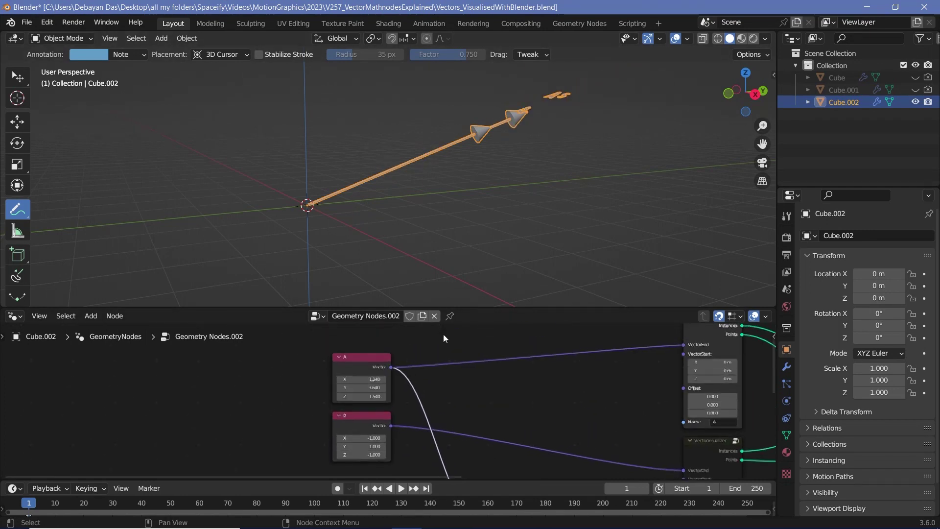
{"action": "scroll", "coordinate": [431, 284], "scroll_direction": "up", "scroll_amount": 2}
{"action": "mouse_move", "coordinate": [366, 373]}
{"action": "left_mouse_down"}
{"action": "mouse_move", "coordinate": [345, 388]}
{"action": "mouse_move", "coordinate": [361, 388]}
{"action": "left_mouse_up"}
{"action": "mouse_move", "coordinate": [359, 396]}
{"action": "left_mouse_down"}
{"action": "mouse_move", "coordinate": [374, 397]}
{"action": "mouse_move", "coordinate": [353, 396]}
{"action": "left_mouse_up"}
Insert a Normalize node between vector A and the Scale node, and set the scale factor to 3
{"action": "middle_click_drag", "start_coordinate": [573, 414], "coordinate": [547, 302]}
{"action": "left_click", "coordinate": [485, 402]}
{"action": "left_click", "coordinate": [488, 388]}
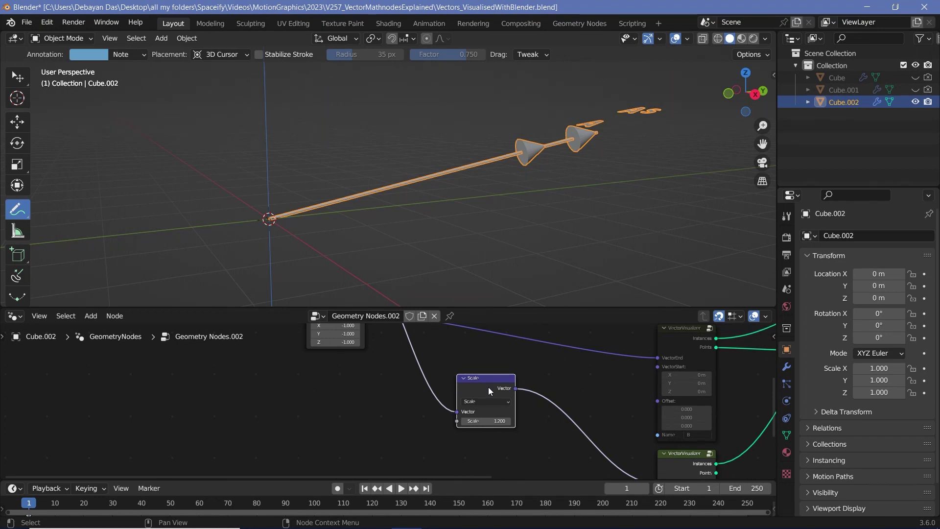
{"action": "middle_click_drag", "start_coordinate": [489, 387], "coordinate": [539, 393]}
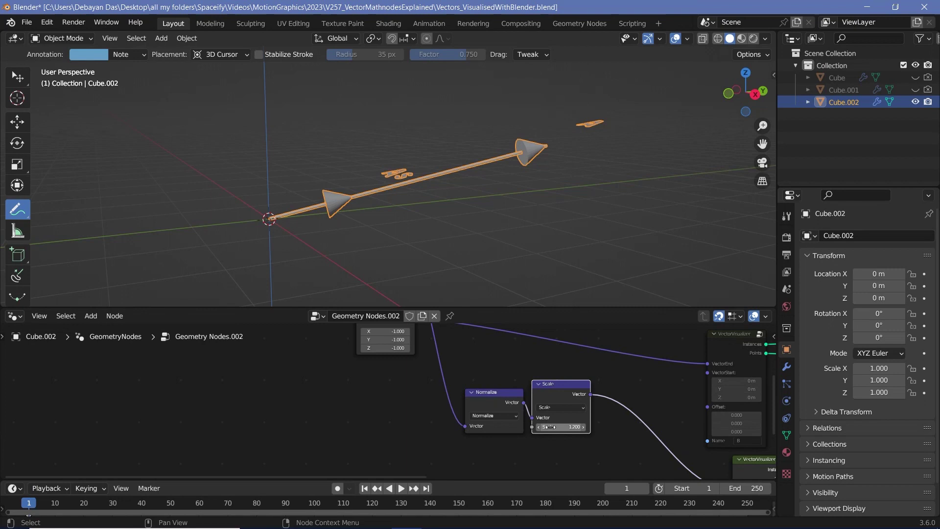
{"action": "left_click", "coordinate": [549, 426]}
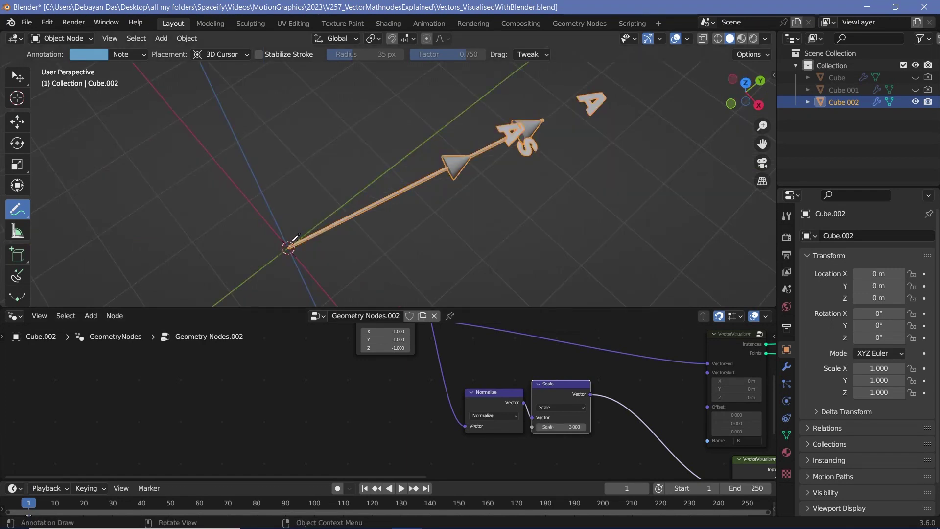
Annotate the scaled arrow with a double-headed line along its length and the number 3 beside it
{"action": "left_click_drag", "start_coordinate": [289, 246], "coordinate": [468, 175]}
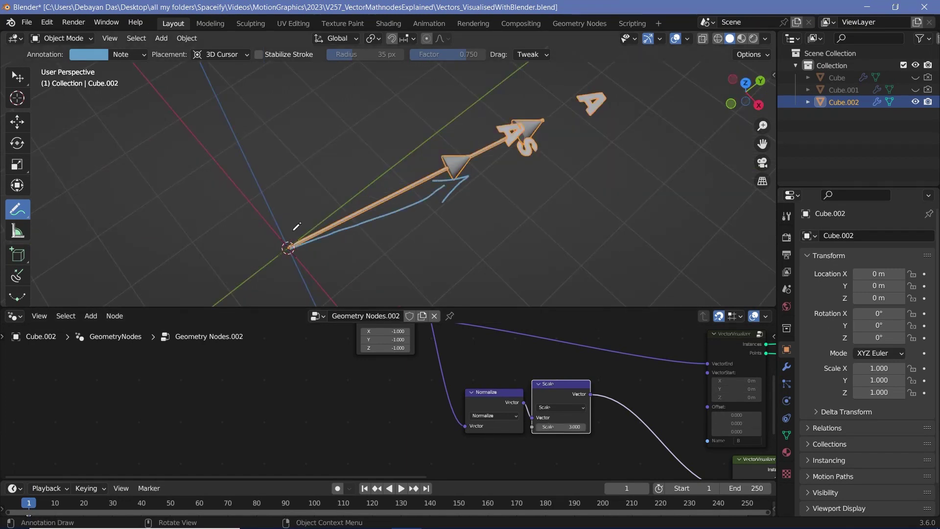
{"action": "mouse_move", "coordinate": [365, 238]}
{"action": "left_mouse_down"}
{"action": "mouse_move", "coordinate": [408, 258]}
{"action": "mouse_move", "coordinate": [376, 278]}
{"action": "left_mouse_up"}
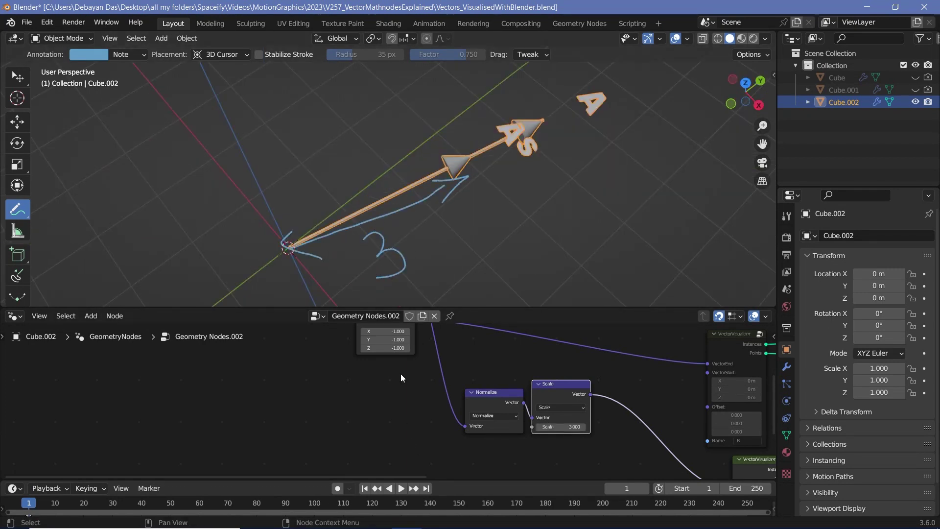
Set vector A to X 2.84, Y 3.84 and Z 0.94
{"action": "middle_click_drag", "start_coordinate": [400, 374], "coordinate": [410, 494]}
{"action": "left_click_drag", "start_coordinate": [389, 393], "coordinate": [410, 392]}
Replace the Normalize and Scale nodes with a Vector Math node set to Length, and feed vector A into it
{"action": "scroll", "coordinate": [436, 406], "scroll_direction": "down", "scroll_amount": 4}
{"action": "middle_click_drag", "start_coordinate": [436, 407], "coordinate": [417, 384]}
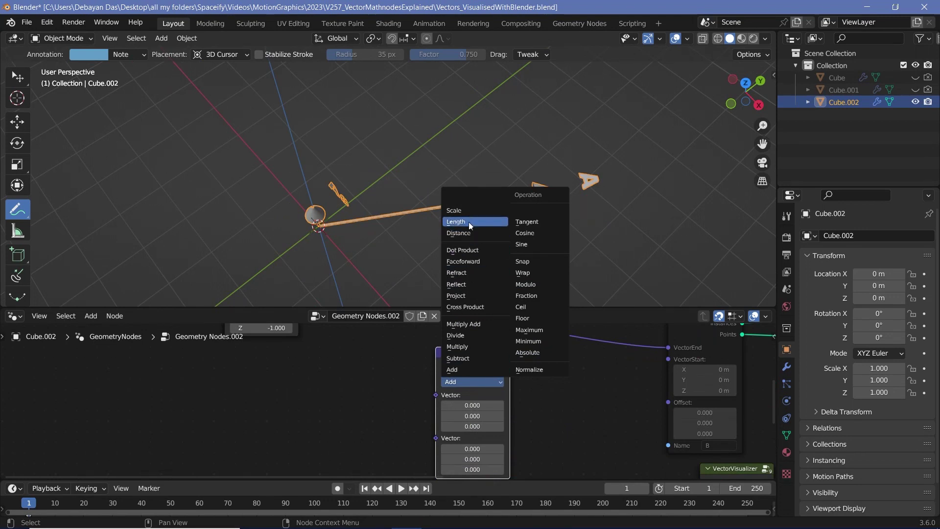
{"action": "left_click", "coordinate": [469, 222]}
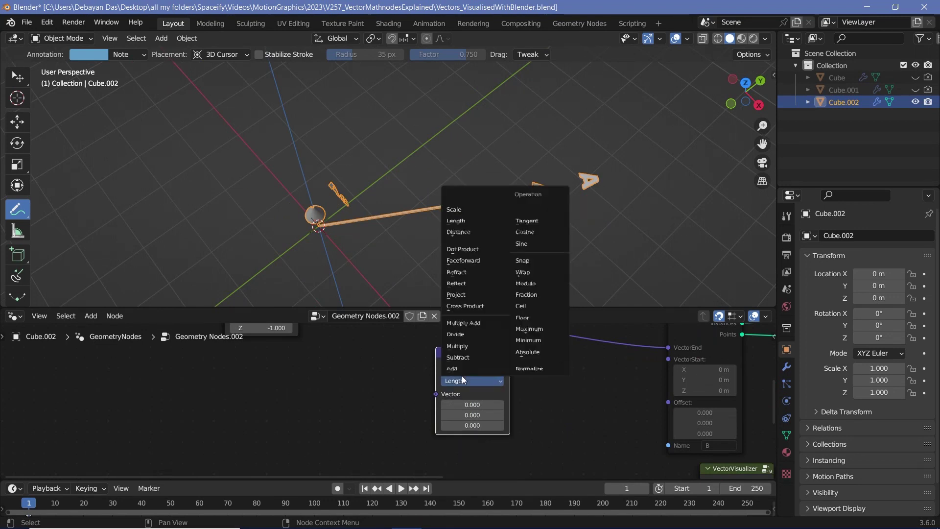
{"action": "scroll", "coordinate": [395, 370], "scroll_direction": "down", "scroll_amount": 6}
{"action": "middle_click_drag", "start_coordinate": [382, 378], "coordinate": [423, 459]}
{"action": "scroll", "coordinate": [384, 399], "scroll_direction": "up", "scroll_amount": 3}
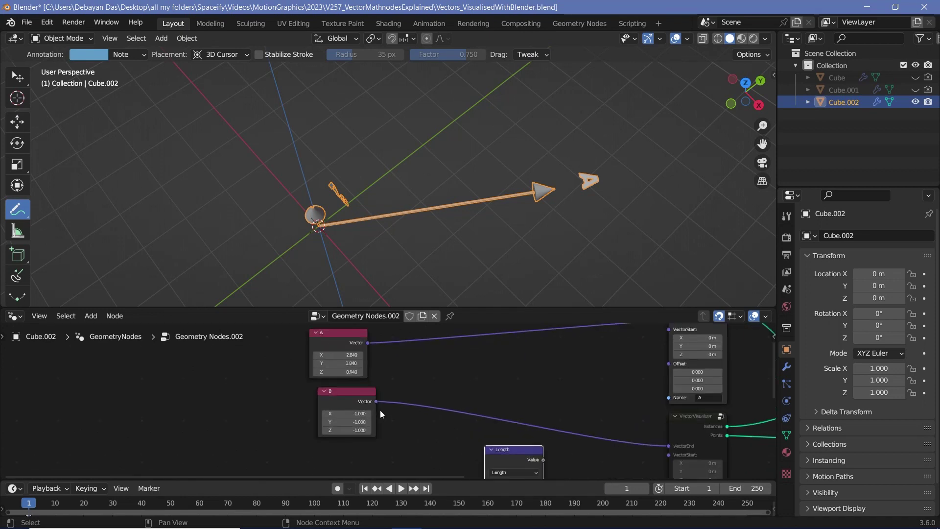
{"action": "left_click_drag", "start_coordinate": [368, 343], "coordinate": [484, 439]}
Connect the Length value to the As visualizer's VectorEnd through a Combine XYZ node, using its Z input
{"action": "scroll", "coordinate": [513, 421], "scroll_direction": "up", "scroll_amount": 5}
{"action": "middle_click_drag", "start_coordinate": [513, 421], "coordinate": [404, 404]}
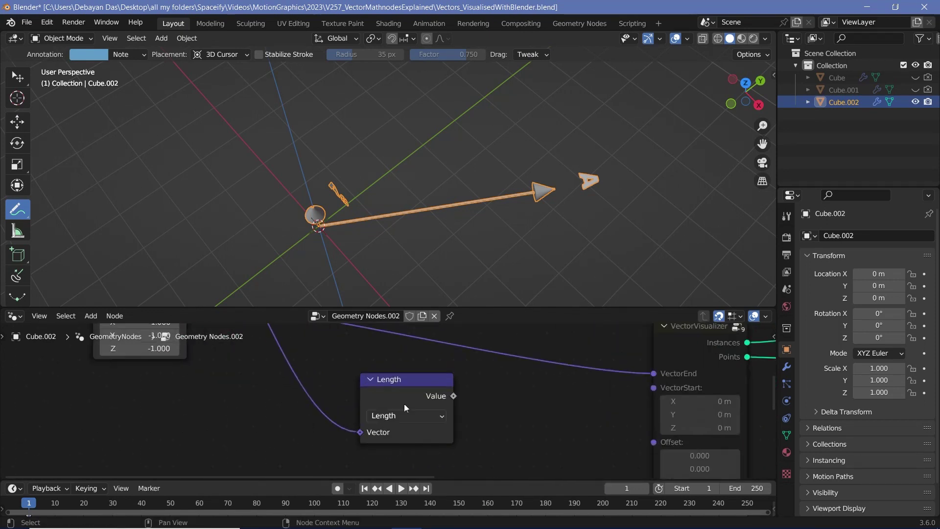
{"action": "scroll", "coordinate": [404, 408], "scroll_direction": "up", "scroll_amount": 2}
{"action": "left_click_drag", "start_coordinate": [473, 394], "coordinate": [726, 433]}
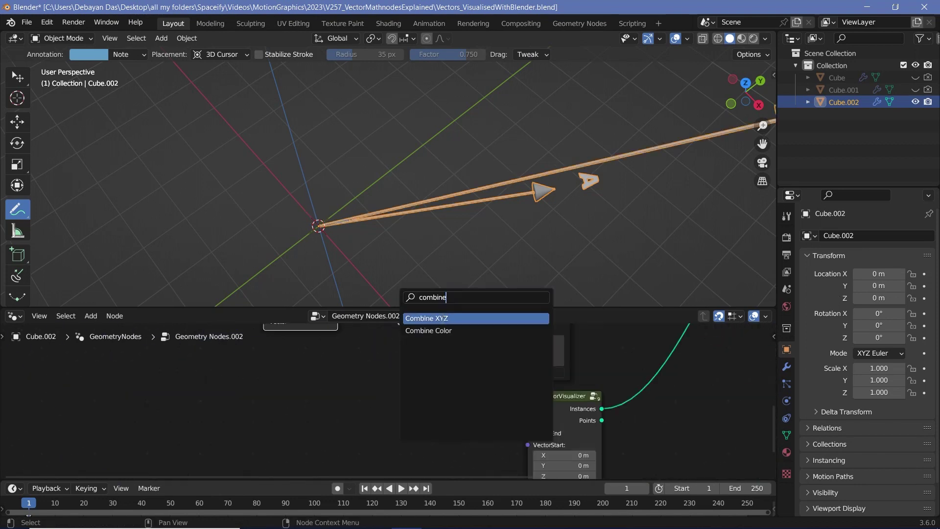
{"action": "key", "text": "Return"}
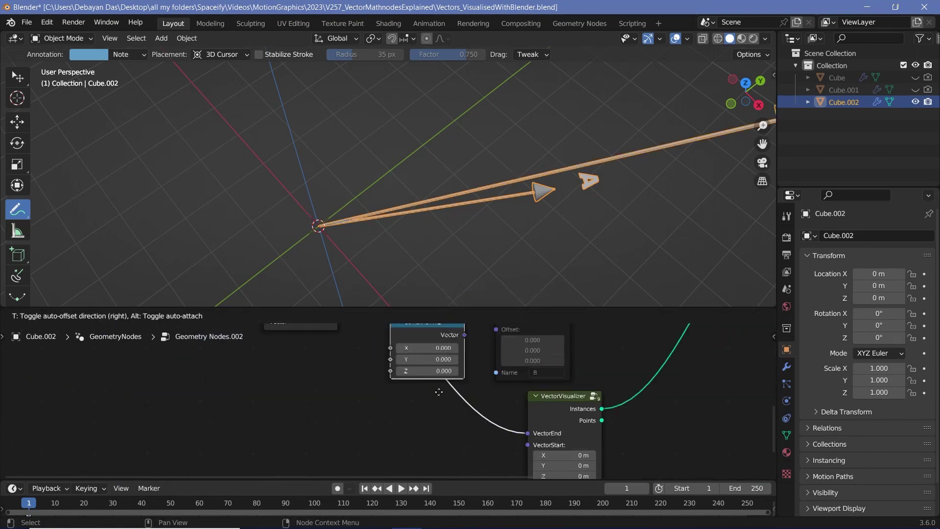
{"action": "left_click", "coordinate": [450, 421]}
{"action": "left_click_drag", "start_coordinate": [400, 379], "coordinate": [401, 401]}
Examine the vertical length arrow next to arrow A from the front and in perspective, along with vector A's component values
{"action": "middle_click_drag", "start_coordinate": [386, 188], "coordinate": [448, 156]}
{"action": "scroll", "coordinate": [448, 156], "scroll_direction": "down", "scroll_amount": 5}
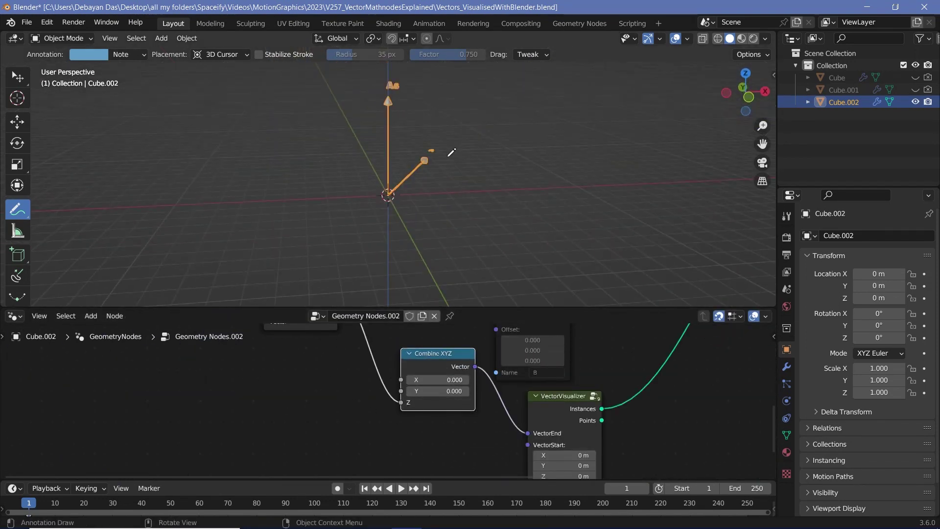
{"action": "key", "text": "KP_1"}
{"action": "scroll", "coordinate": [448, 153], "scroll_direction": "up", "scroll_amount": 4}
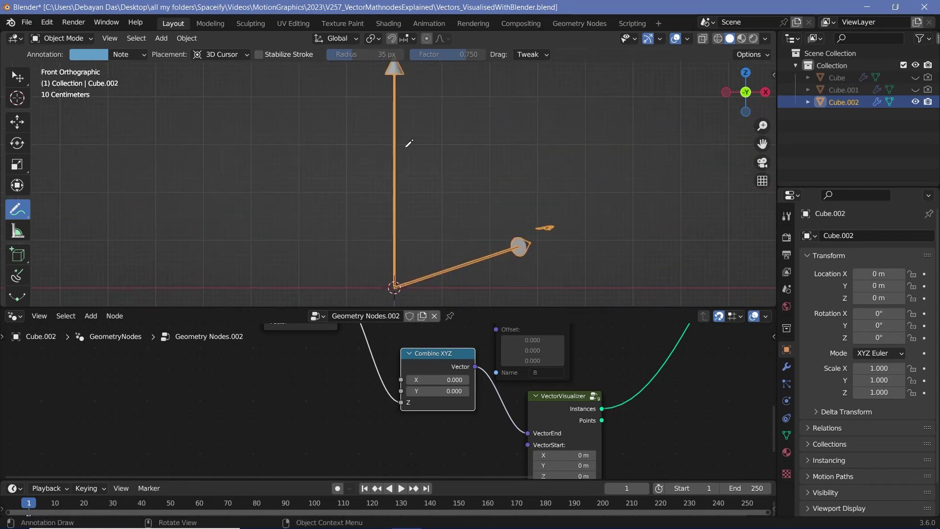
{"action": "middle_click_drag", "start_coordinate": [416, 174], "coordinate": [413, 204], "text": "shift"}
{"action": "middle_click_drag", "start_coordinate": [519, 216], "coordinate": [498, 279]}
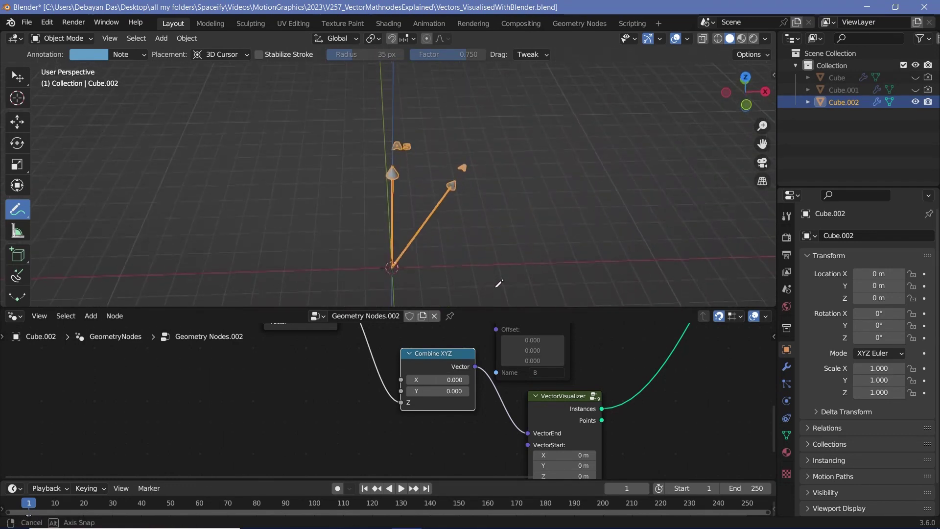
{"action": "middle_click_drag", "start_coordinate": [266, 404], "coordinate": [395, 380]}
{"action": "scroll", "coordinate": [395, 355], "scroll_direction": "up", "scroll_amount": 4}
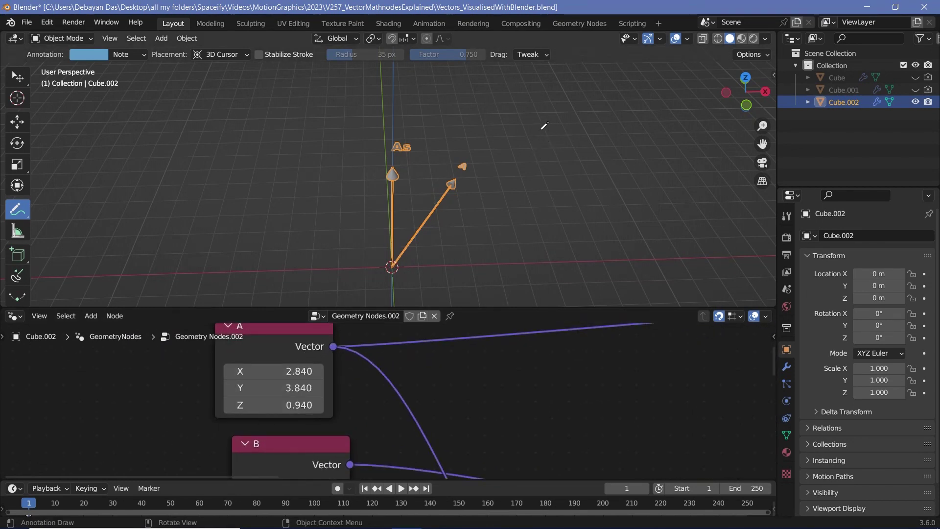
Write the length formula √(x²+y²+z²) beside the arrows and sketch a right triangle below it with braces along its hypotenuse and base
{"action": "mouse_move", "coordinate": [517, 145]}
{"action": "left_mouse_down"}
{"action": "mouse_move", "coordinate": [535, 115]}
{"action": "mouse_move", "coordinate": [657, 104]}
{"action": "left_mouse_up"}
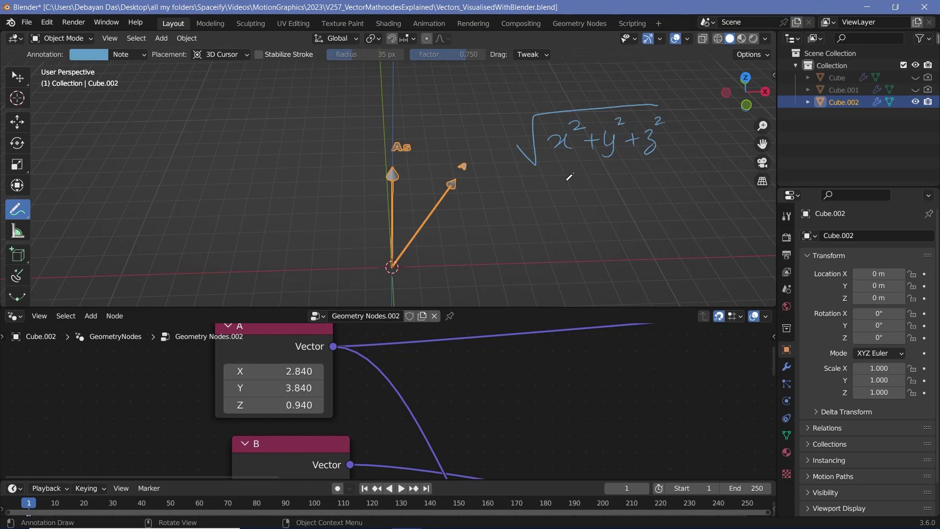
{"action": "mouse_move", "coordinate": [580, 260]}
{"action": "left_mouse_down"}
{"action": "mouse_move", "coordinate": [511, 265]}
{"action": "mouse_move", "coordinate": [601, 258]}
{"action": "left_mouse_up"}
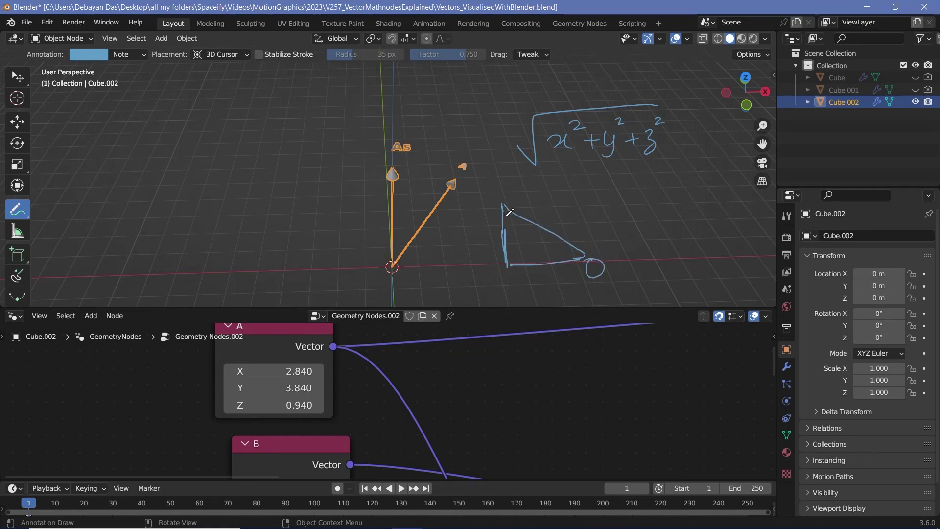
{"action": "mouse_move", "coordinate": [516, 200]}
{"action": "left_mouse_down"}
{"action": "mouse_move", "coordinate": [562, 205]}
{"action": "mouse_move", "coordinate": [588, 240]}
{"action": "left_mouse_up"}
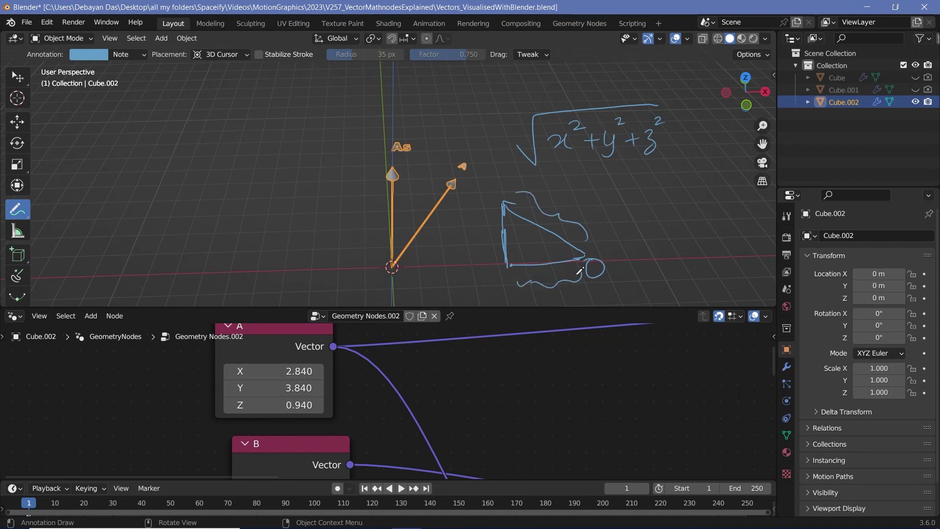
Label the triangle's legs x and y and its hypotenuse √(x²+y²), and erase all the sketches around the arrows
{"action": "left_click_drag", "start_coordinate": [551, 293], "coordinate": [568, 302]}
{"action": "left_click_drag", "start_coordinate": [485, 216], "coordinate": [495, 207]}
{"action": "left_click_drag", "start_coordinate": [455, 230], "coordinate": [459, 256]}
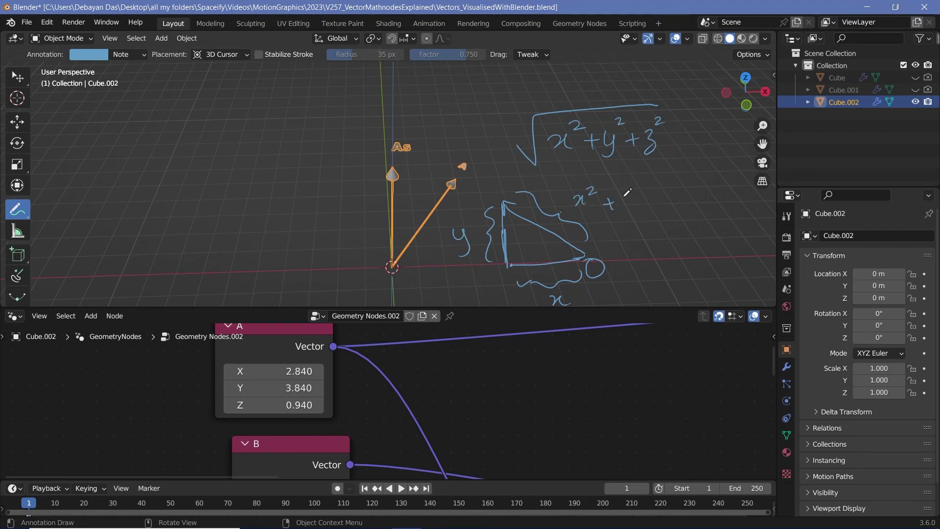
{"action": "left_click_drag", "start_coordinate": [625, 198], "coordinate": [637, 218]}
{"action": "left_click_drag", "start_coordinate": [646, 192], "coordinate": [654, 199]}
{"action": "left_click_drag", "start_coordinate": [563, 208], "coordinate": [659, 183]}
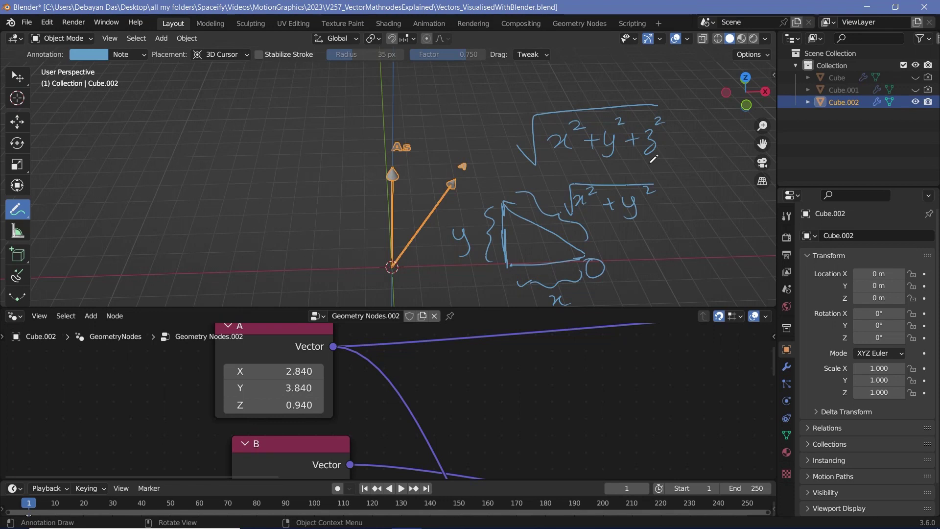
{"action": "left_click_drag", "start_coordinate": [678, 196], "coordinate": [607, 142], "text": "ctrl"}
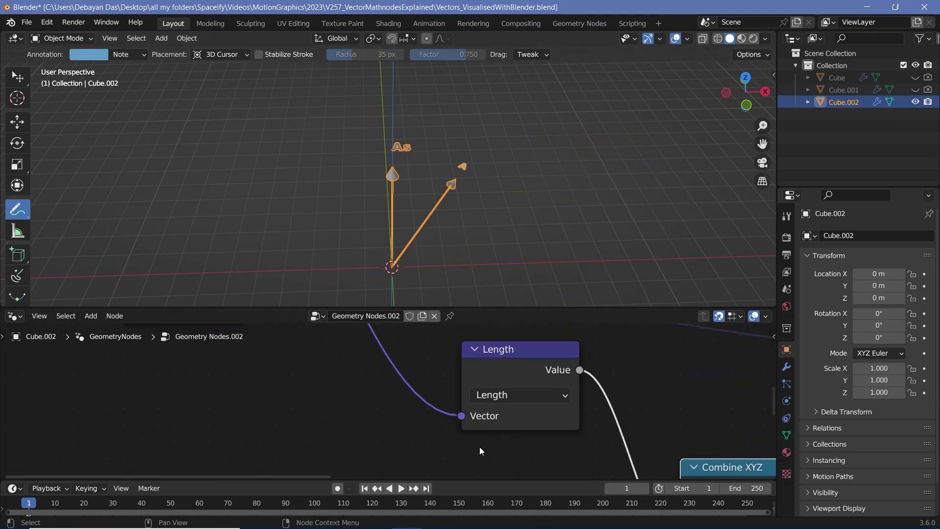
Change the Length node's operation to Distance and connect vector B to its second Vector input
{"action": "left_click", "coordinate": [503, 397]}
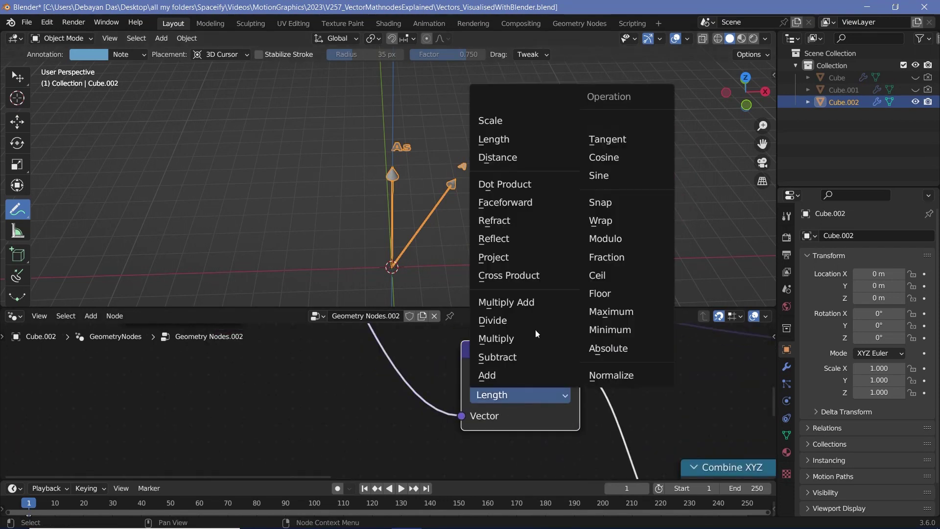
{"action": "left_click", "coordinate": [504, 157]}
{"action": "scroll", "coordinate": [425, 380], "scroll_direction": "down", "scroll_amount": 2}
{"action": "middle_click_drag", "start_coordinate": [426, 378], "coordinate": [470, 353]}
{"action": "scroll", "coordinate": [460, 354], "scroll_direction": "down", "scroll_amount": 1}
{"action": "left_click_drag", "start_coordinate": [314, 426], "coordinate": [454, 444]}
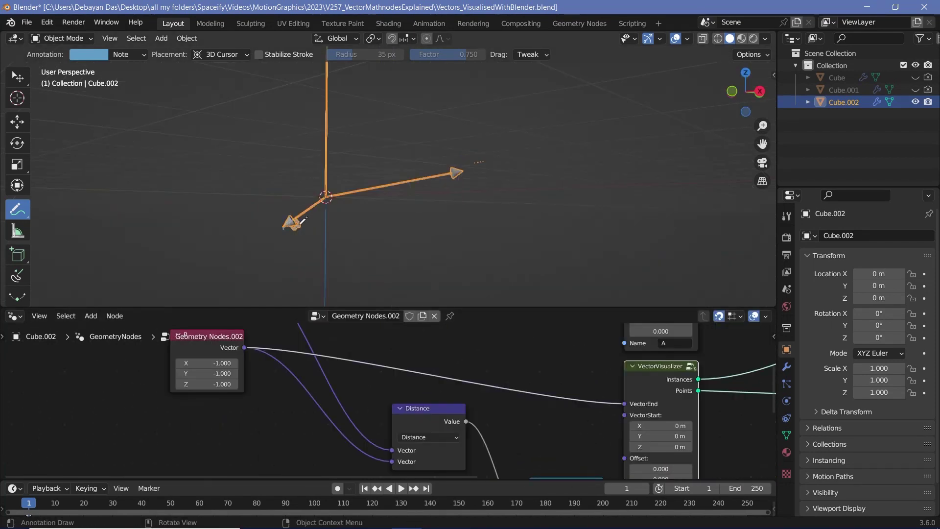
Sketch a line from arrow B's tip to arrow A's tip to mark the distance, and view the vertical As arrow
{"action": "left_click_drag", "start_coordinate": [285, 228], "coordinate": [436, 170]}
{"action": "middle_click_drag", "start_coordinate": [364, 143], "coordinate": [429, 235], "text": "shift"}
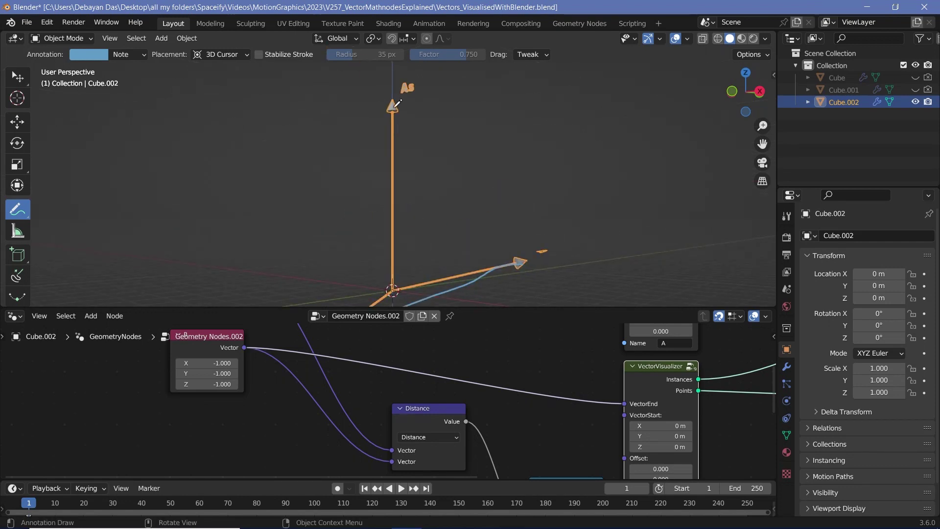
Change the Distance node to Reflect, feed its Vector into the As visualizer's VectorEnd, and erase the distance line
{"action": "left_click", "coordinate": [451, 424]}
{"action": "scroll", "coordinate": [473, 422], "scroll_direction": "up", "scroll_amount": 2}
{"action": "left_click", "coordinate": [436, 415]}
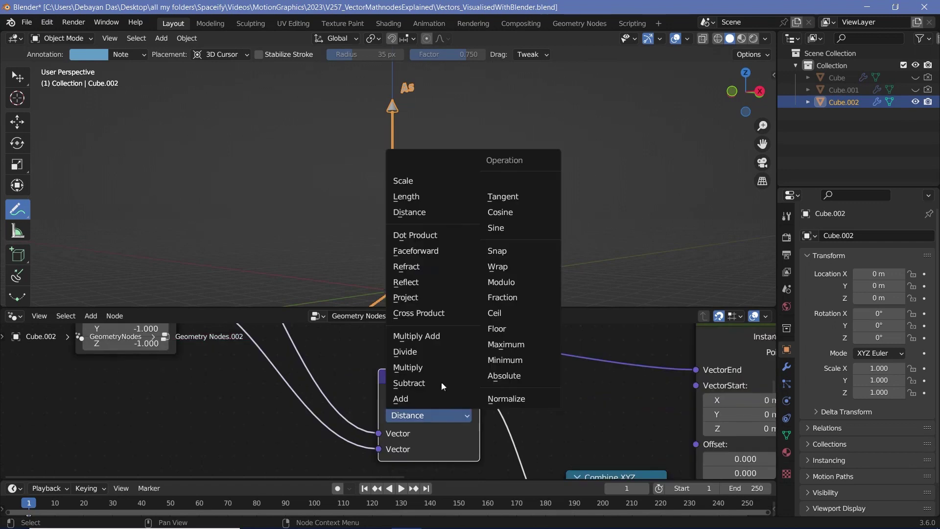
{"action": "left_click", "coordinate": [417, 417]}
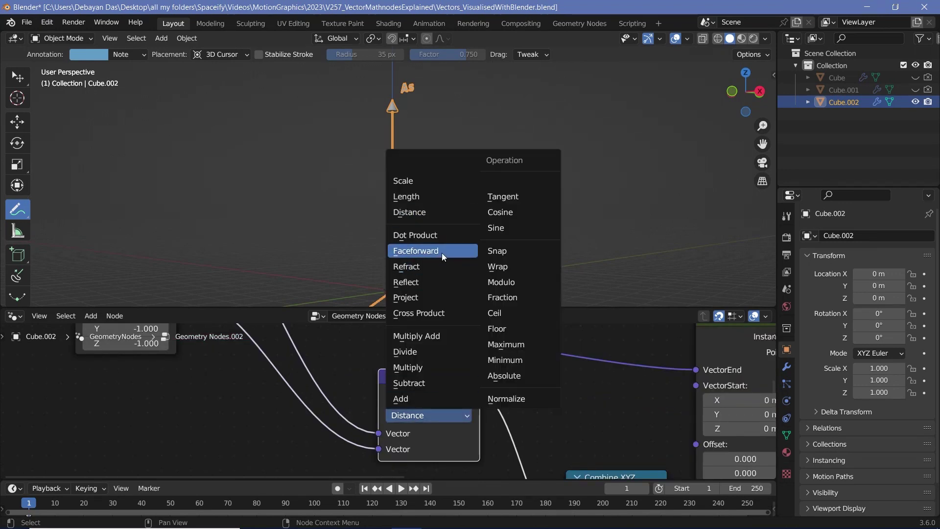
{"action": "left_click", "coordinate": [427, 283]}
{"action": "scroll", "coordinate": [414, 264], "scroll_direction": "up", "scroll_amount": 7}
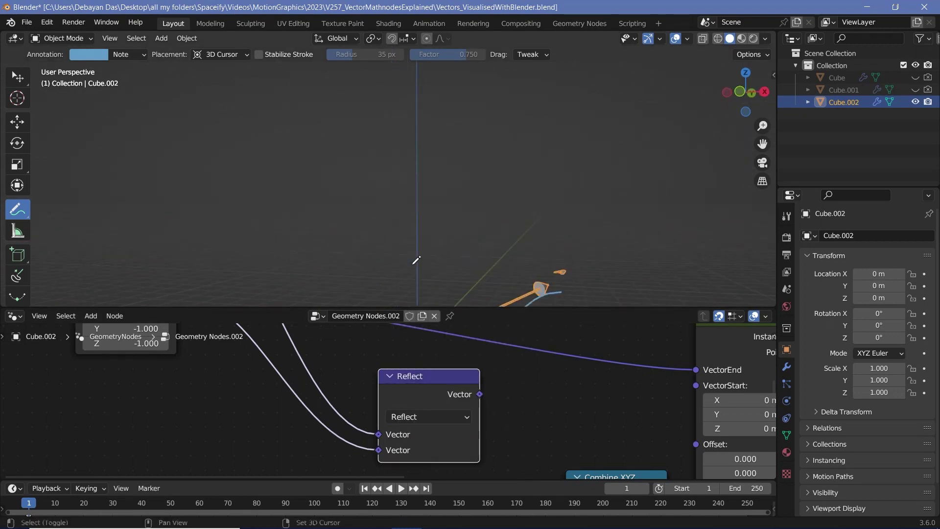
{"action": "middle_click_drag", "start_coordinate": [414, 264], "coordinate": [385, 154], "text": "shift"}
{"action": "mouse_move", "coordinate": [373, 265]}
{"action": "left_mouse_down", "text": "ctrl"}
{"action": "mouse_move", "coordinate": [315, 284]}
{"action": "mouse_move", "coordinate": [526, 208]}
{"action": "left_mouse_up", "text": "ctrl"}
{"action": "mouse_move", "coordinate": [480, 393]}
{"action": "left_mouse_down"}
{"action": "mouse_move", "coordinate": [494, 422]}
{"action": "mouse_move", "coordinate": [483, 426]}
{"action": "mouse_move", "coordinate": [694, 386]}
{"action": "left_mouse_up"}
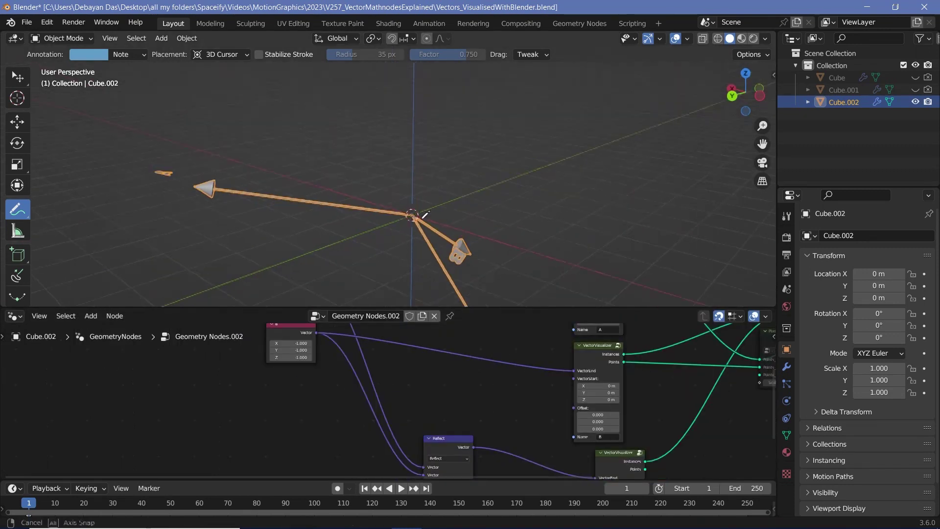
Sketch a dashed guide line outward from the origin while examining the reflected arrow, and erase it
{"action": "middle_click_drag", "start_coordinate": [424, 214], "coordinate": [447, 149]}
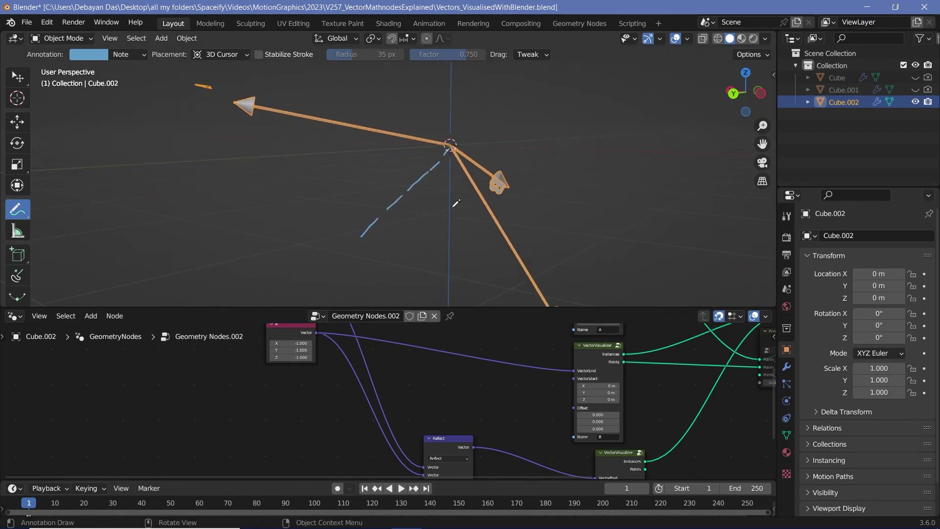
{"action": "scroll", "coordinate": [456, 203], "scroll_direction": "down", "scroll_amount": 2}
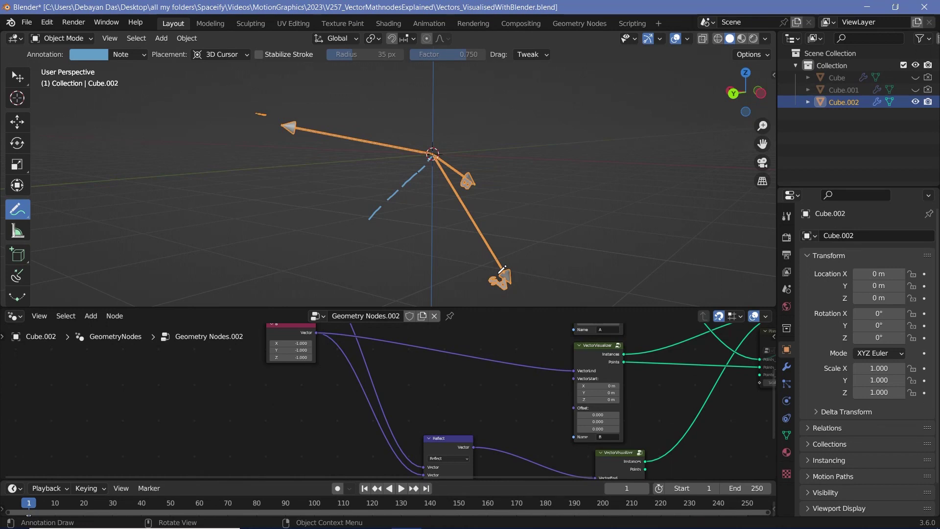
{"action": "left_click_drag", "start_coordinate": [425, 166], "coordinate": [366, 222], "text": "ctrl"}
{"action": "middle_click_drag", "start_coordinate": [336, 160], "coordinate": [430, 214]}
Move the As VectorVisualizer node into line below B's VectorVisualizer node
{"action": "scroll", "coordinate": [523, 431], "scroll_direction": "down", "scroll_amount": 7}
{"action": "middle_click_drag", "start_coordinate": [523, 431], "coordinate": [409, 405]}
{"action": "scroll", "coordinate": [389, 431], "scroll_direction": "up", "scroll_amount": 3}
{"action": "scroll", "coordinate": [389, 431], "scroll_direction": "down", "scroll_amount": 1}
{"action": "left_click_drag", "start_coordinate": [482, 427], "coordinate": [467, 427]}
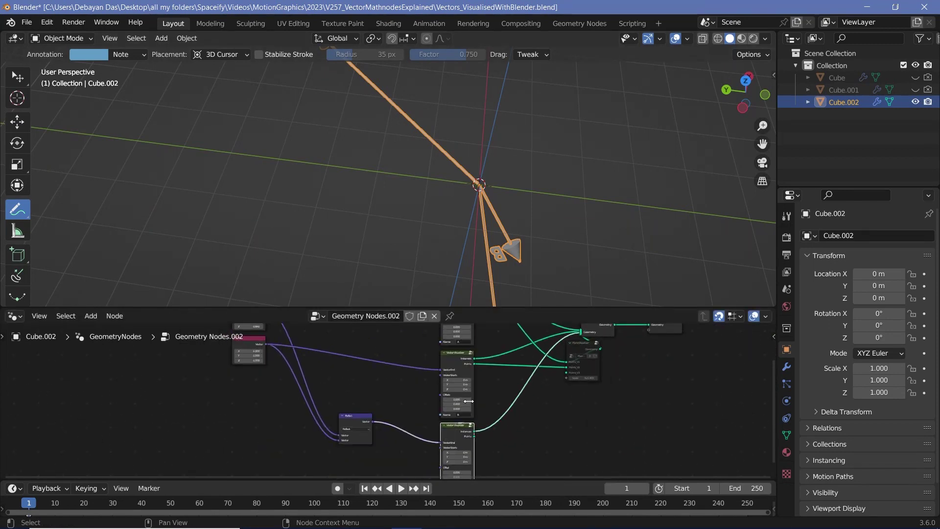
Open the VectorVisualizer node group, examine its internal node network and the arrows, and return to the parent node tree
{"action": "middle_click_drag", "start_coordinate": [491, 365], "coordinate": [477, 447]}
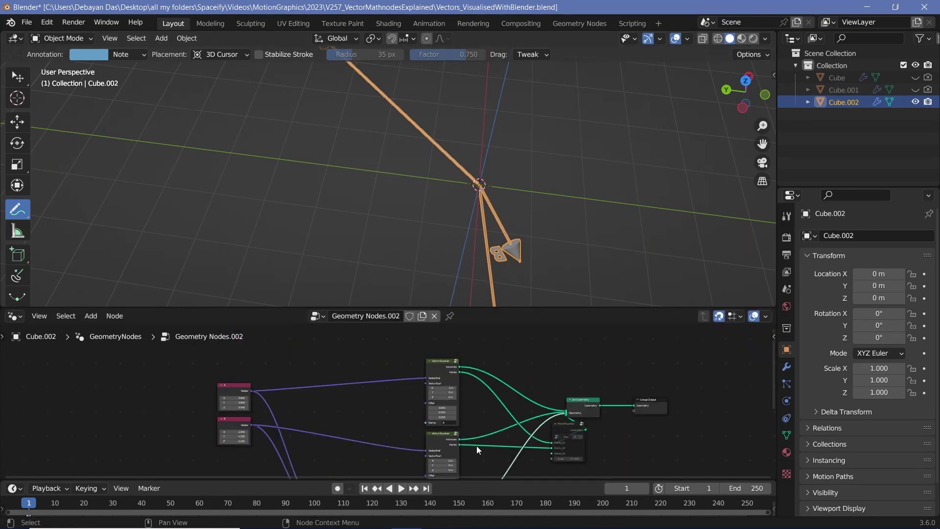
{"action": "middle_click_drag", "start_coordinate": [487, 225], "coordinate": [431, 157]}
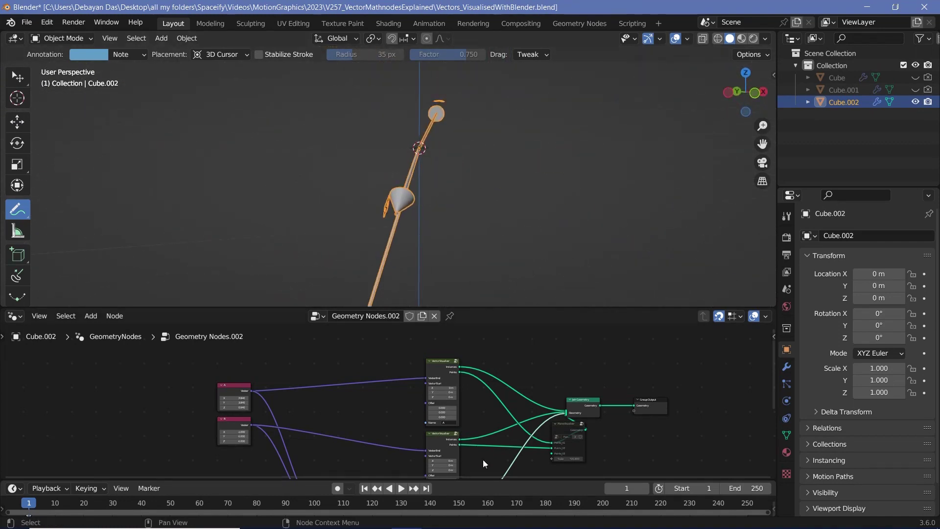
{"action": "scroll", "coordinate": [453, 387], "scroll_direction": "up", "scroll_amount": 5}
{"action": "middle_click_drag", "start_coordinate": [454, 386], "coordinate": [490, 404]}
{"action": "scroll", "coordinate": [451, 405], "scroll_direction": "up", "scroll_amount": 5}
{"action": "left_click", "coordinate": [497, 350]}
{"action": "scroll", "coordinate": [496, 350], "scroll_direction": "down", "scroll_amount": 10}
{"action": "middle_click_drag", "start_coordinate": [465, 334], "coordinate": [480, 363]}
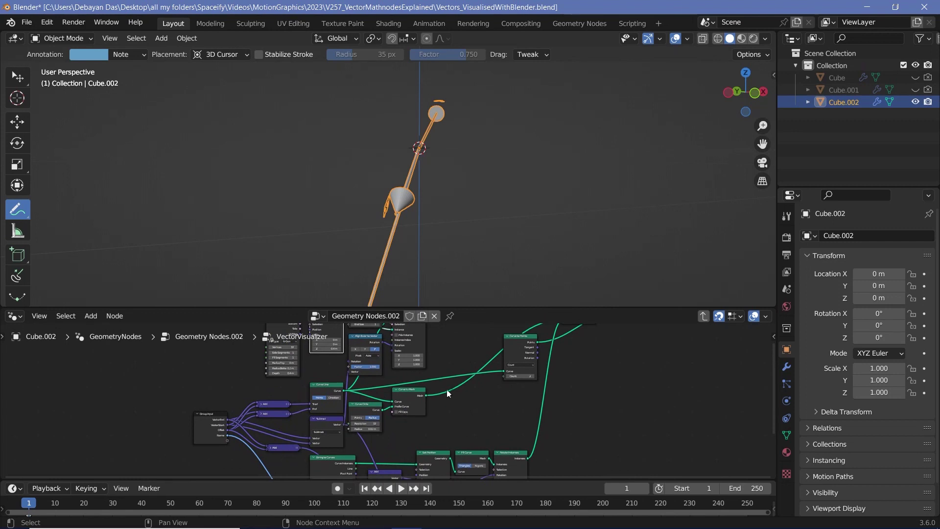
{"action": "scroll", "coordinate": [447, 389], "scroll_direction": "down", "scroll_amount": 3}
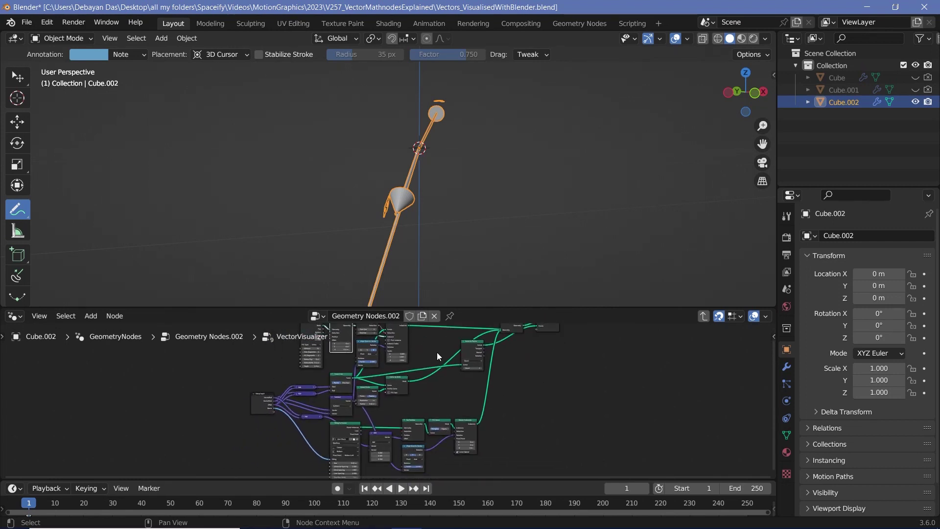
{"action": "middle_click_drag", "start_coordinate": [424, 156], "coordinate": [518, 176]}
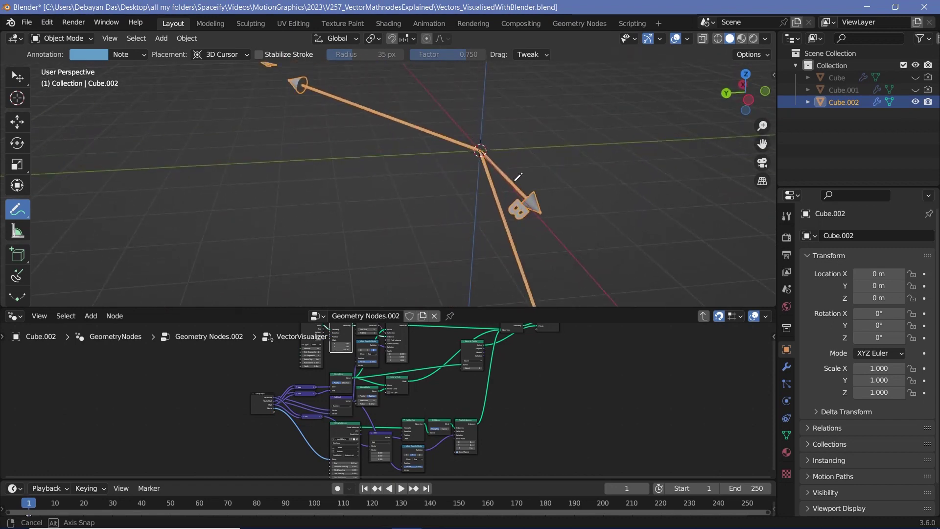
{"action": "left_click", "coordinate": [704, 316]}
{"action": "scroll", "coordinate": [449, 411], "scroll_direction": "up", "scroll_amount": 3}
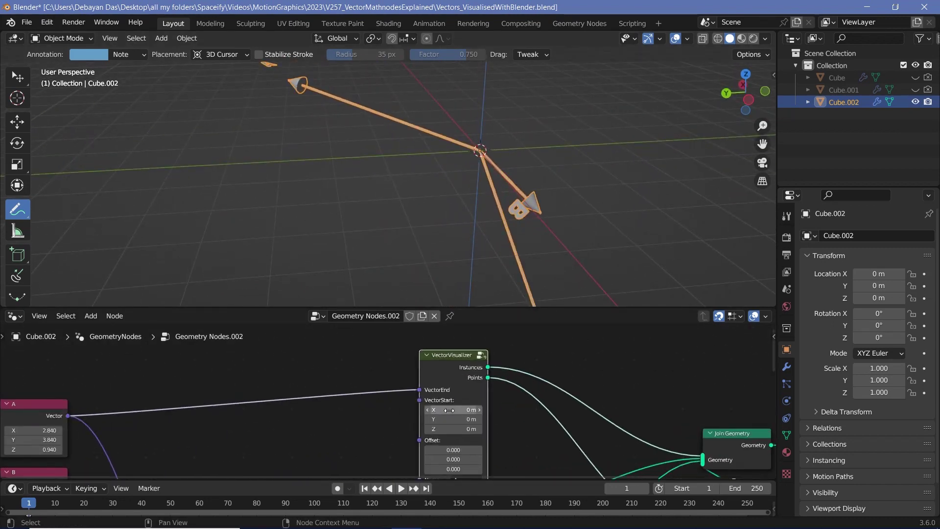